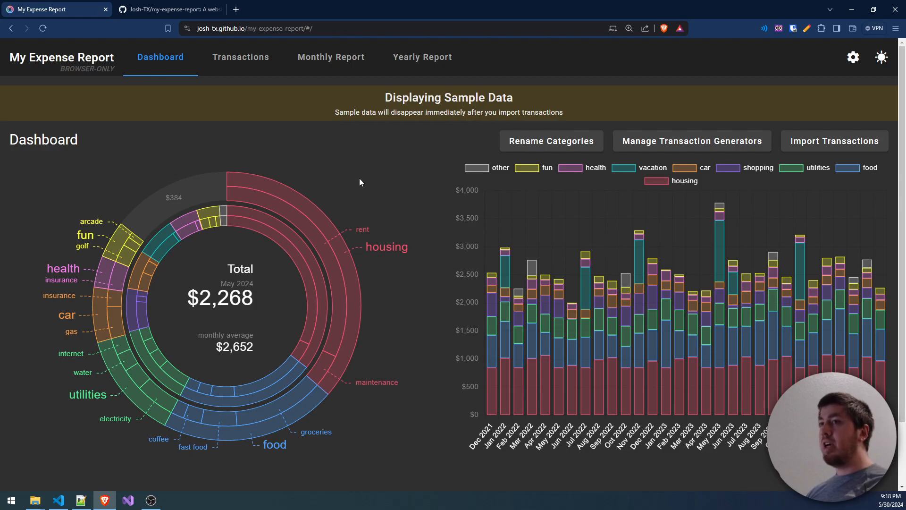
Step: Open the Transactions list and try selecting the two most recent transactions, clearing the selection again
{"action": "left_click", "coordinate": [245, 66]}
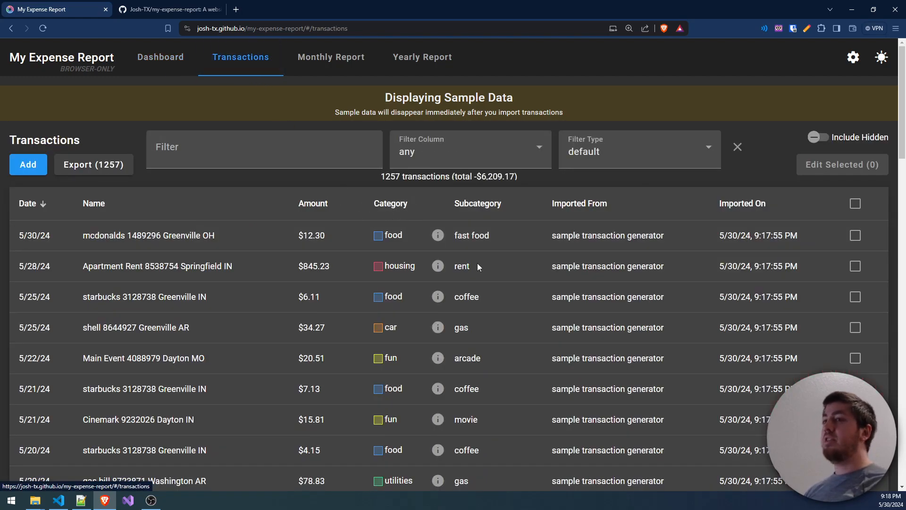
{"action": "left_click", "coordinate": [241, 142]}
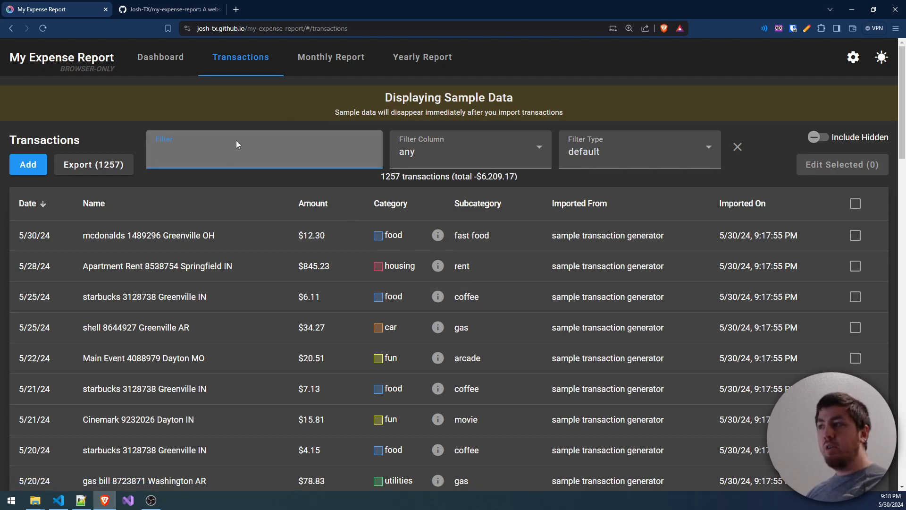
{"action": "left_click", "coordinate": [855, 235]}
{"action": "left_click", "coordinate": [855, 265]}
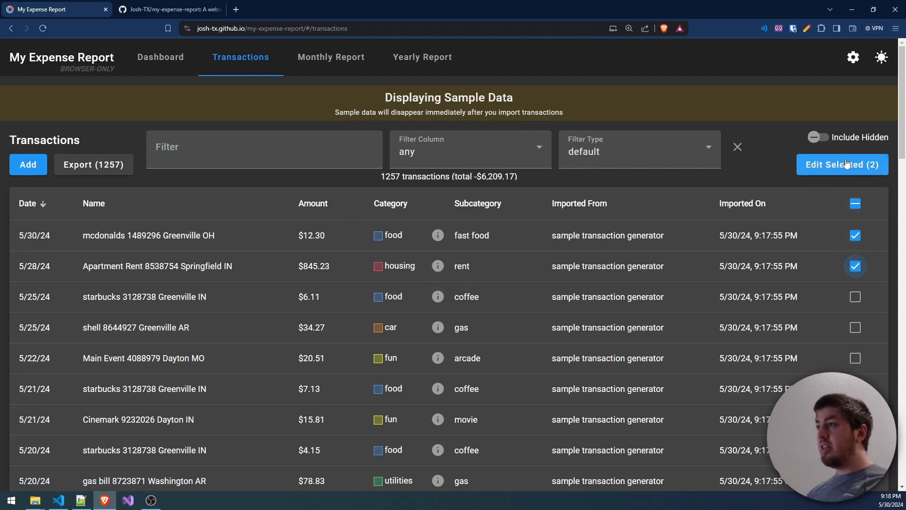
{"action": "left_click", "coordinate": [855, 235]}
{"action": "left_click", "coordinate": [856, 266]}
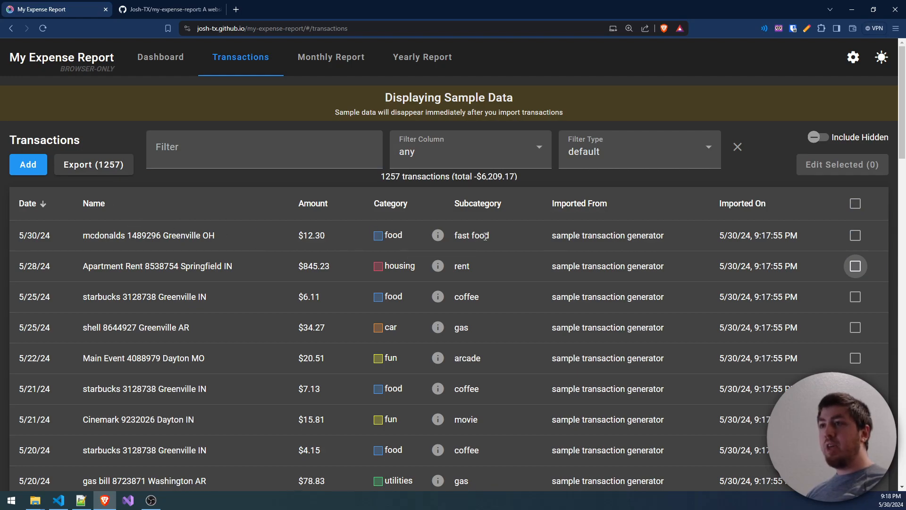
Step: Open the Monthly Report and look through the individual food transactions for Feb 2024
{"action": "left_click", "coordinate": [339, 60]}
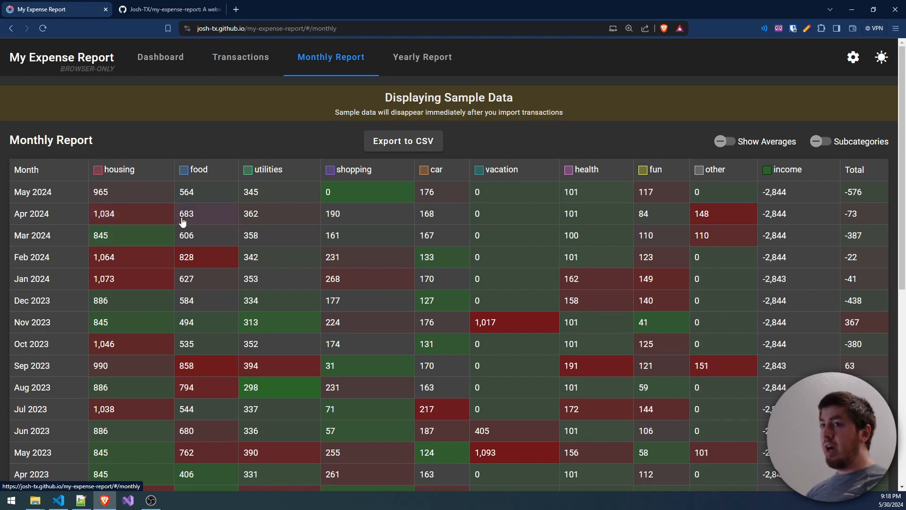
{"action": "left_click", "coordinate": [209, 261]}
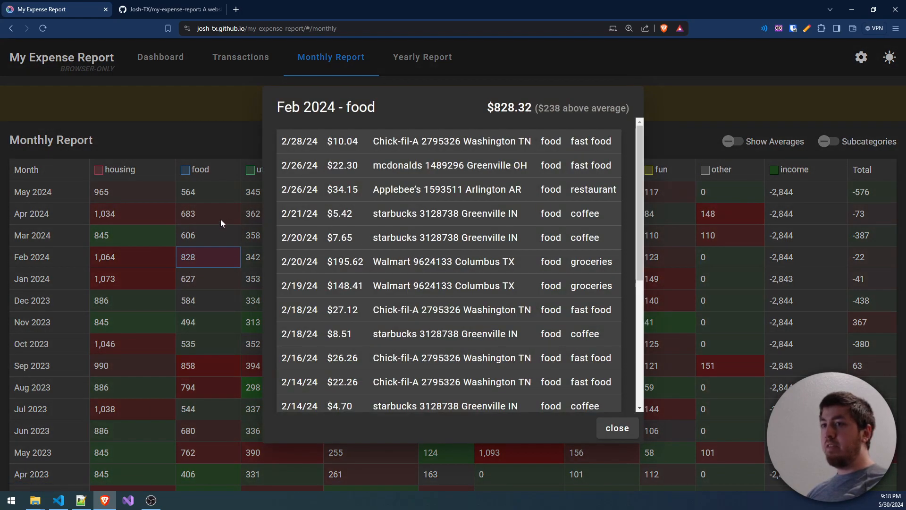
{"action": "left_click_drag", "start_coordinate": [641, 130], "coordinate": [645, 262]}
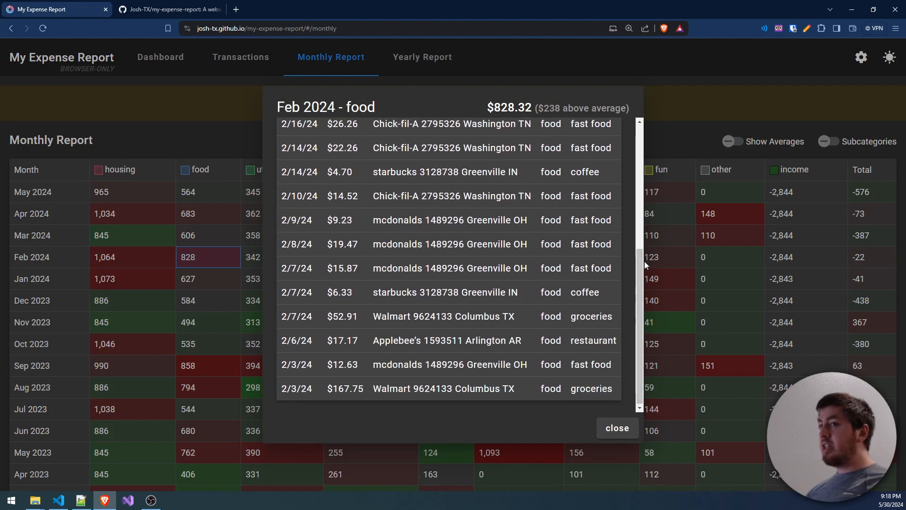
{"action": "left_click", "coordinate": [618, 428]}
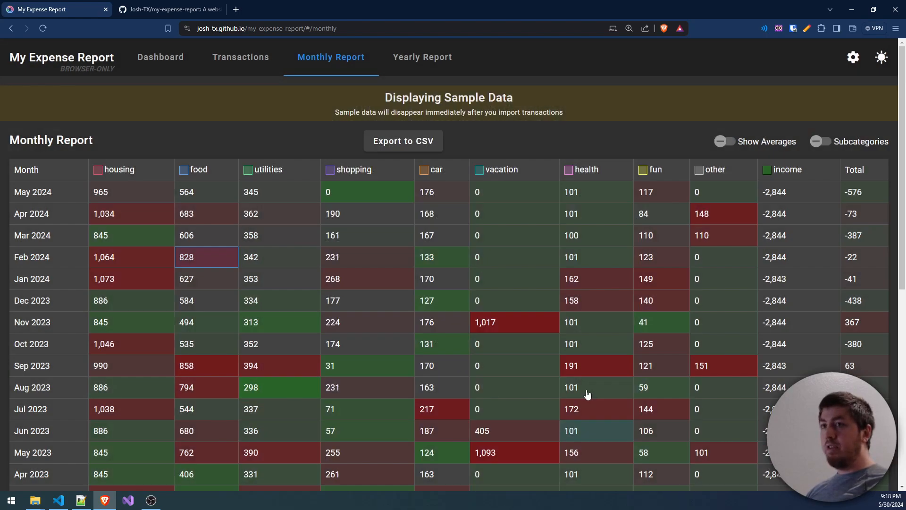
Step: View the food category's spending history and filter its transactions to Mar 2024
{"action": "left_click", "coordinate": [217, 172]}
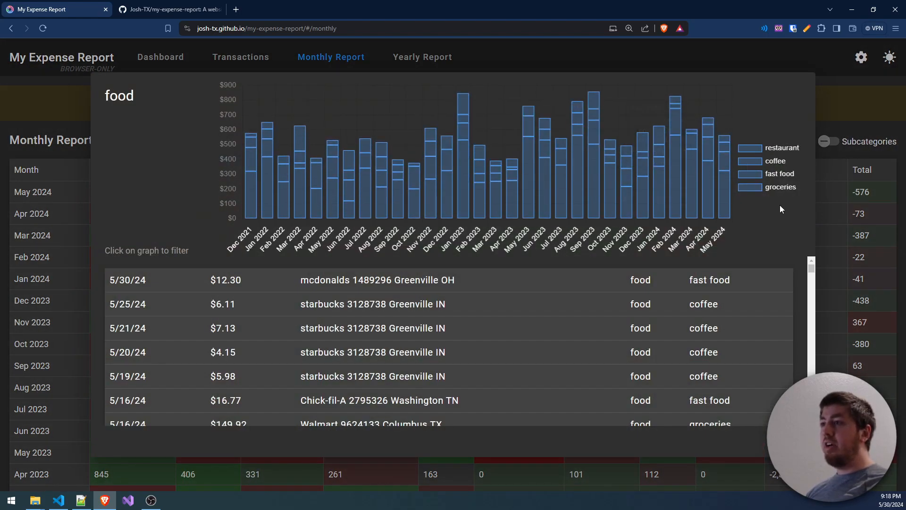
{"action": "left_click", "coordinate": [691, 197]}
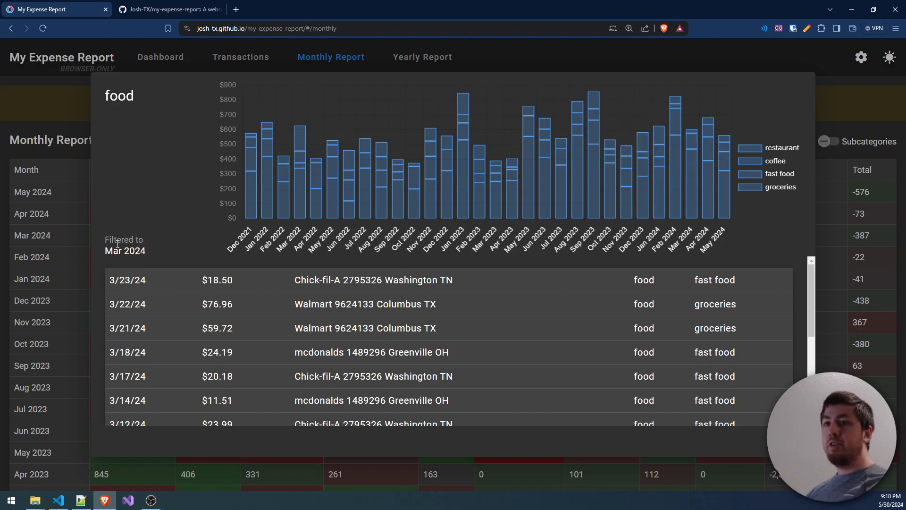
{"action": "left_click_drag", "start_coordinate": [814, 298], "coordinate": [815, 383]}
{"action": "left_click", "coordinate": [827, 410]}
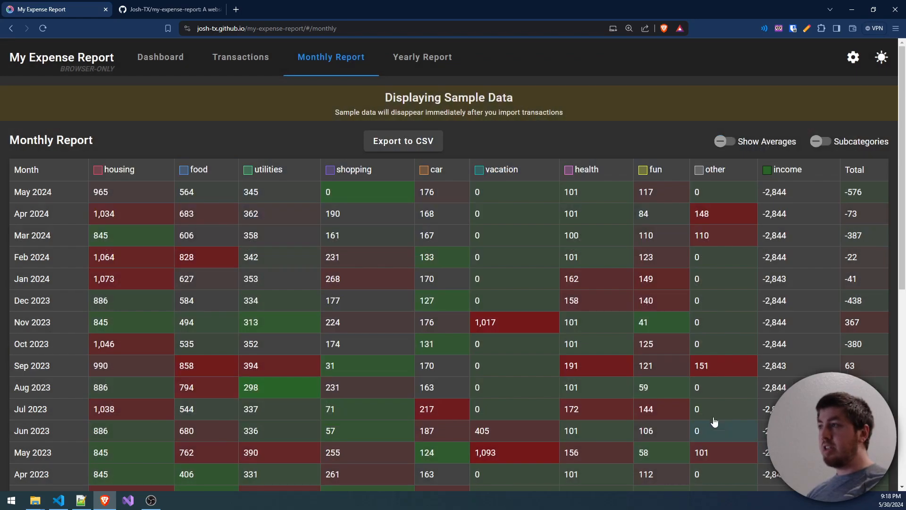
Step: Break the Monthly Report down by subcategories to examine them, and return to the main categories
{"action": "left_click", "coordinate": [825, 142]}
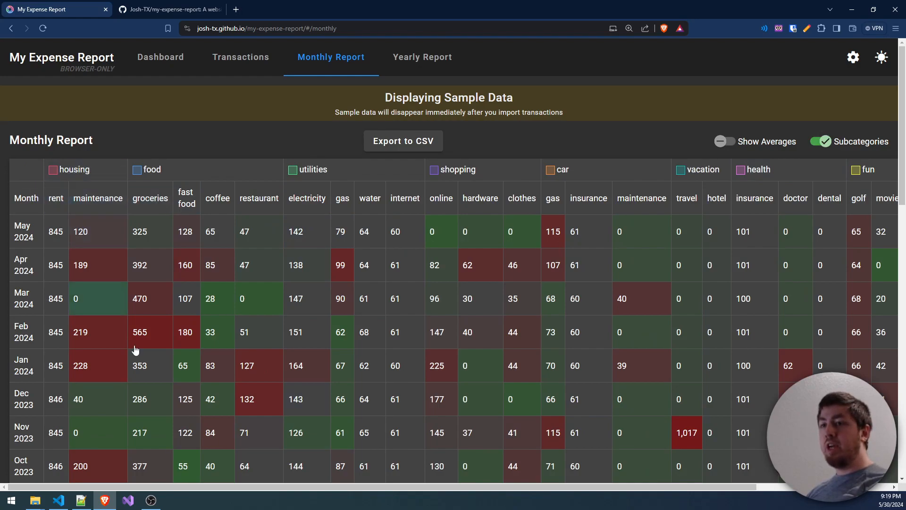
{"action": "scroll", "coordinate": [325, 292], "scroll_direction": "down", "scroll_amount": 1}
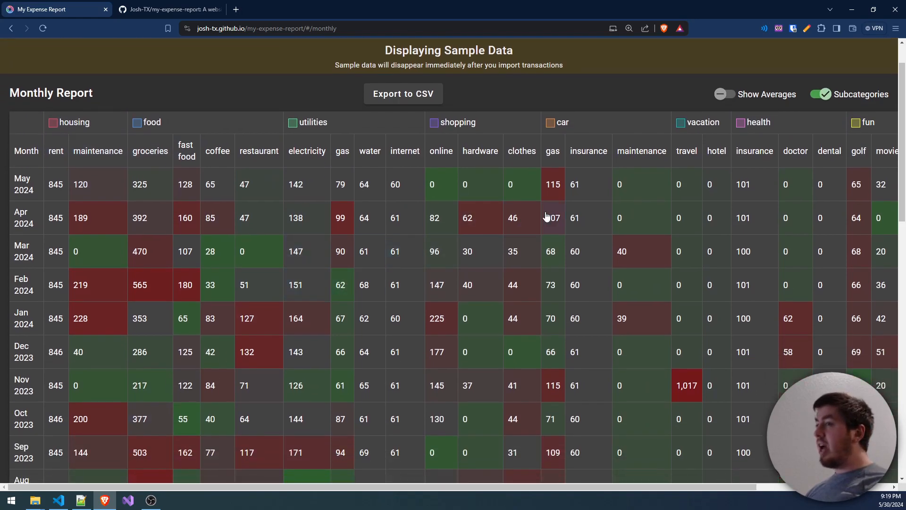
{"action": "mouse_move", "coordinate": [264, 487]}
{"action": "left_mouse_down"}
{"action": "mouse_move", "coordinate": [455, 480]}
{"action": "mouse_move", "coordinate": [260, 478]}
{"action": "left_mouse_up"}
{"action": "left_click", "coordinate": [824, 95]}
Step: Show the category averages in the Monthly Report to examine them, and hide them again
{"action": "left_click", "coordinate": [723, 95]}
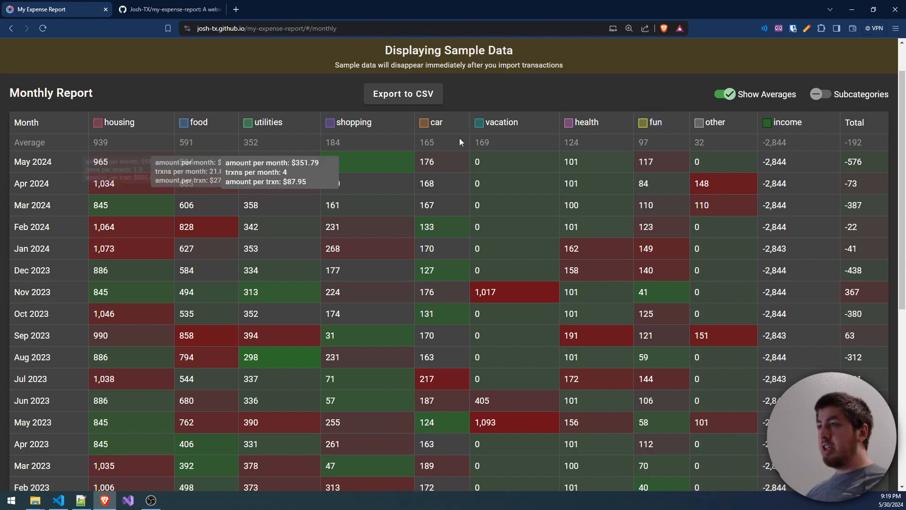
{"action": "scroll", "coordinate": [719, 195], "scroll_direction": "up", "scroll_amount": 1}
{"action": "left_click", "coordinate": [727, 141]}
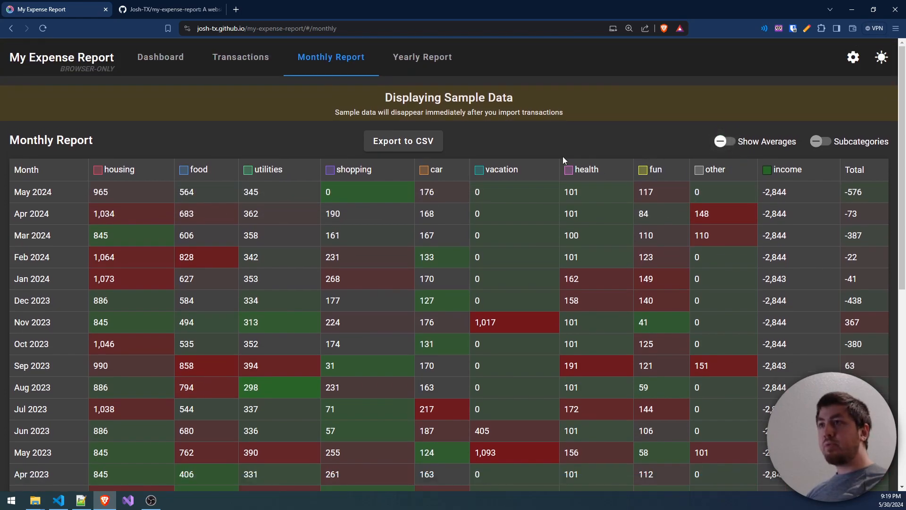
Step: View the Yearly Report, and return to the Dashboard to inspect the segments of its circular spending chart
{"action": "left_click", "coordinate": [422, 58]}
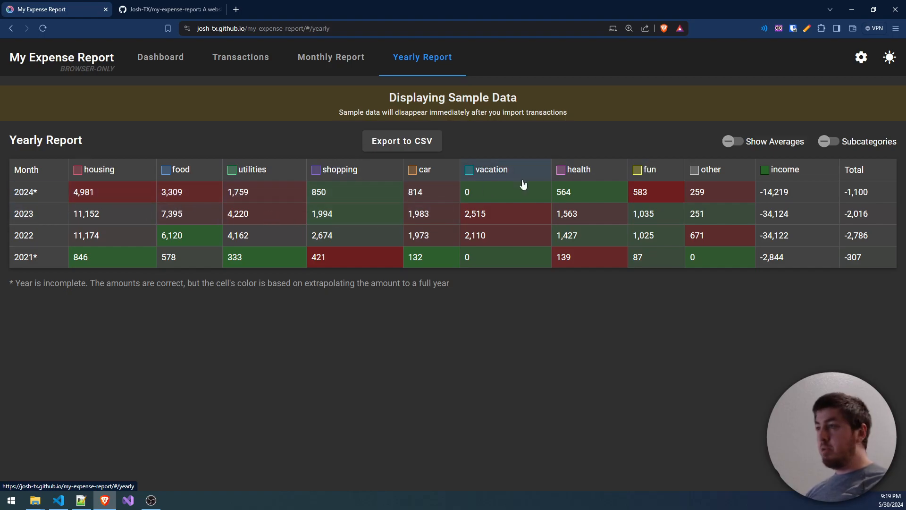
{"action": "left_click", "coordinate": [152, 57]}
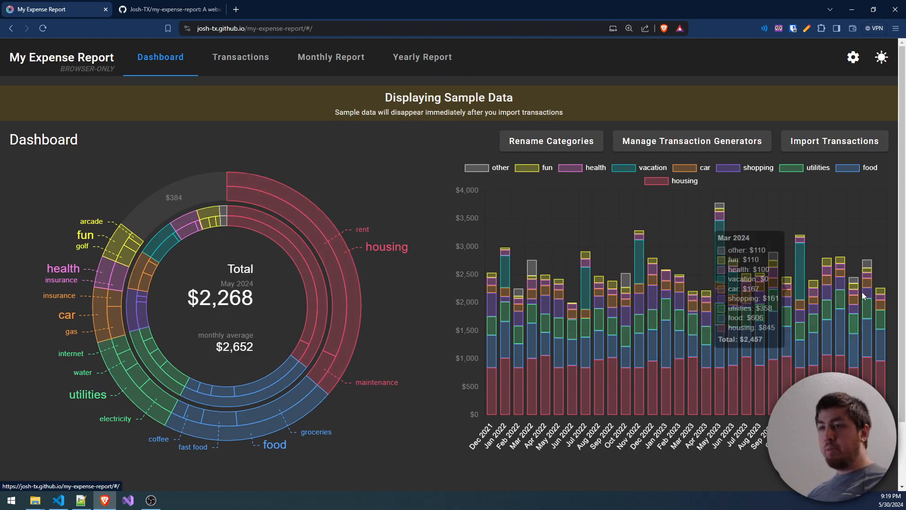
{"action": "mouse_move", "coordinate": [312, 222]}
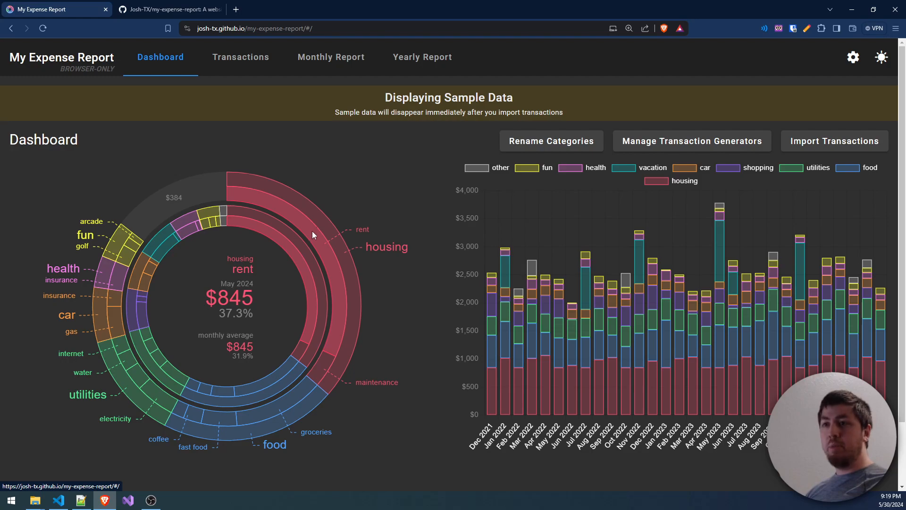
{"action": "mouse_move", "coordinate": [282, 375]}
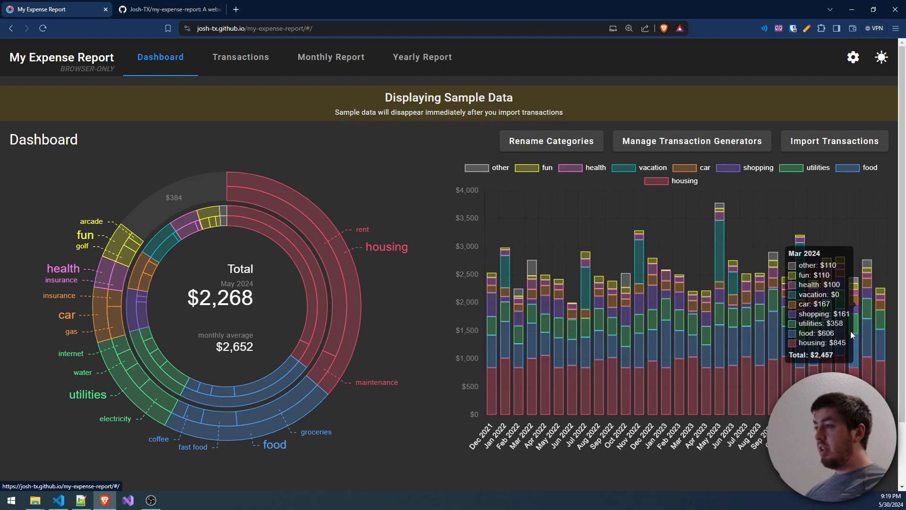
Step: Show the May 2023 spending breakdown on the Dashboard, and switch back to May 2024
{"action": "left_click", "coordinate": [721, 253]}
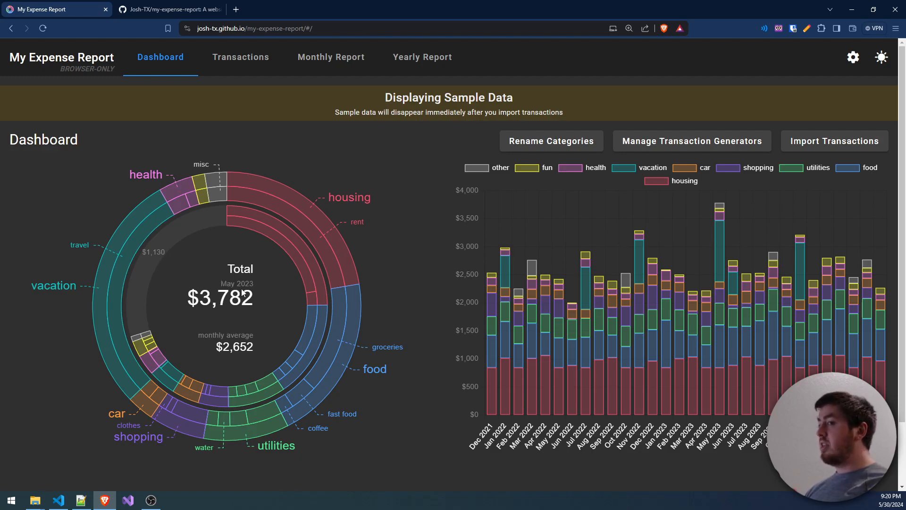
{"action": "mouse_move", "coordinate": [302, 268]}
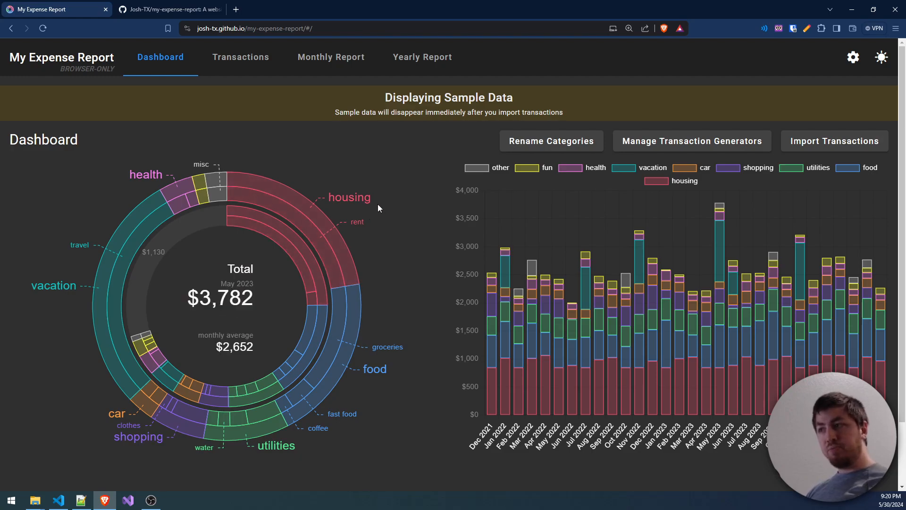
{"action": "left_click", "coordinate": [883, 328]}
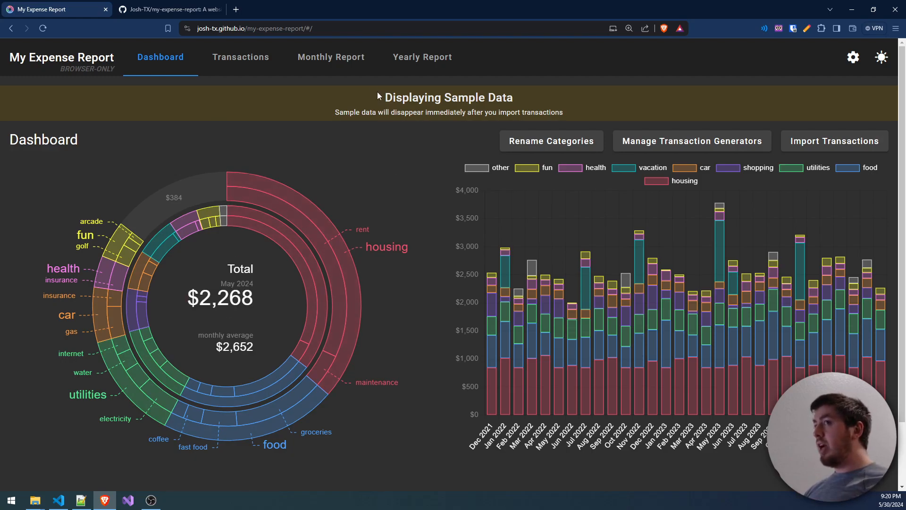
{"action": "left_click", "coordinate": [361, 26]}
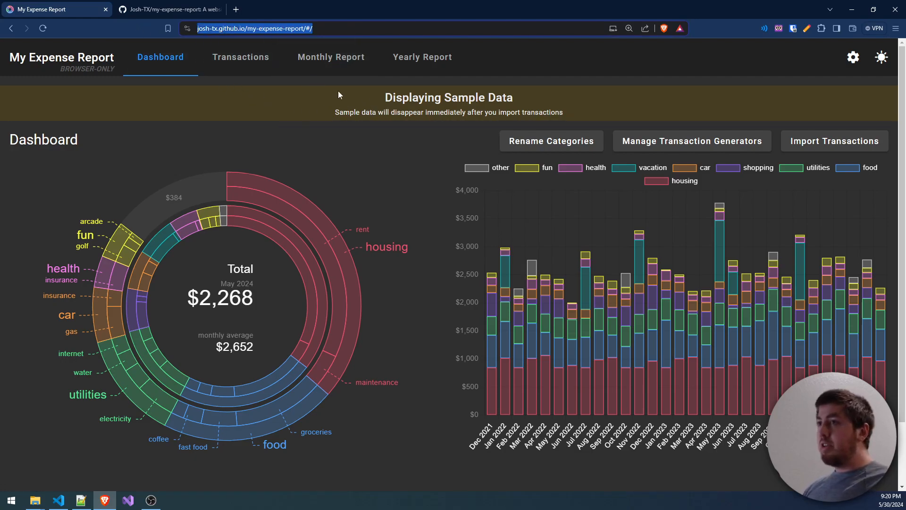
{"action": "left_click_drag", "start_coordinate": [577, 112], "coordinate": [396, 96]}
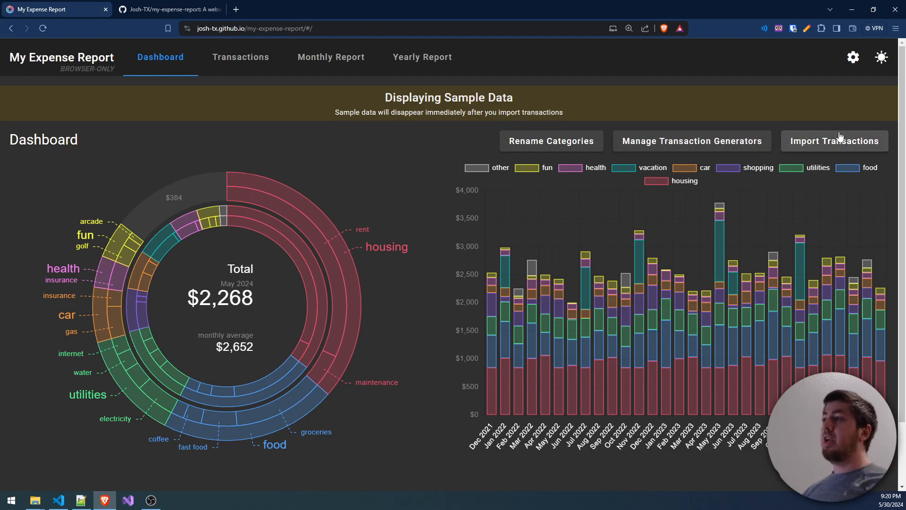
Step: Choose Wells Fargo April 2024 YTD.csv as the transaction file and begin its import
{"action": "left_click", "coordinate": [816, 139]}
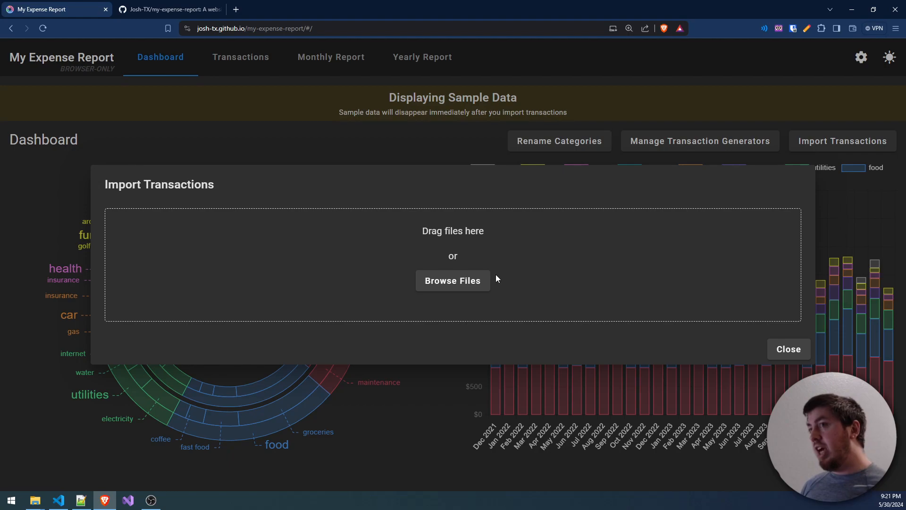
{"action": "left_click", "coordinate": [457, 282]}
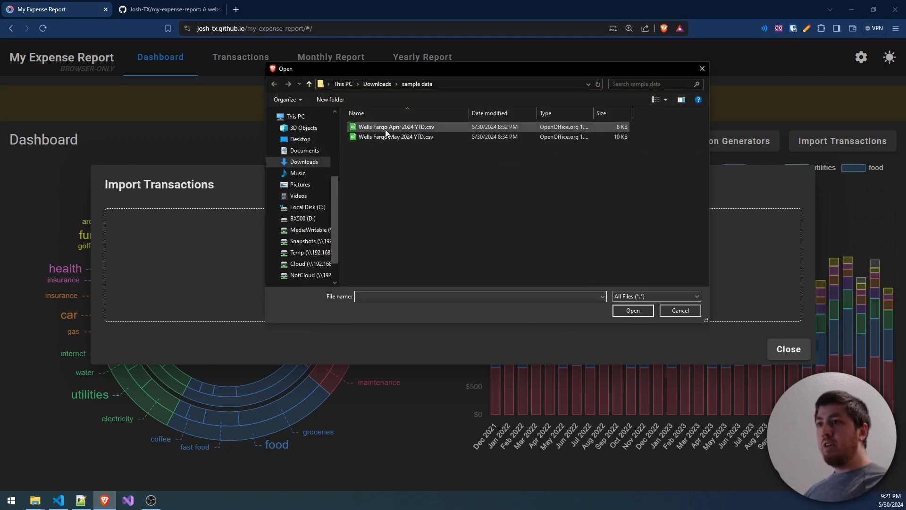
{"action": "left_click", "coordinate": [397, 126]}
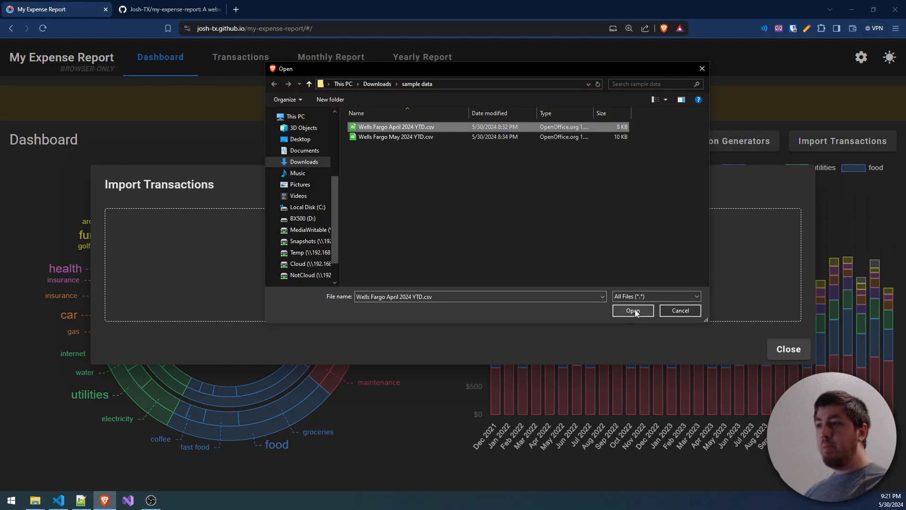
{"action": "left_click", "coordinate": [633, 310]}
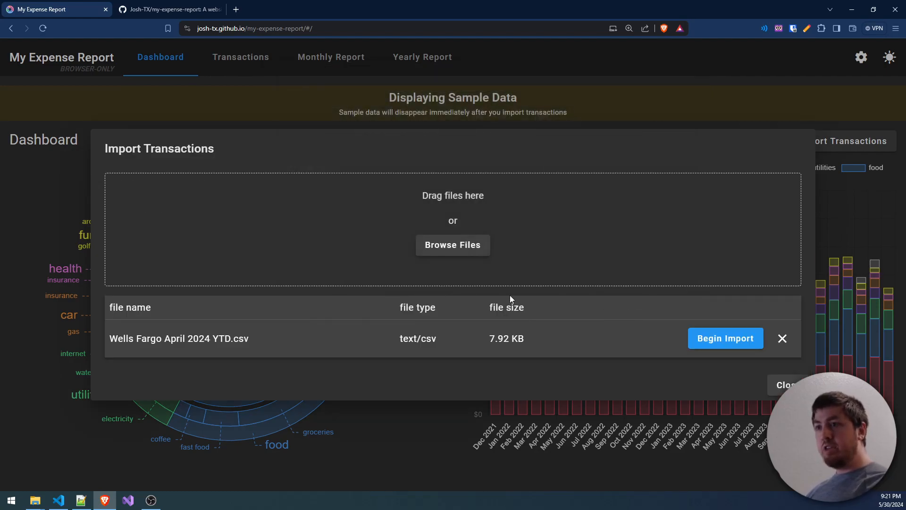
{"action": "left_click", "coordinate": [712, 343]}
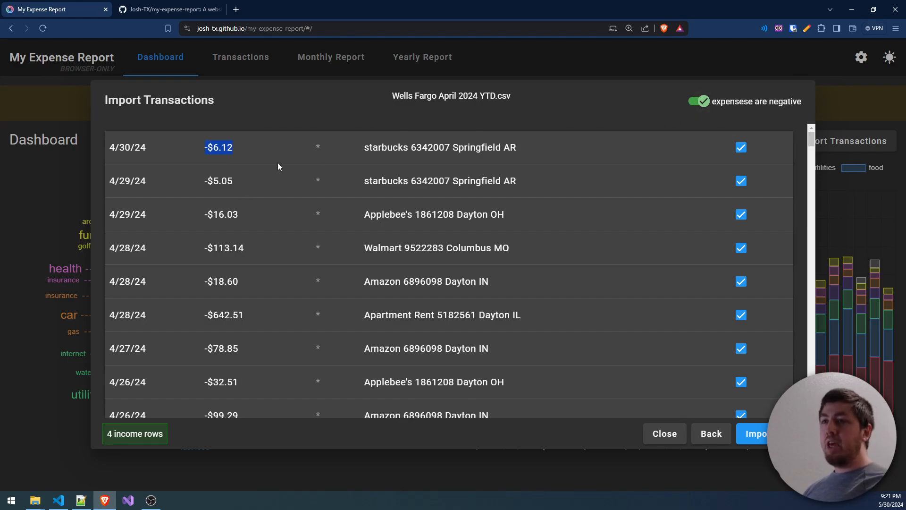
Step: Review the dates, amounts and names of the transaction rows in the import preview
{"action": "scroll", "coordinate": [315, 205], "scroll_direction": "down", "scroll_amount": 9}
{"action": "scroll", "coordinate": [264, 233], "scroll_direction": "up", "scroll_amount": 5}
{"action": "scroll", "coordinate": [270, 235], "scroll_direction": "up", "scroll_amount": 3}
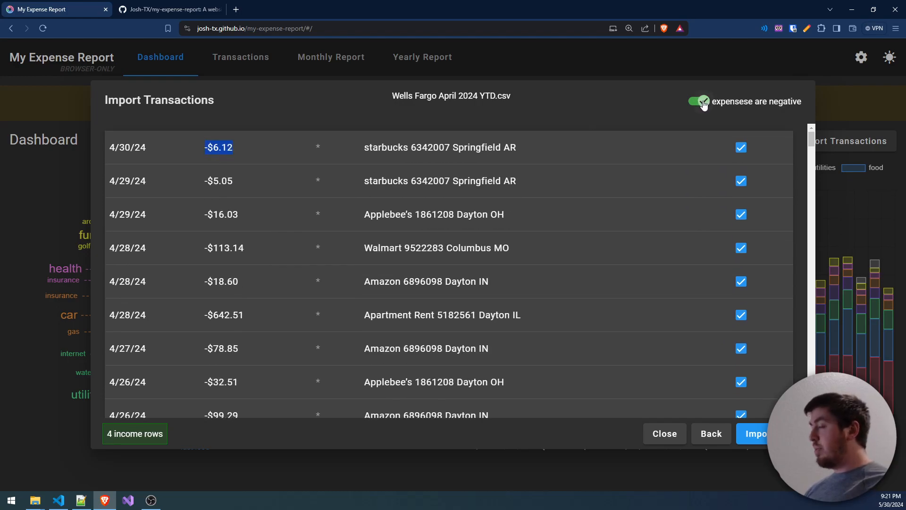
{"action": "left_click", "coordinate": [687, 111]}
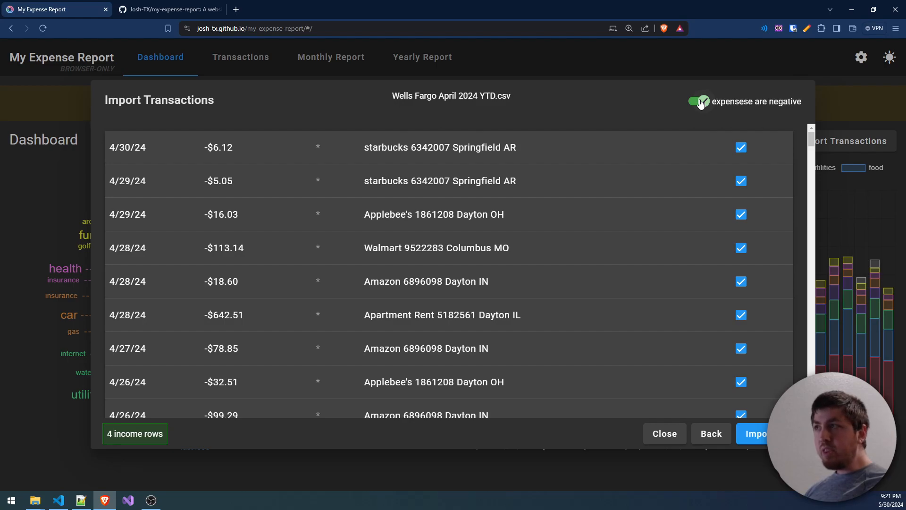
Step: Switch off the option that treats expenses as negative, check the preview rows, and import the transactions
{"action": "left_click", "coordinate": [700, 102]}
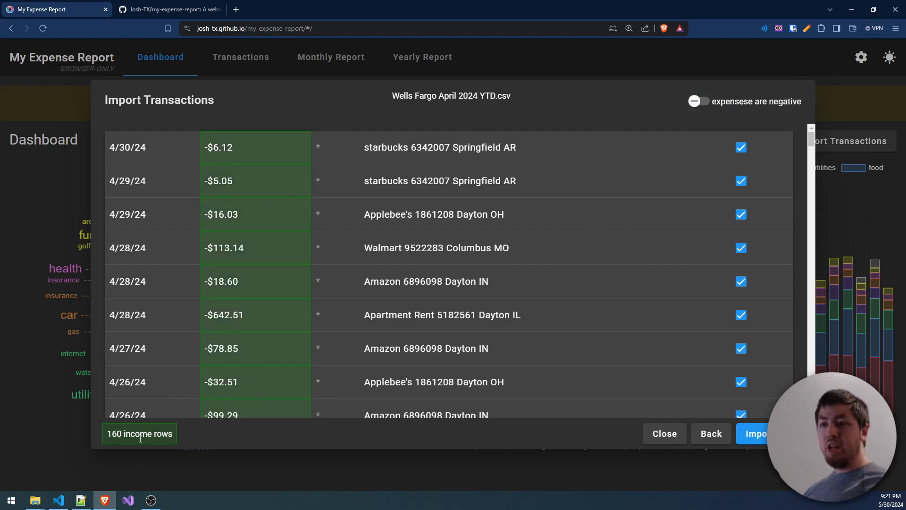
{"action": "scroll", "coordinate": [175, 378], "scroll_direction": "down", "scroll_amount": 5}
{"action": "double_click", "coordinate": [102, 433]}
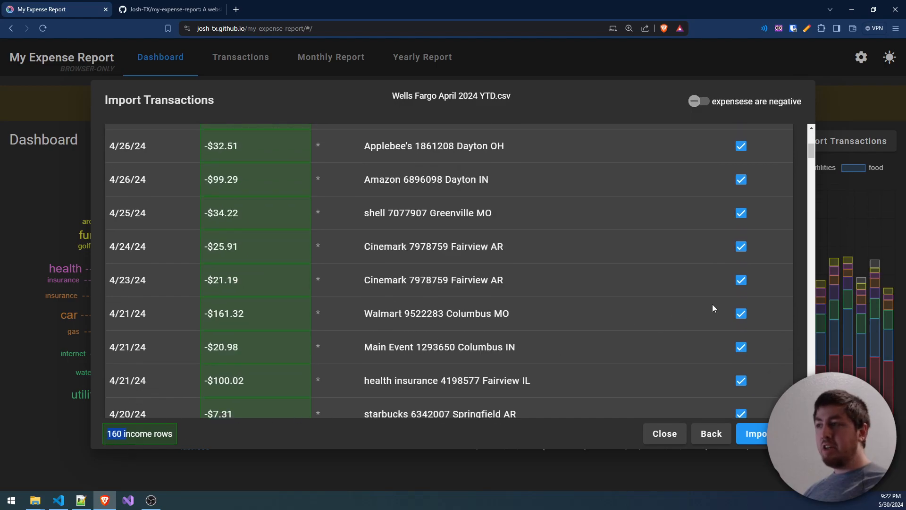
{"action": "left_click_drag", "start_coordinate": [811, 158], "coordinate": [811, 406]}
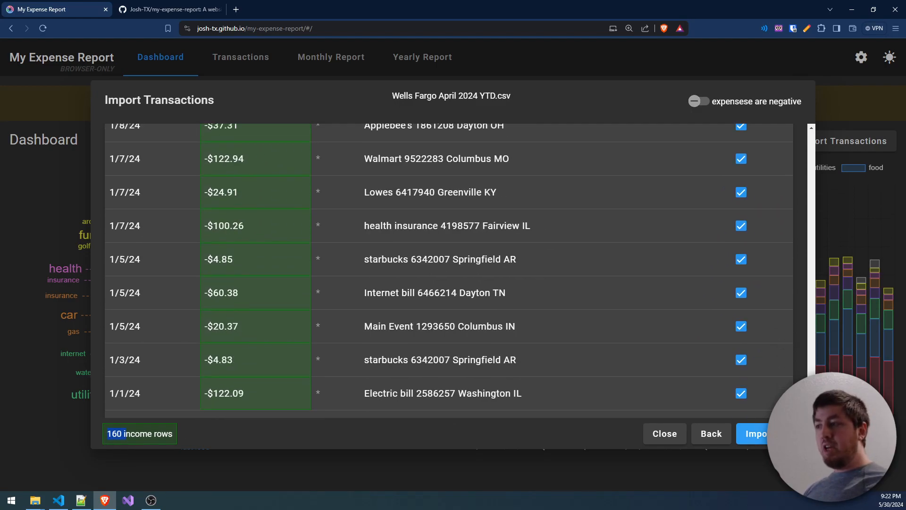
{"action": "left_click", "coordinate": [754, 433]}
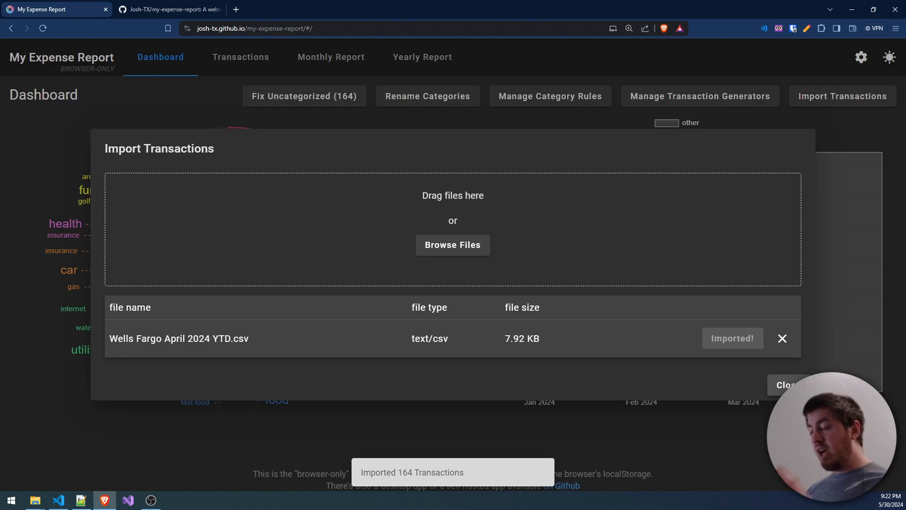
Step: Close the import dialog and review the amounts and categories of the imported rows on the Transactions page
{"action": "left_click", "coordinate": [44, 28]}
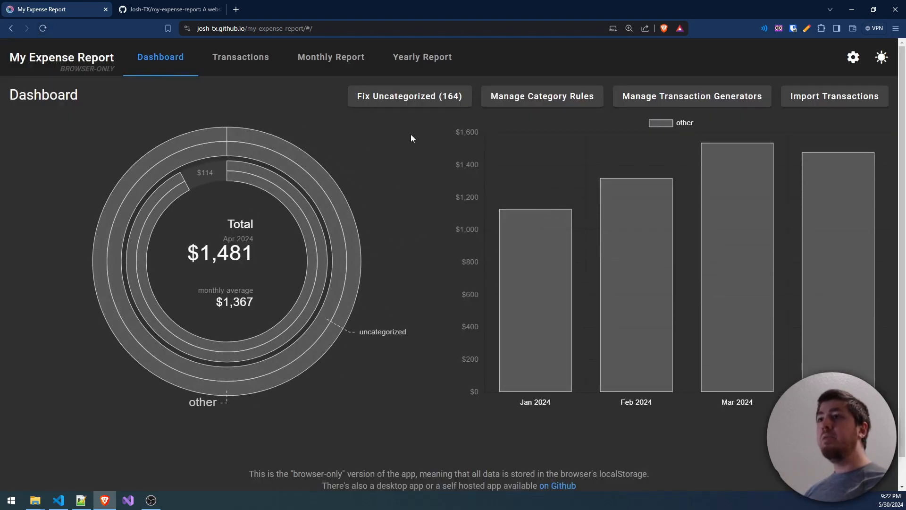
{"action": "left_click", "coordinate": [253, 60]}
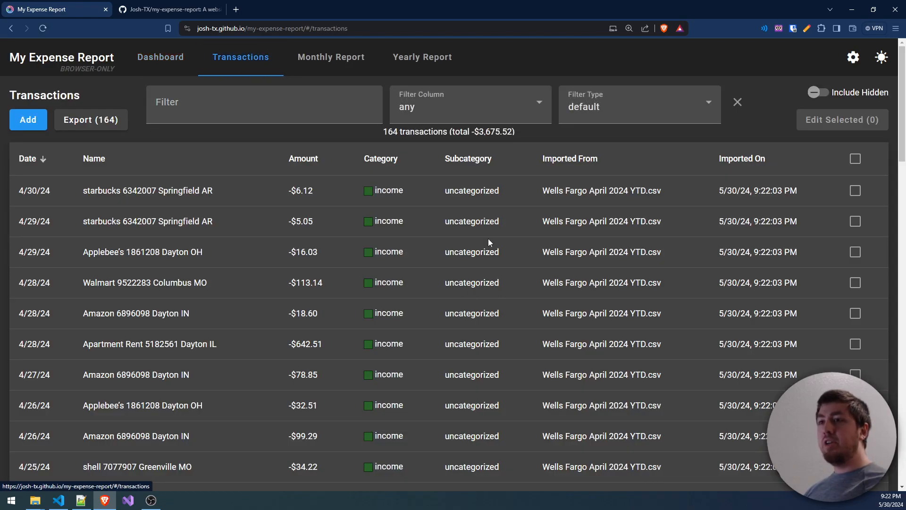
{"action": "scroll", "coordinate": [411, 213], "scroll_direction": "down", "scroll_amount": 2}
{"action": "scroll", "coordinate": [412, 137], "scroll_direction": "down", "scroll_amount": 8}
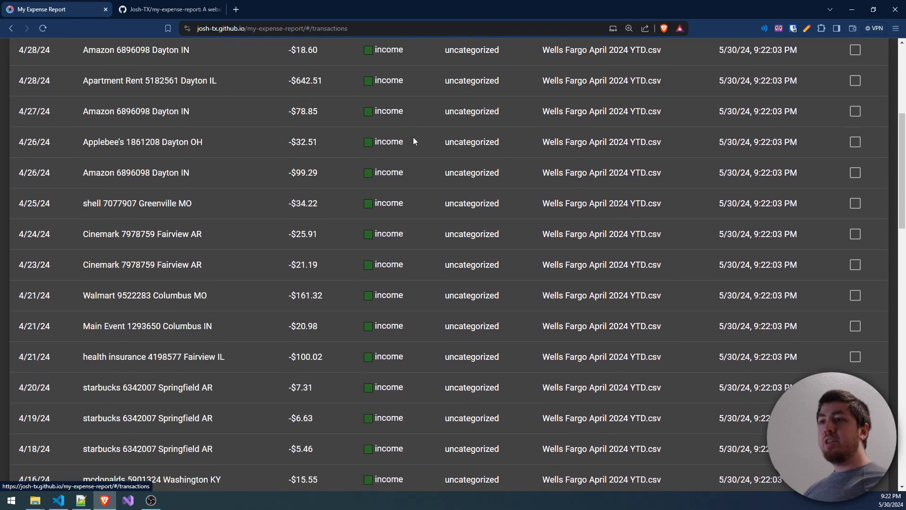
{"action": "scroll", "coordinate": [409, 321], "scroll_direction": "up", "scroll_amount": 10}
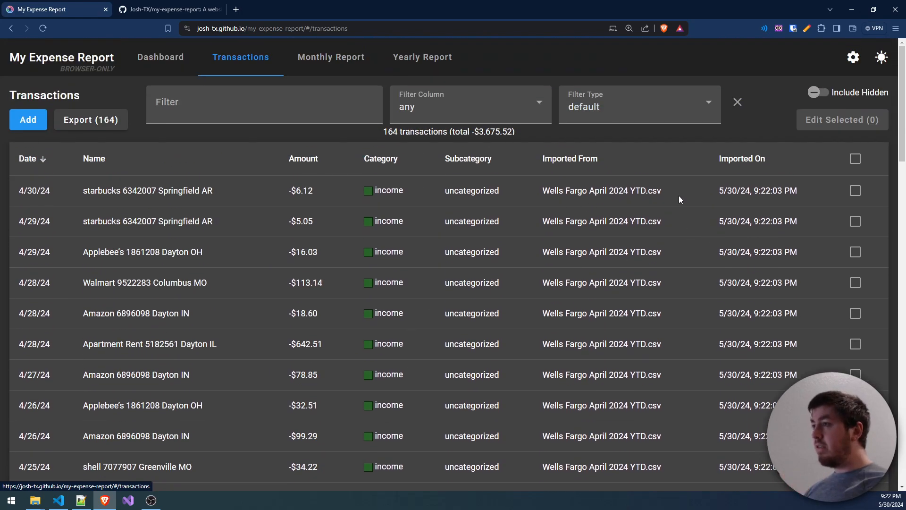
Step: Filter the transactions by their import time, 5/30/24, 9:22:03 PM, copied from a row of the list
{"action": "left_click_drag", "start_coordinate": [799, 191], "coordinate": [718, 192]}
{"action": "key", "text": "ctrl+c"}
{"action": "left_click", "coordinate": [243, 108]}
{"action": "key", "text": "ctrl+v"}
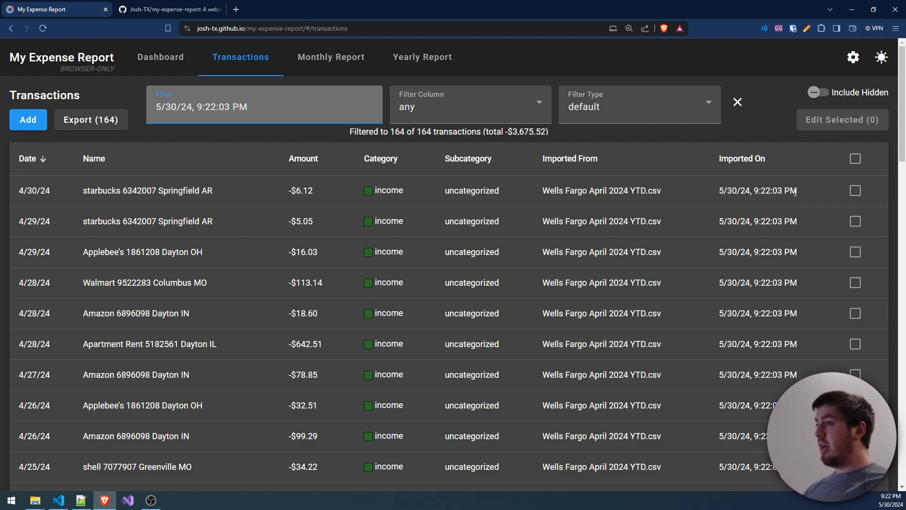
{"action": "left_click_drag", "start_coordinate": [258, 107], "coordinate": [129, 105]}
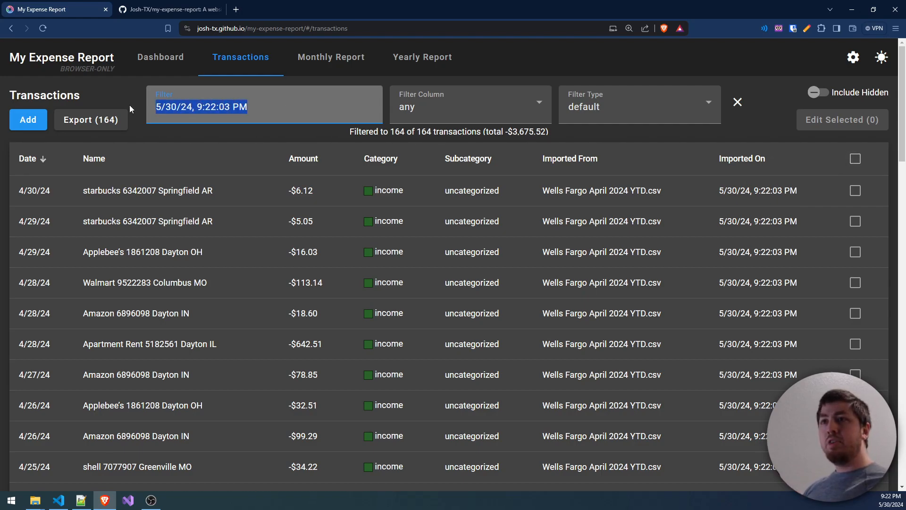
{"action": "left_click", "coordinate": [785, 131]}
Step: Select all filtered transactions and flip their income/expense amounts, confirming the change
{"action": "left_click", "coordinate": [855, 160]}
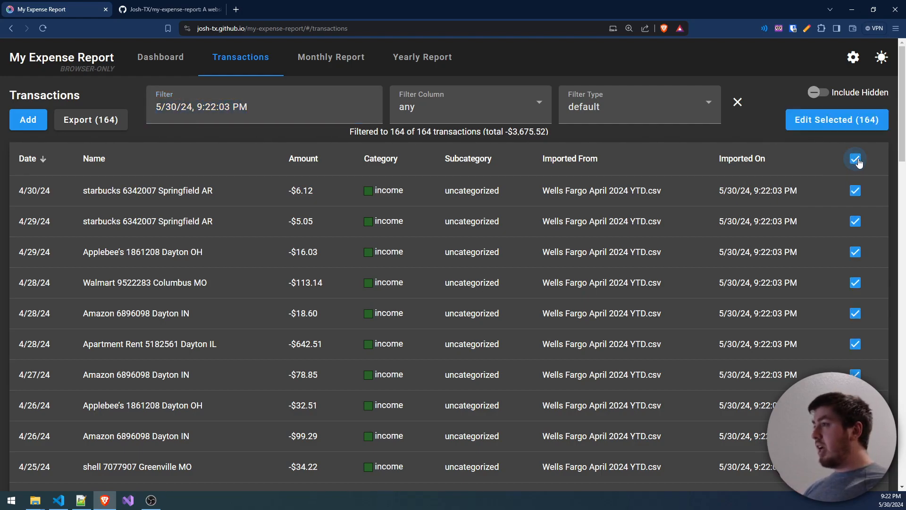
{"action": "left_click", "coordinate": [826, 119]}
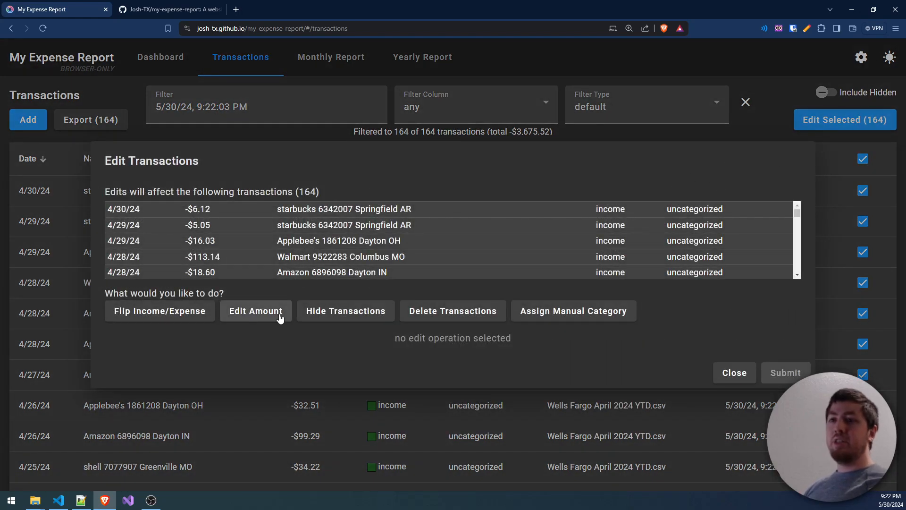
{"action": "left_click", "coordinate": [160, 311]}
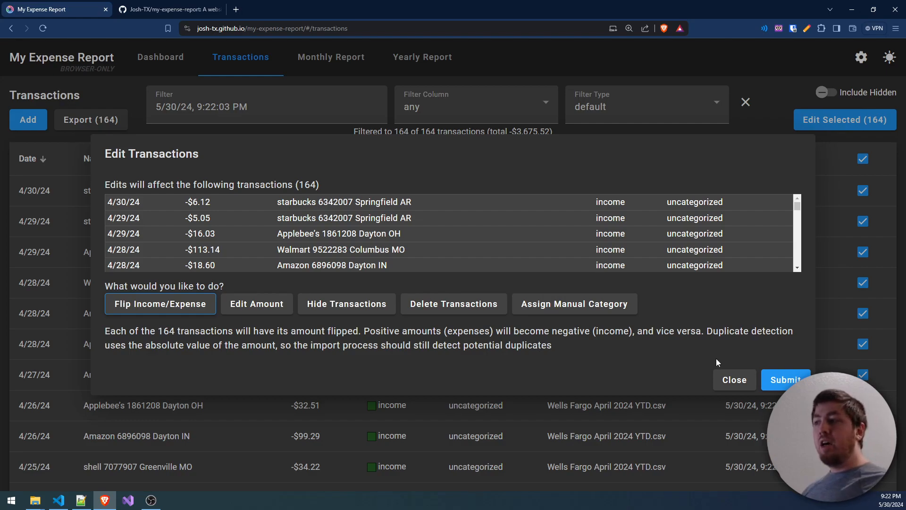
{"action": "left_click", "coordinate": [785, 380]}
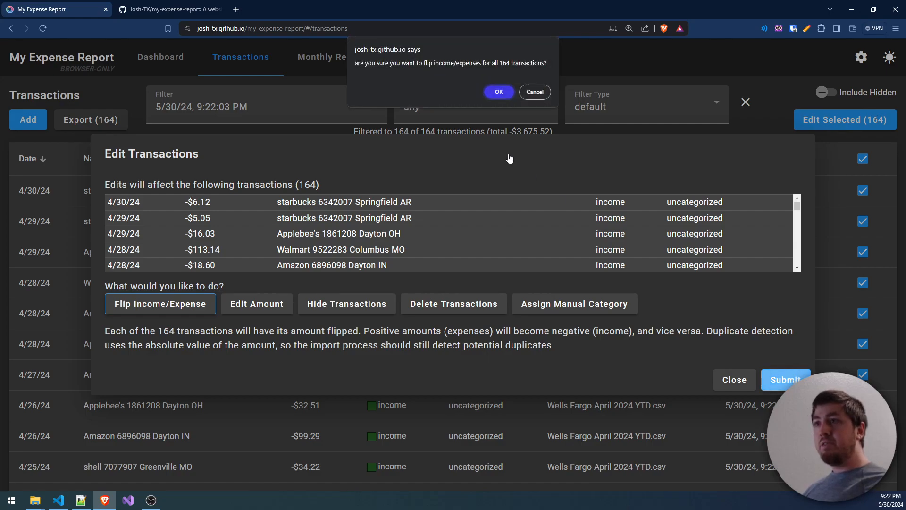
{"action": "left_click", "coordinate": [499, 92]}
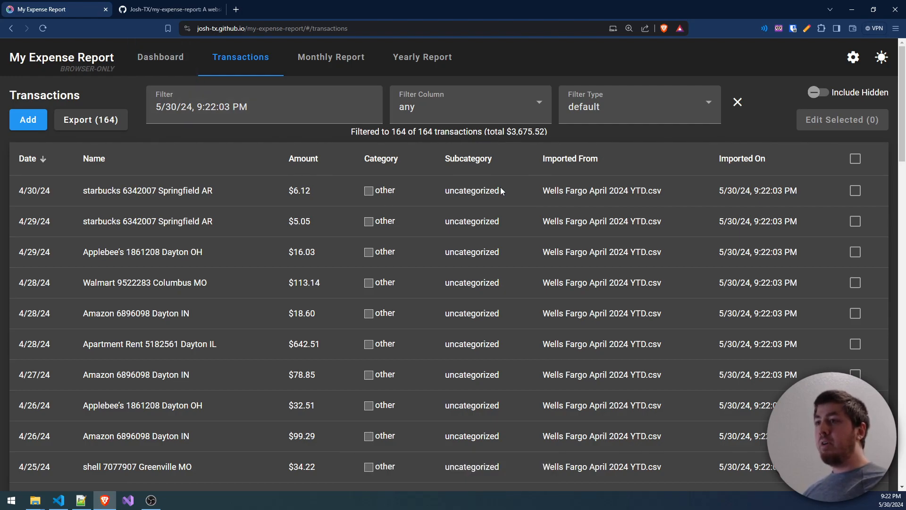
Step: Find the automatic payment entries in the list and filter the transactions by "AUTOMATIC PAYMENT - THANK YOU"
{"action": "scroll", "coordinate": [526, 199], "scroll_direction": "down", "scroll_amount": 9}
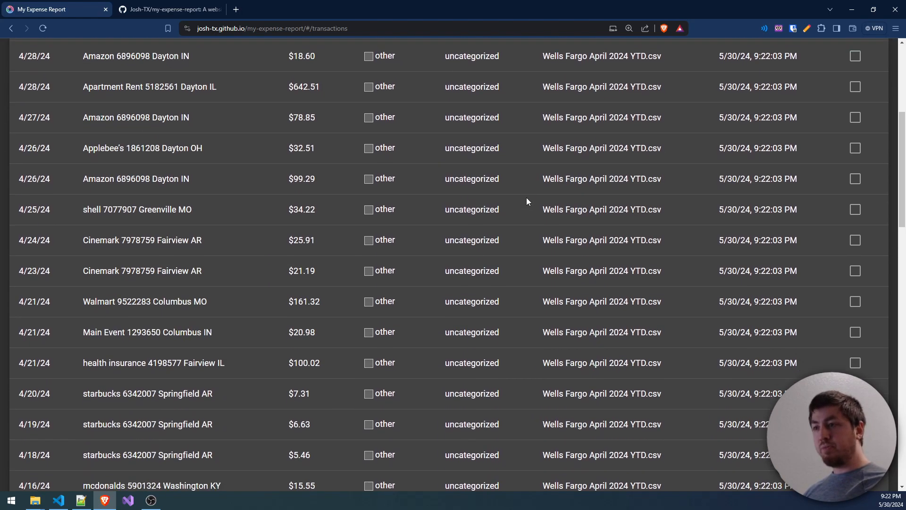
{"action": "scroll", "coordinate": [523, 194], "scroll_direction": "down", "scroll_amount": 18}
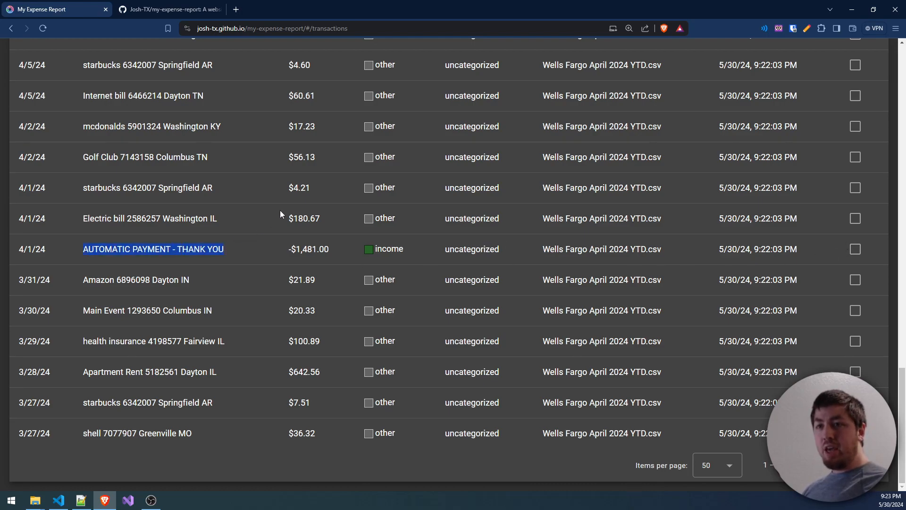
{"action": "scroll", "coordinate": [280, 209], "scroll_direction": "up", "scroll_amount": 20}
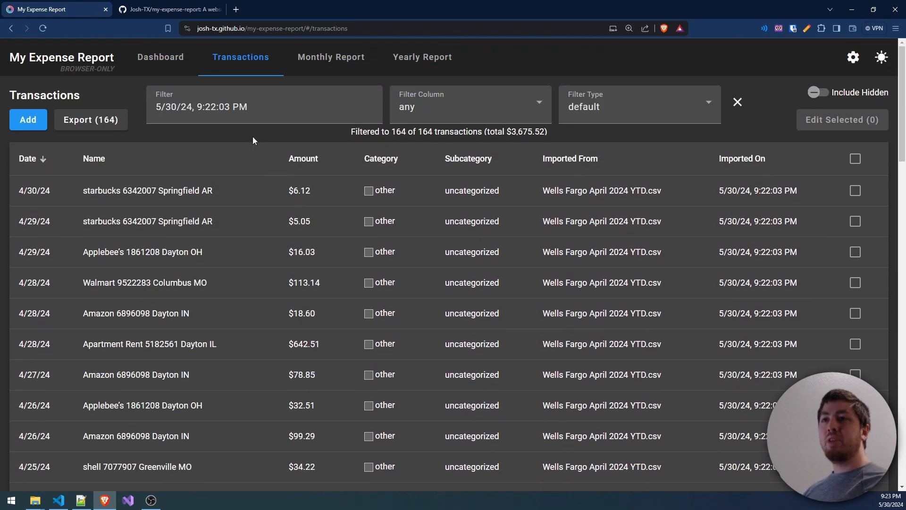
{"action": "left_click_drag", "start_coordinate": [250, 107], "coordinate": [146, 104]}
{"action": "type", "text": "AUTOMATIC PAYMENT - THANK YOU"}
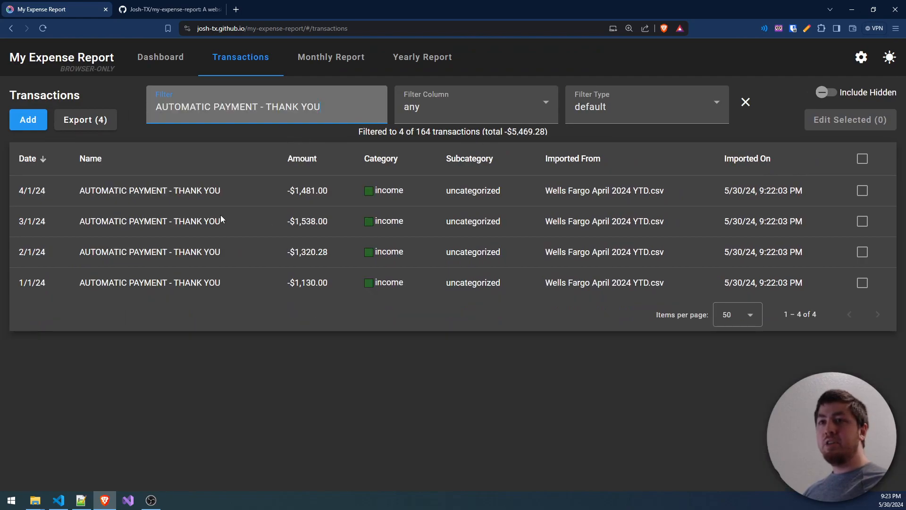
Step: Delete all filtered automatic payment transactions, confirm the deletion, and return to the Dashboard
{"action": "left_click", "coordinate": [863, 159]}
{"action": "left_click", "coordinate": [850, 119]}
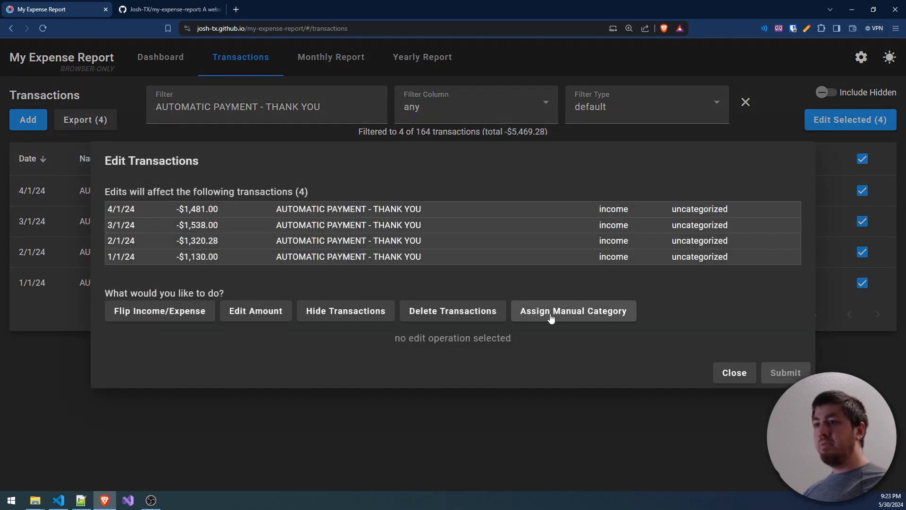
{"action": "left_click", "coordinate": [439, 312]}
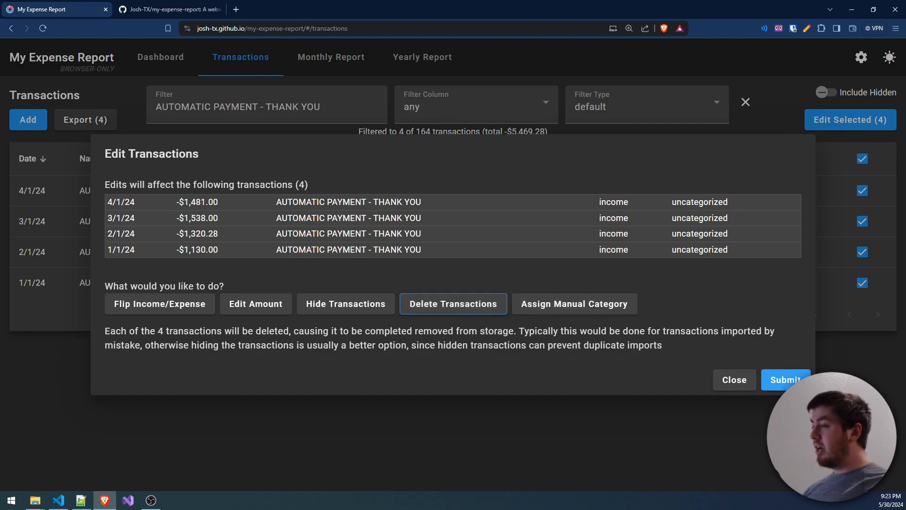
{"action": "left_click", "coordinate": [802, 382]}
{"action": "left_click", "coordinate": [496, 80]}
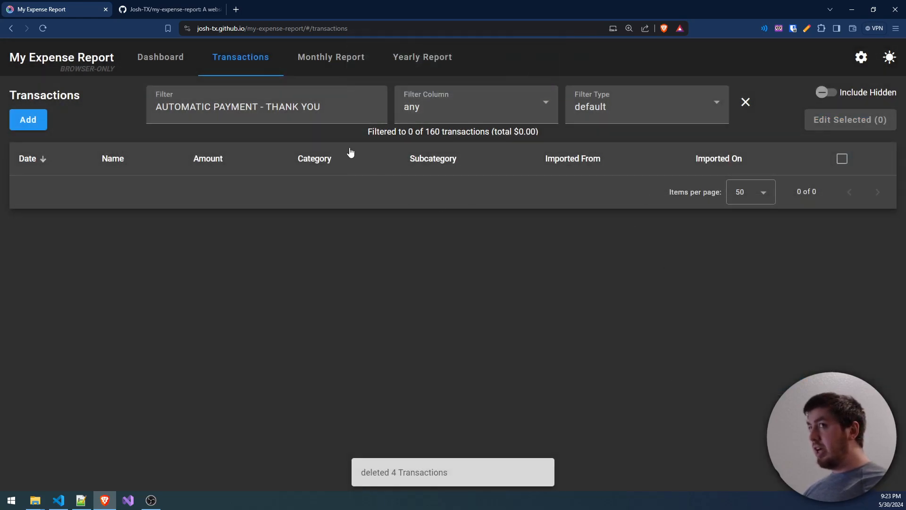
{"action": "left_click", "coordinate": [161, 57]}
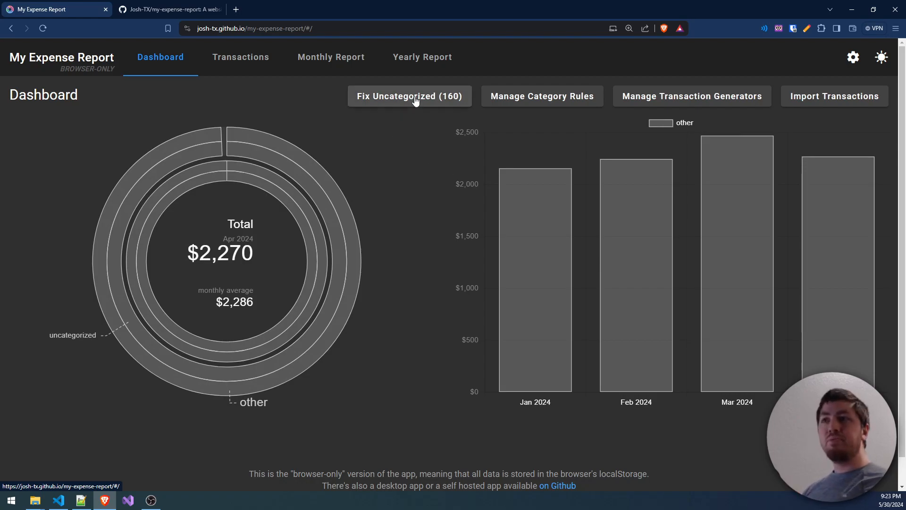
Step: Filter the transactions by "amazon", select all matches, and view the manual category assignment form without submitting it
{"action": "left_click", "coordinate": [241, 57]}
{"action": "left_click", "coordinate": [276, 109]}
{"action": "type", "text": "amazon"}
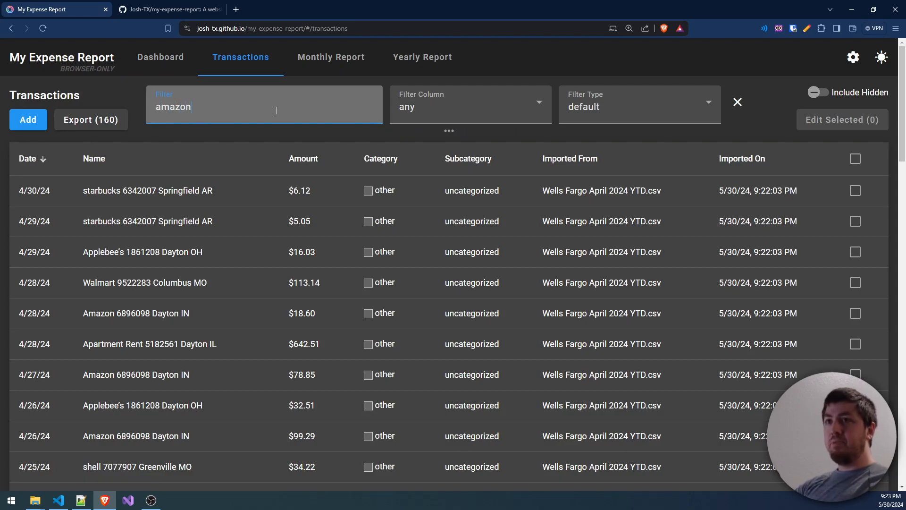
{"action": "double_click", "coordinate": [199, 109]}
{"action": "left_click", "coordinate": [852, 159]}
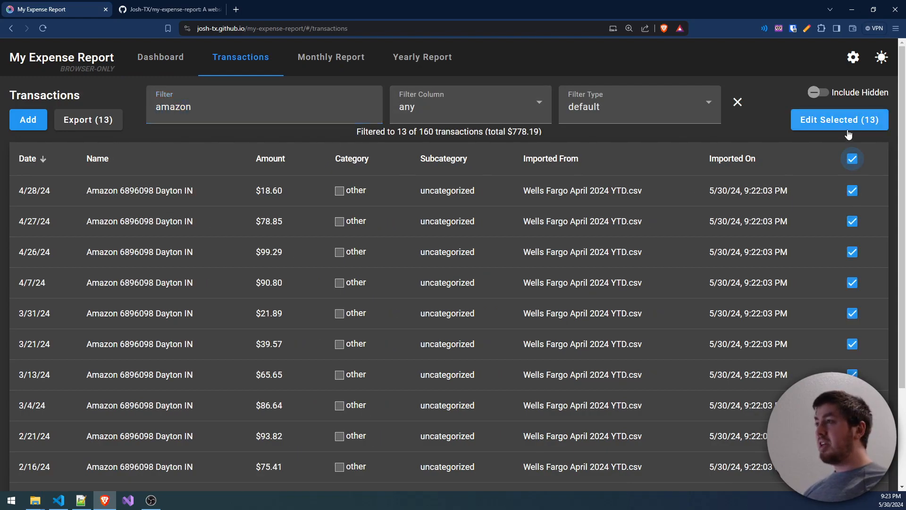
{"action": "left_click", "coordinate": [848, 126]}
{"action": "left_click", "coordinate": [588, 317]}
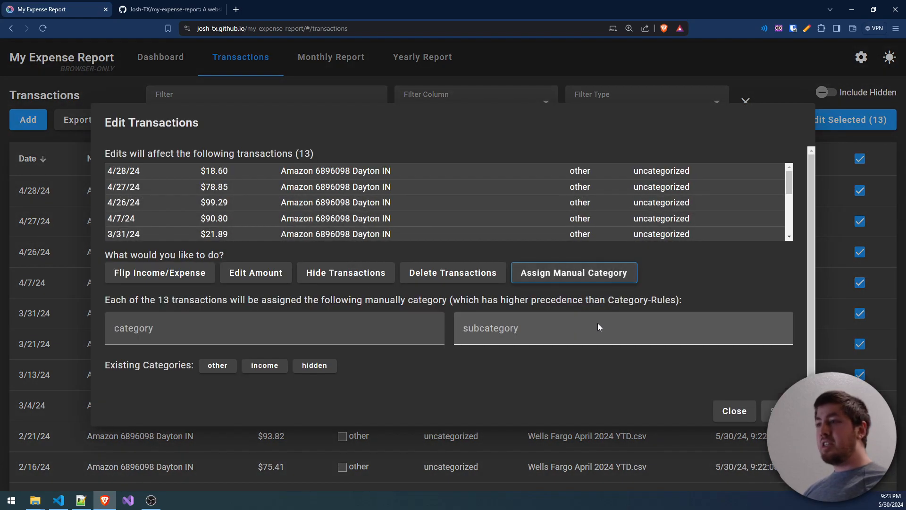
{"action": "left_click", "coordinate": [735, 411]}
Step: From the Dashboard, fix the uncategorized rent transactions with the rule text Apartment Rent, category Housing and subcategory Rent, and leave the dialog
{"action": "left_click", "coordinate": [160, 56]}
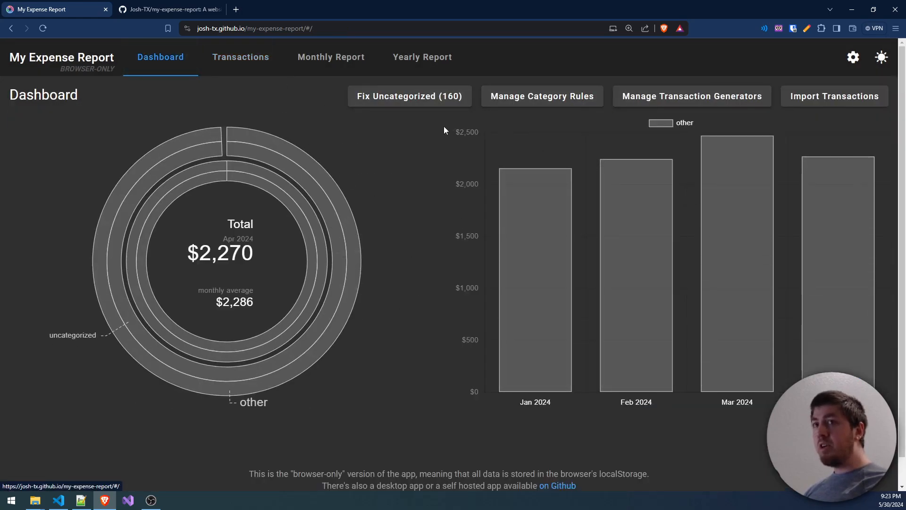
{"action": "left_click", "coordinate": [406, 101]}
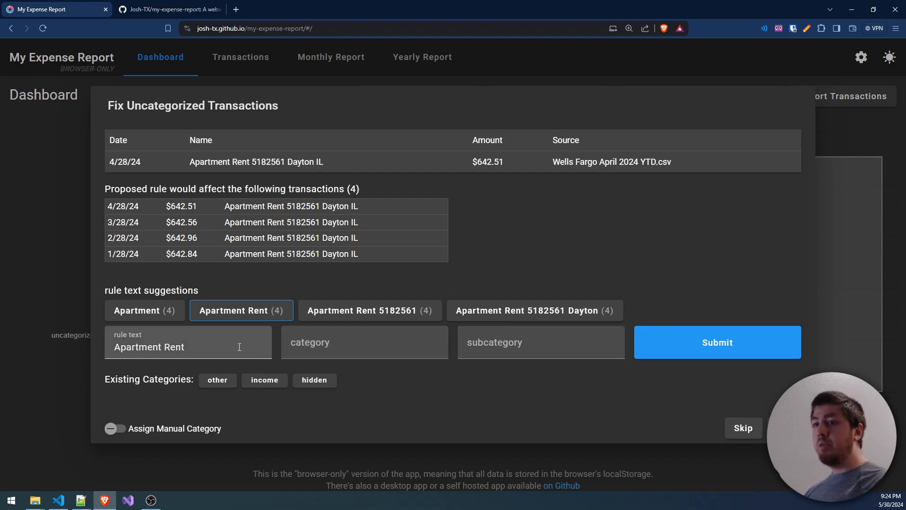
{"action": "left_click_drag", "start_coordinate": [211, 346], "coordinate": [106, 344]}
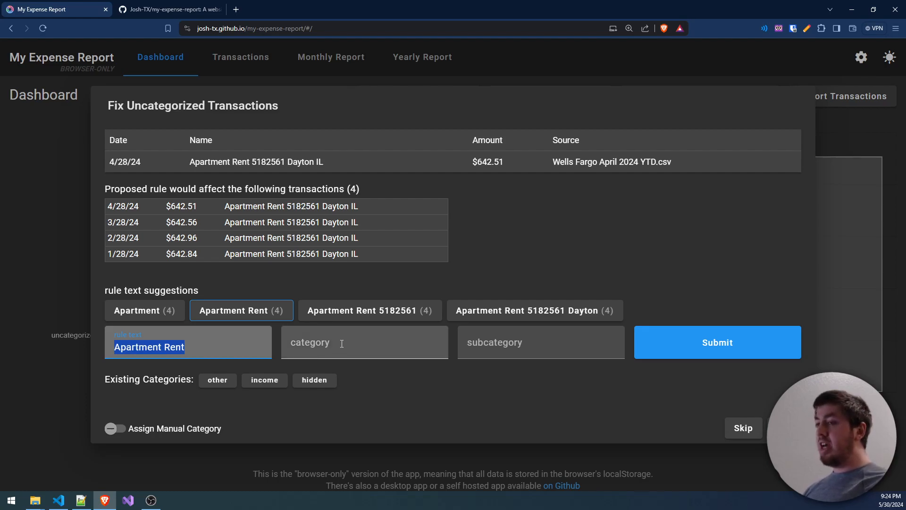
{"action": "left_click", "coordinate": [361, 346]}
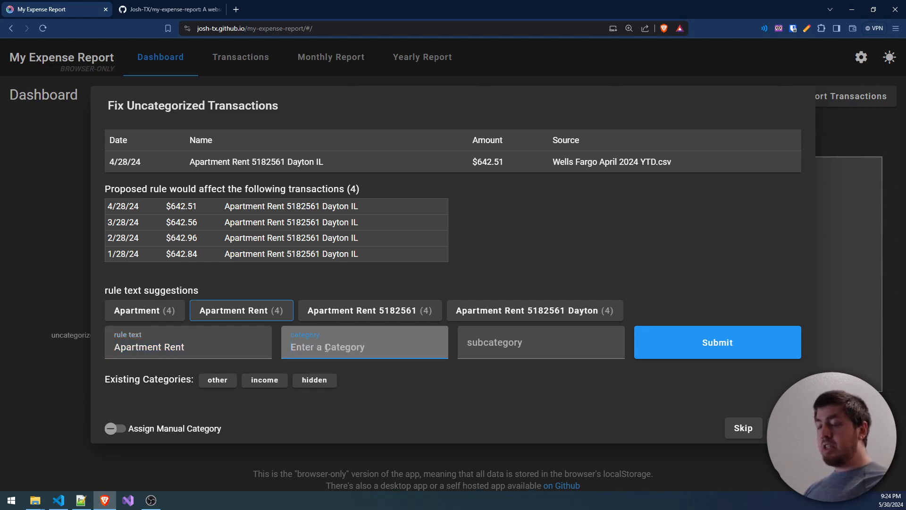
{"action": "left_click", "coordinate": [489, 346]}
{"action": "left_click", "coordinate": [348, 347]}
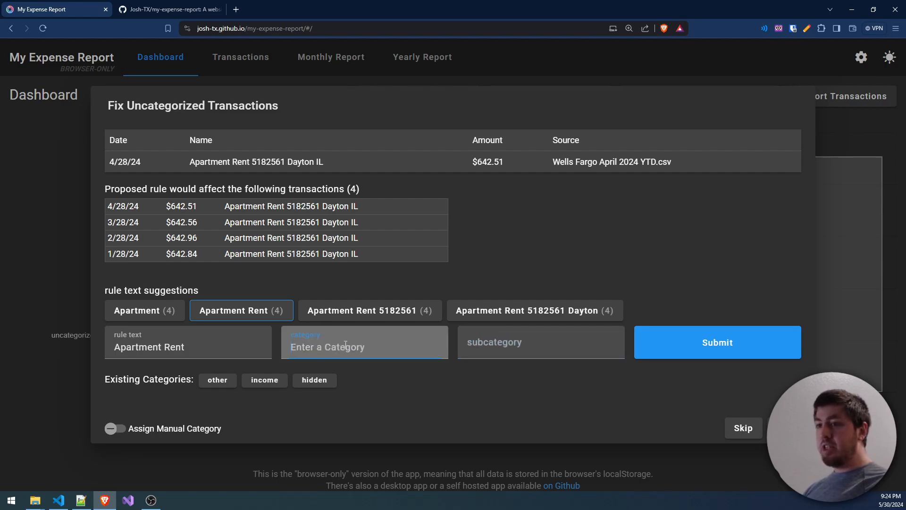
{"action": "type", "text": "Hou"}
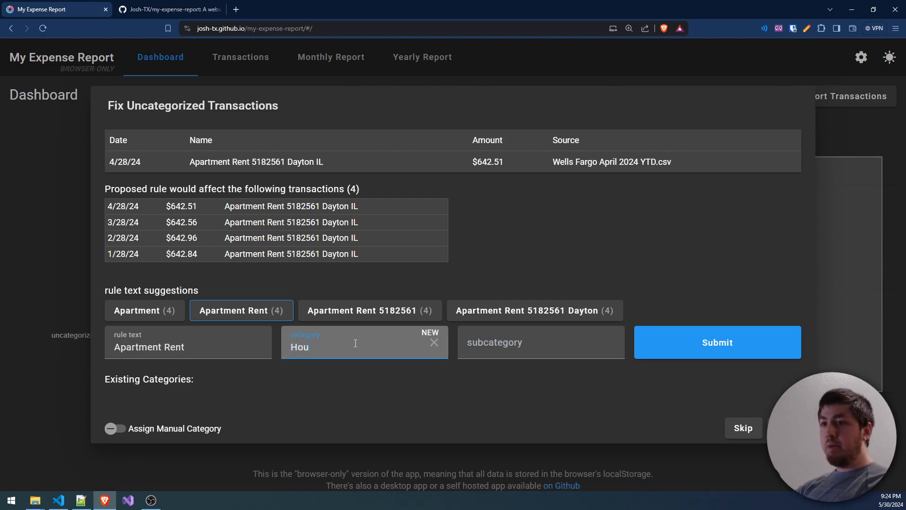
{"action": "type", "text": "sing"}
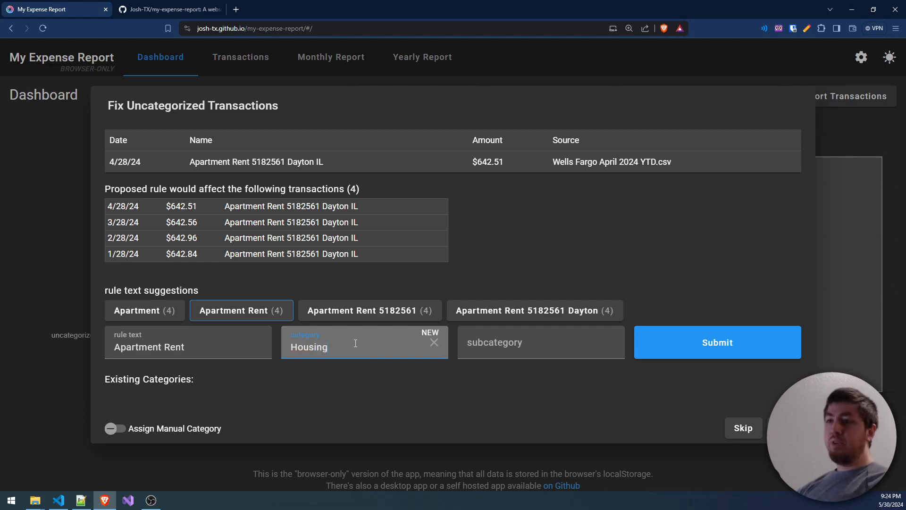
{"action": "left_click", "coordinate": [523, 338]}
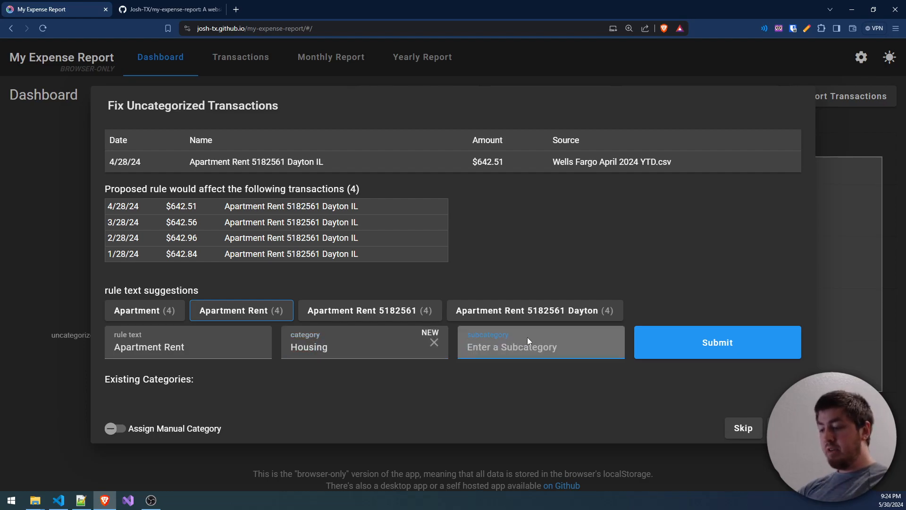
{"action": "type", "text": "Rent"}
{"action": "left_click", "coordinate": [724, 355]}
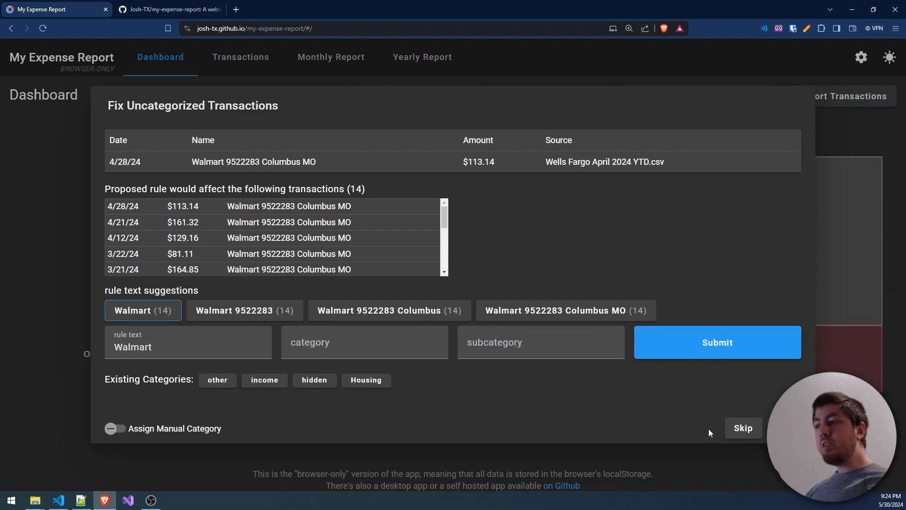
{"action": "left_click", "coordinate": [742, 427]}
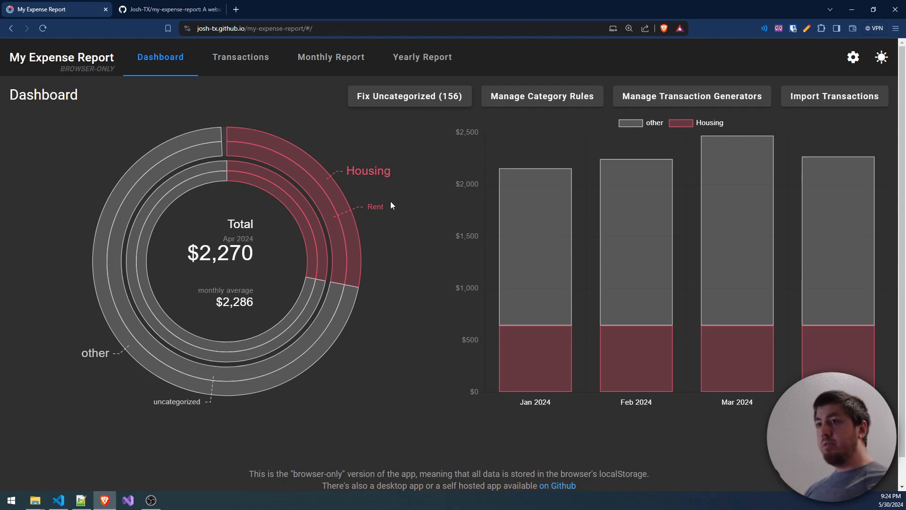
Step: Check the category and matched rule of the 4/28/24 Apartment Rent transaction, and go back to the Dashboard
{"action": "left_click", "coordinate": [258, 60]}
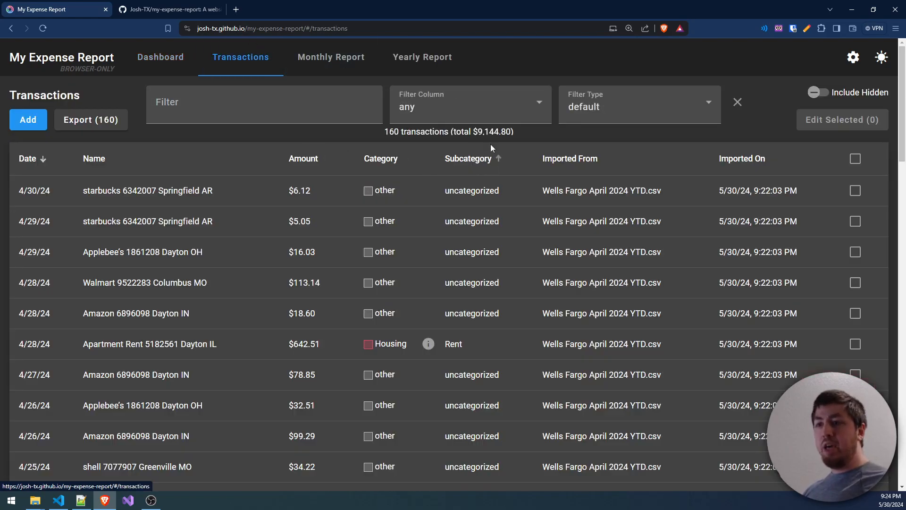
{"action": "left_click_drag", "start_coordinate": [392, 347], "coordinate": [375, 346]}
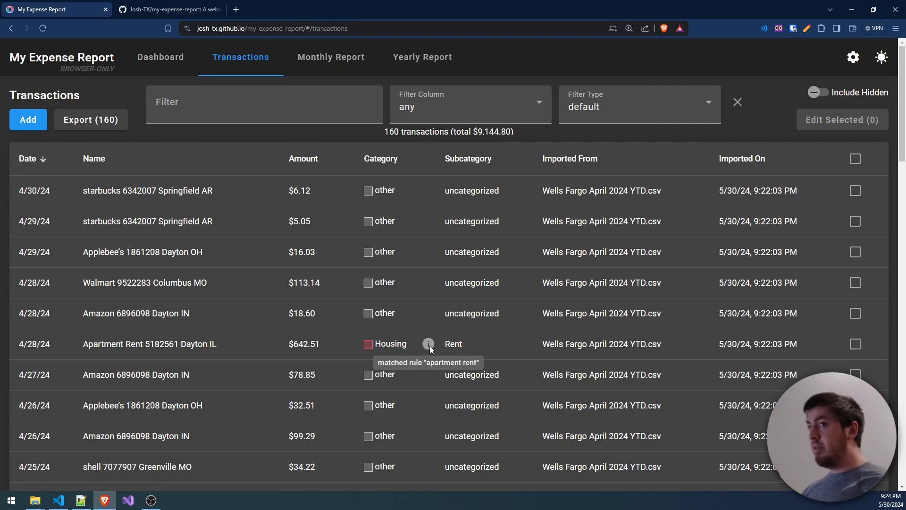
{"action": "left_click", "coordinate": [174, 70]}
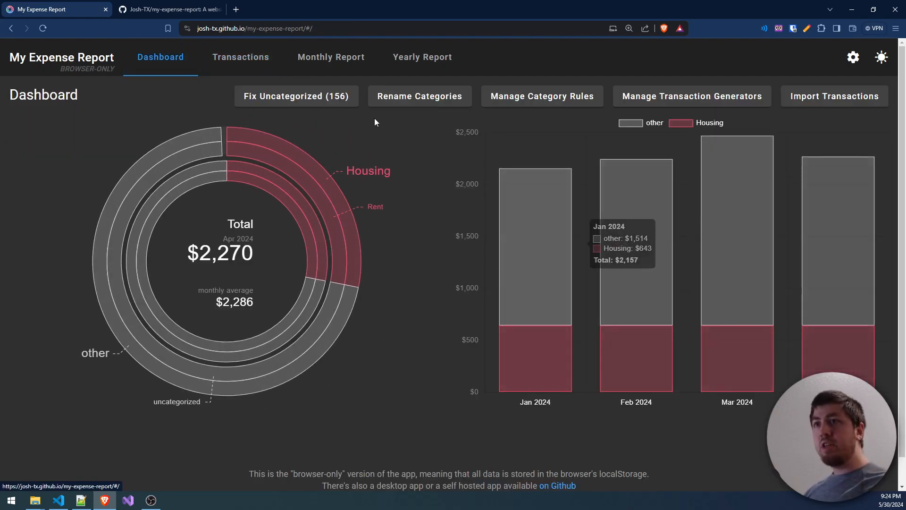
Step: Start fixing the uncategorized transactions and examine the transactions affected by the proposed Walmart rule, its rule text and the text suggestions
{"action": "left_click", "coordinate": [296, 96]}
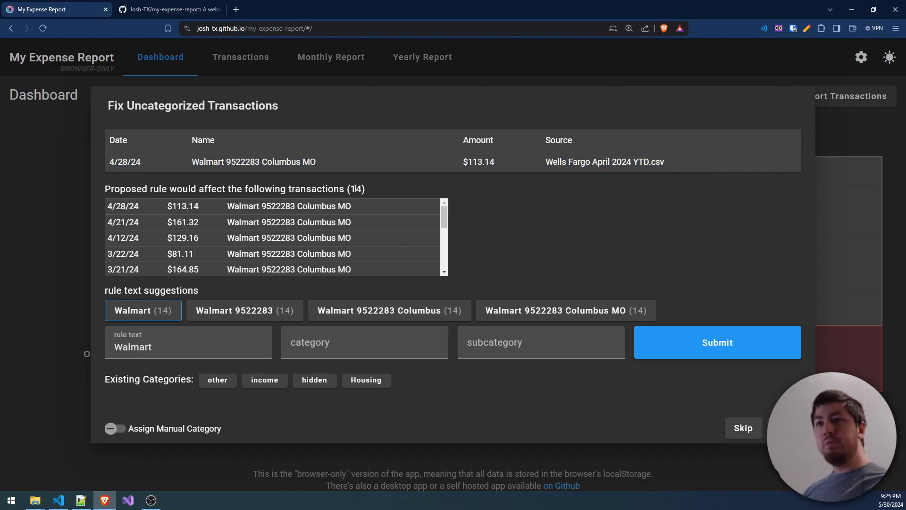
{"action": "left_click_drag", "start_coordinate": [380, 188], "coordinate": [119, 189]}
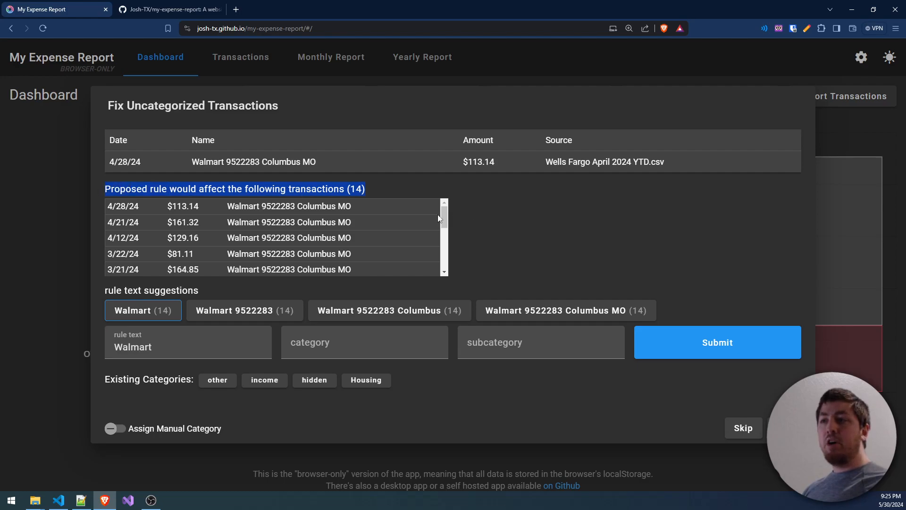
{"action": "scroll", "coordinate": [445, 215], "scroll_direction": "down", "scroll_amount": 3}
{"action": "left_click_drag", "start_coordinate": [155, 347], "coordinate": [97, 350]}
{"action": "left_click", "coordinate": [568, 245]}
{"action": "left_click_drag", "start_coordinate": [190, 348], "coordinate": [79, 344]}
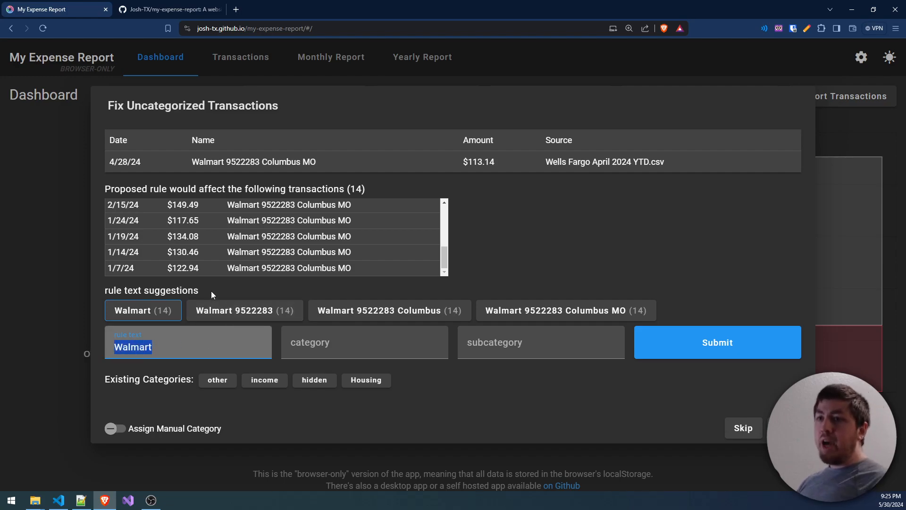
{"action": "left_click_drag", "start_coordinate": [197, 290], "coordinate": [95, 289]}
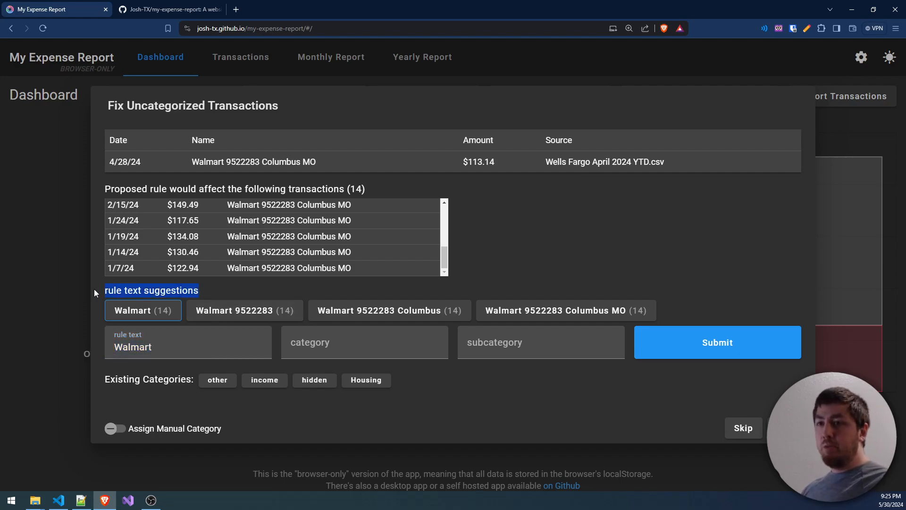
{"action": "left_click", "coordinate": [550, 253]}
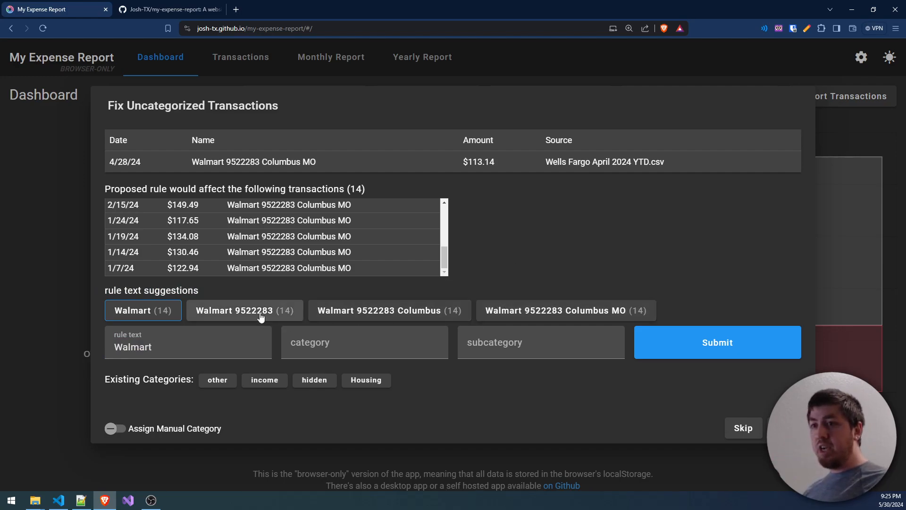
Step: Try the longer suggested rule texts for the Walmart transactions, and return the rule text to Walmart
{"action": "left_click", "coordinate": [214, 311]}
{"action": "left_click", "coordinate": [370, 314]}
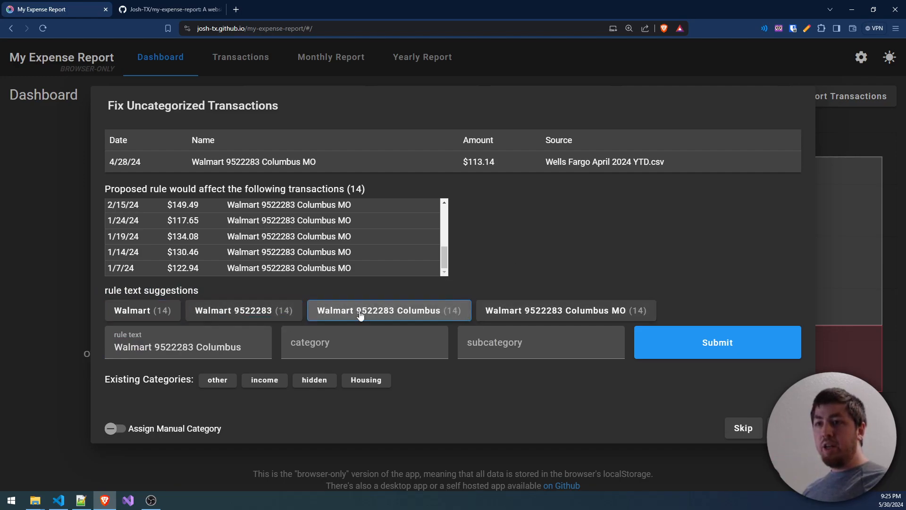
{"action": "left_click_drag", "start_coordinate": [242, 347], "coordinate": [98, 345]}
{"action": "left_click", "coordinate": [543, 310]}
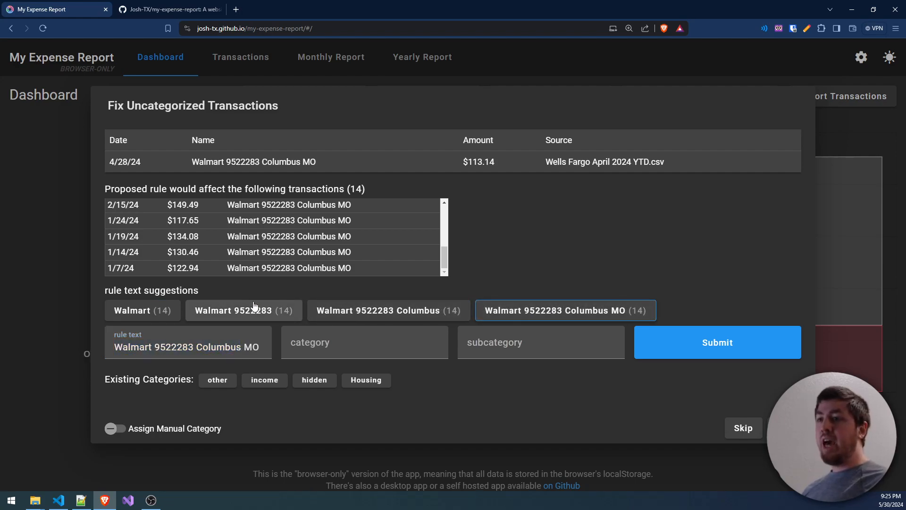
{"action": "left_click", "coordinate": [240, 313]}
{"action": "left_click", "coordinate": [122, 310]}
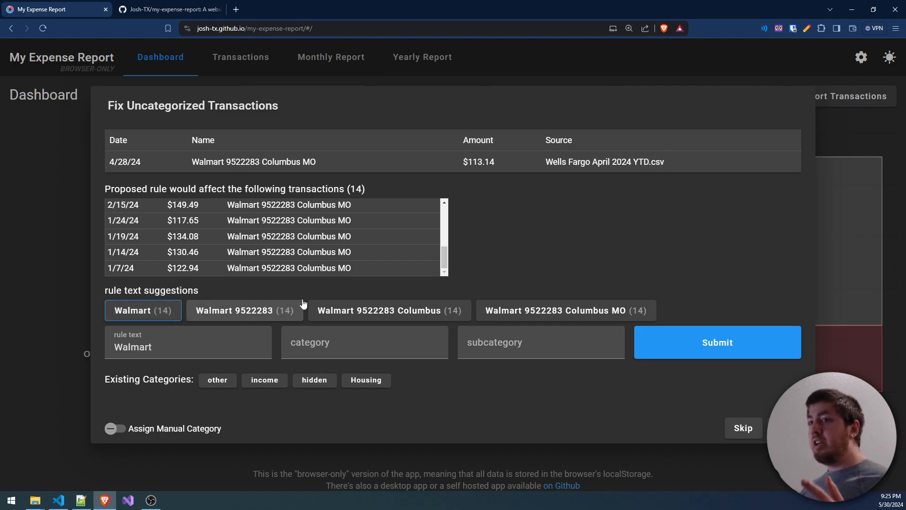
Step: Try the existing category Housing and subcategory Rent on the Walmart rule, and clear both values
{"action": "left_click_drag", "start_coordinate": [159, 332], "coordinate": [123, 338]}
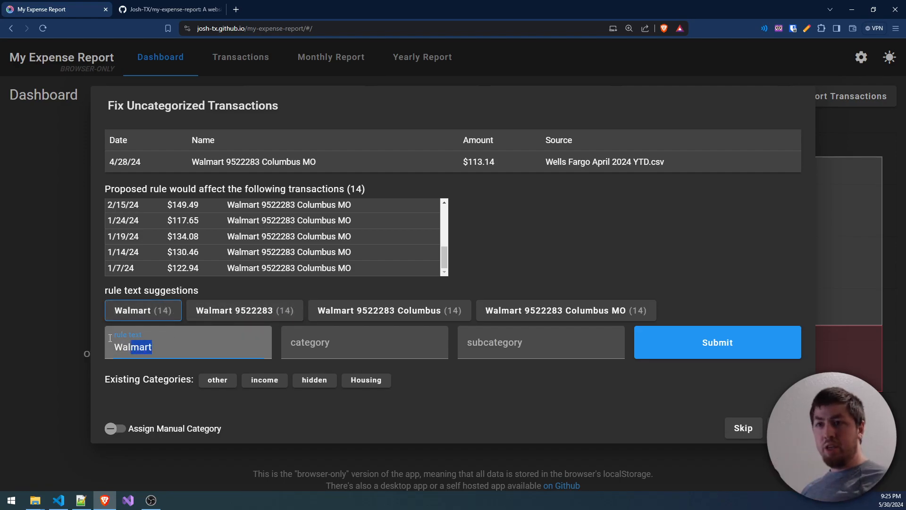
{"action": "left_click", "coordinate": [348, 345]}
{"action": "left_click", "coordinate": [483, 352]}
{"action": "left_click", "coordinate": [406, 352]}
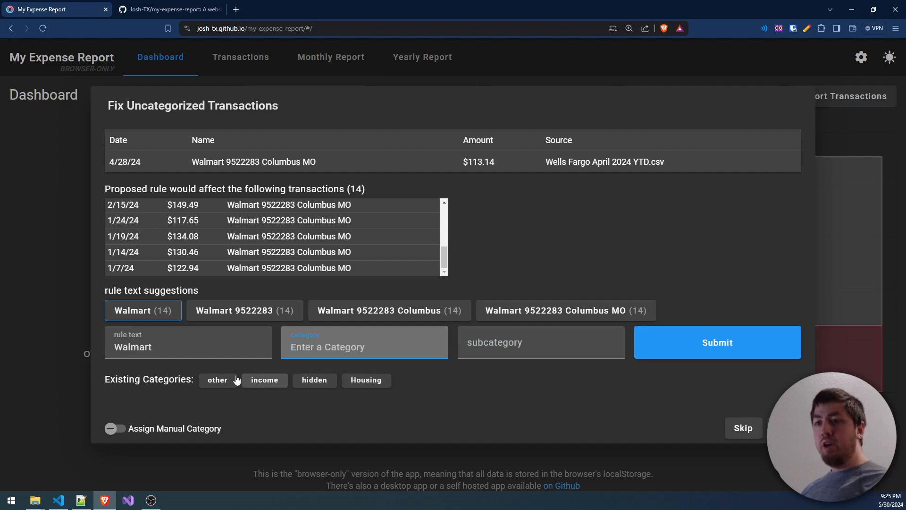
{"action": "left_click_drag", "start_coordinate": [101, 377], "coordinate": [445, 383]}
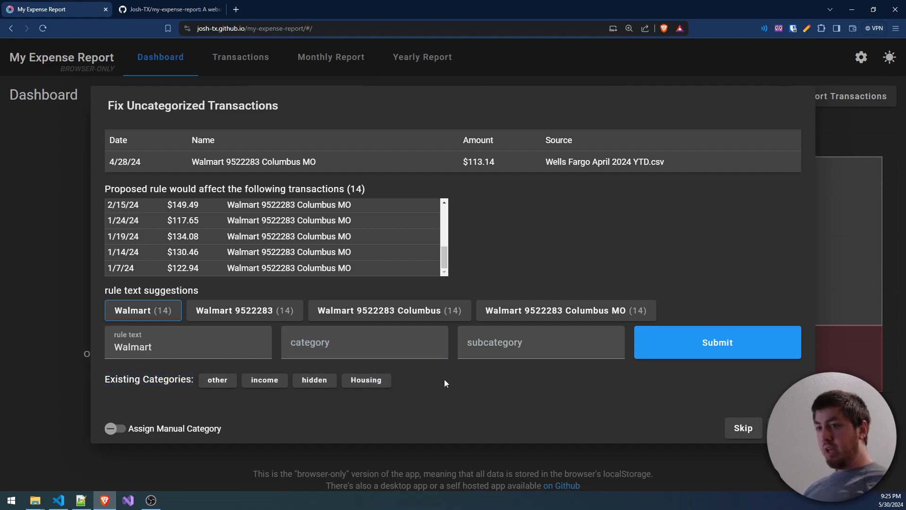
{"action": "left_click", "coordinate": [367, 339]}
{"action": "left_click", "coordinate": [538, 339]}
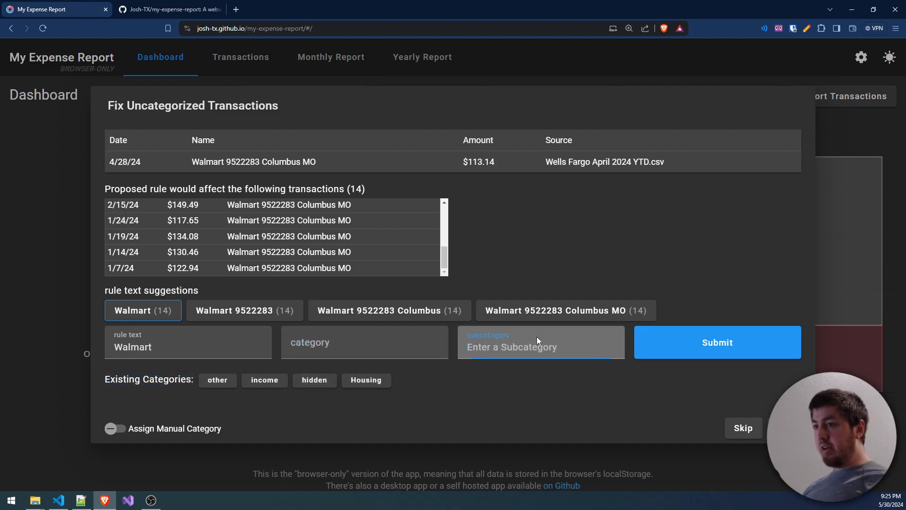
{"action": "left_click", "coordinate": [367, 381]}
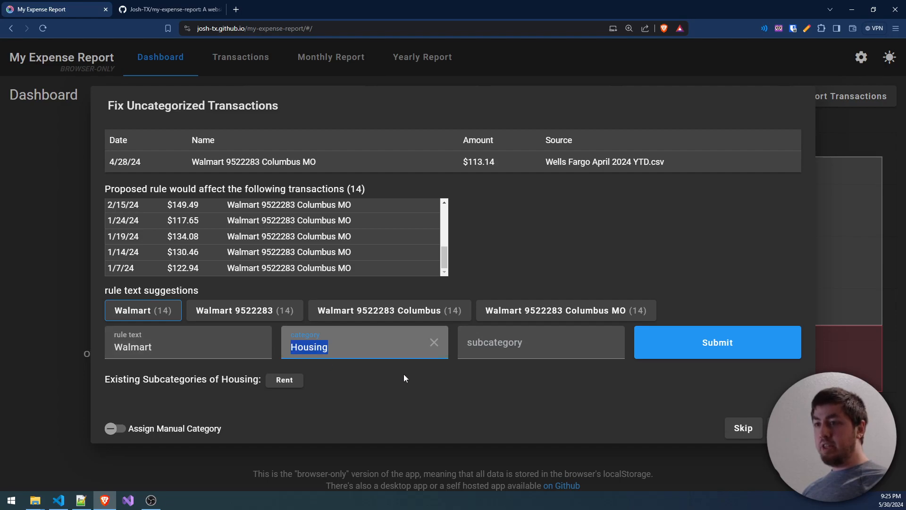
{"action": "left_click", "coordinate": [285, 383]}
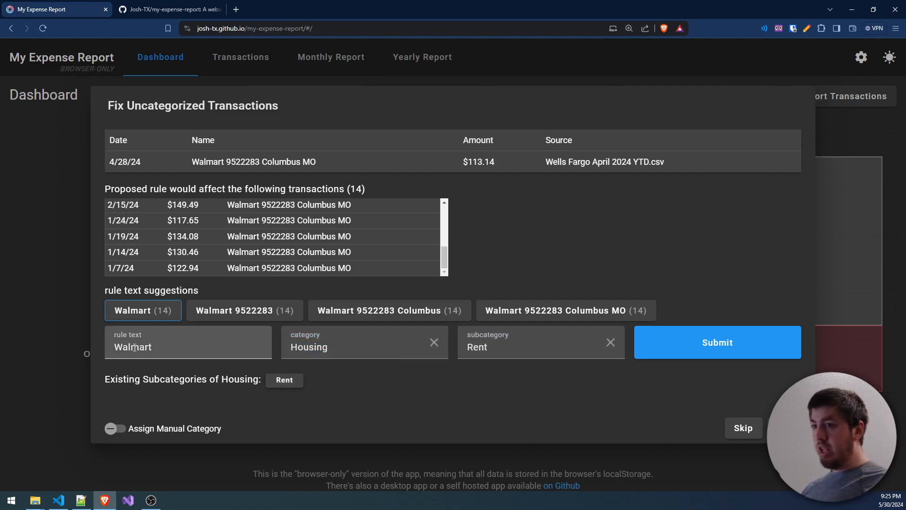
{"action": "left_click", "coordinate": [611, 342]}
{"action": "left_click", "coordinate": [434, 342]}
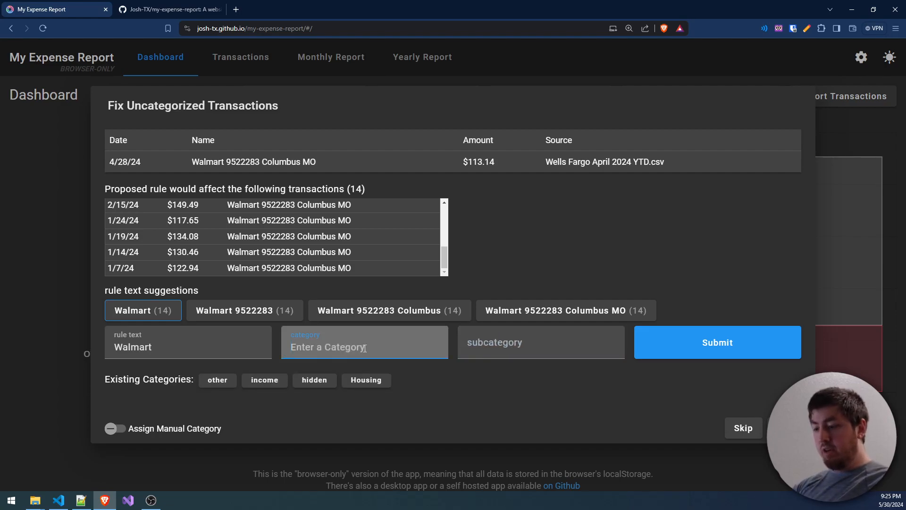
Step: Submit the Walmart rule with the new category Food and the new subcategory Groceries
{"action": "type", "text": "Food"}
{"action": "left_click", "coordinate": [510, 336]}
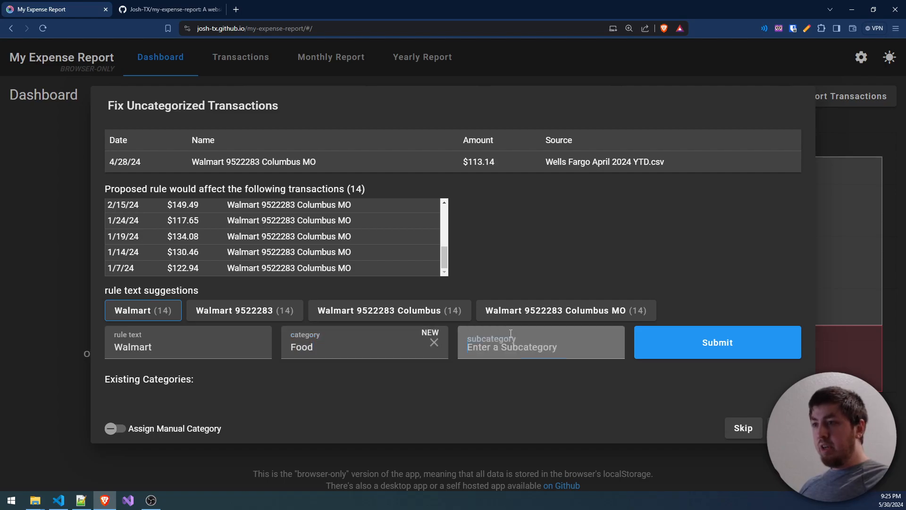
{"action": "type", "text": "Gro"}
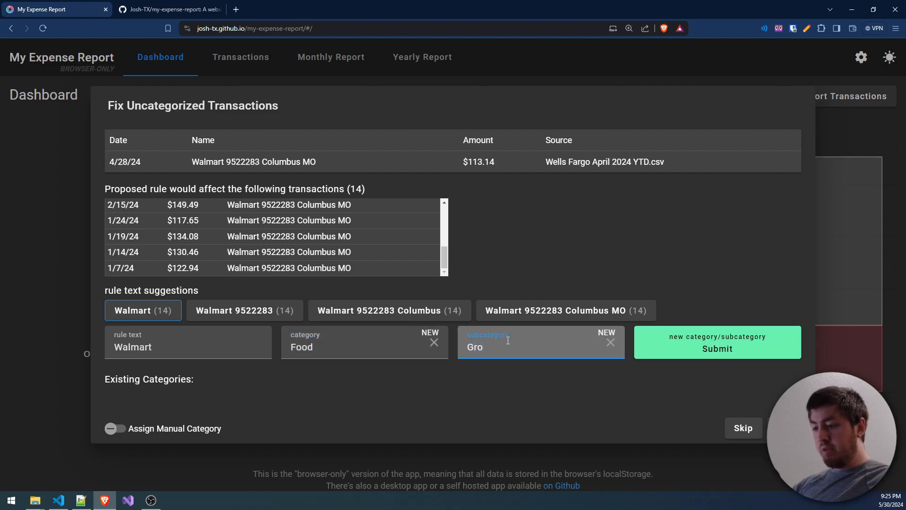
{"action": "type", "text": "ceries"}
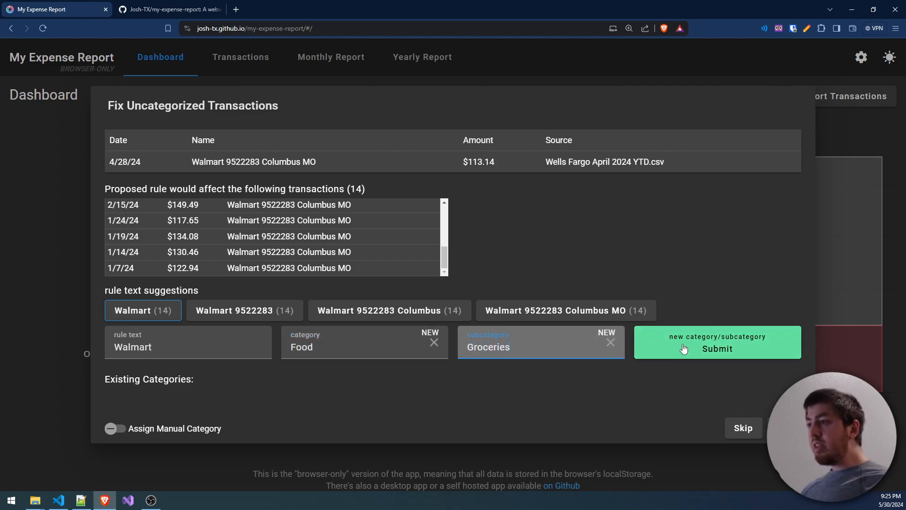
{"action": "key", "text": "Return"}
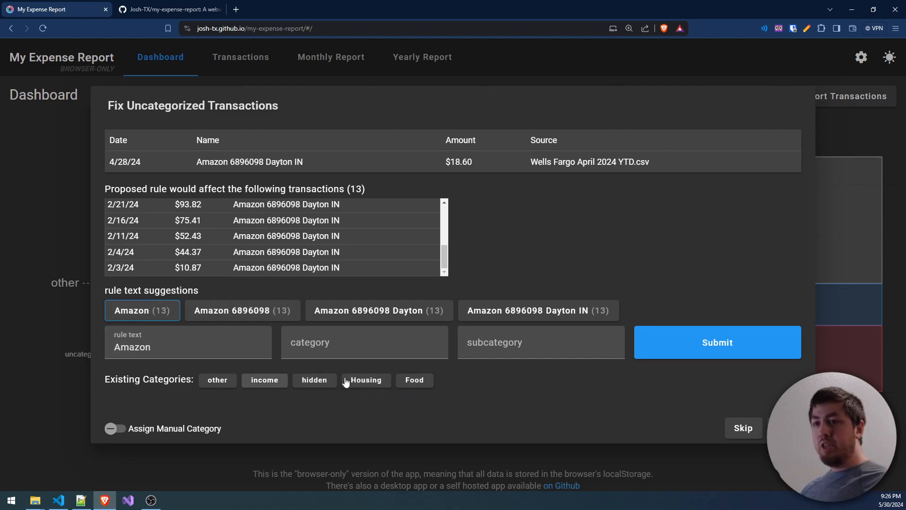
Step: Categorize the Amazon transactions with the new category Shopping and subcategory Online, and submit the rule
{"action": "left_click", "coordinate": [360, 348]}
{"action": "type", "text": "Shopping"}
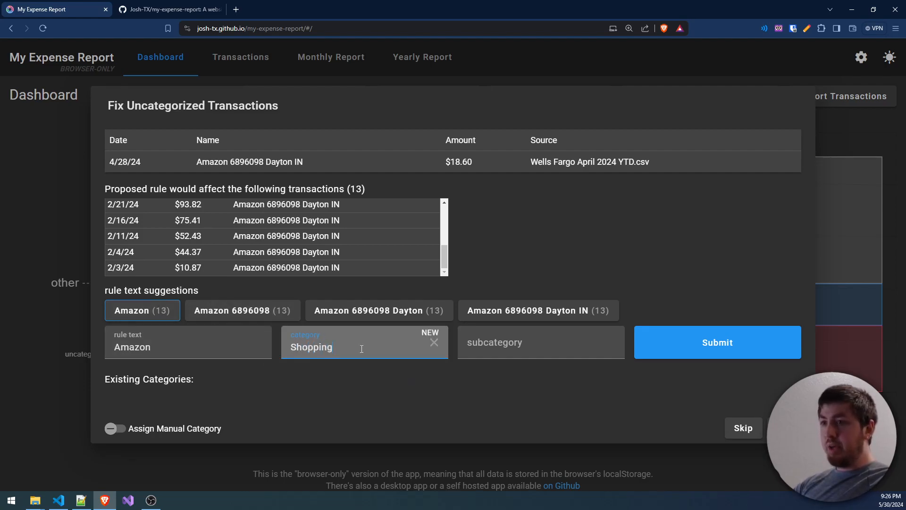
{"action": "key", "text": "Tab"}
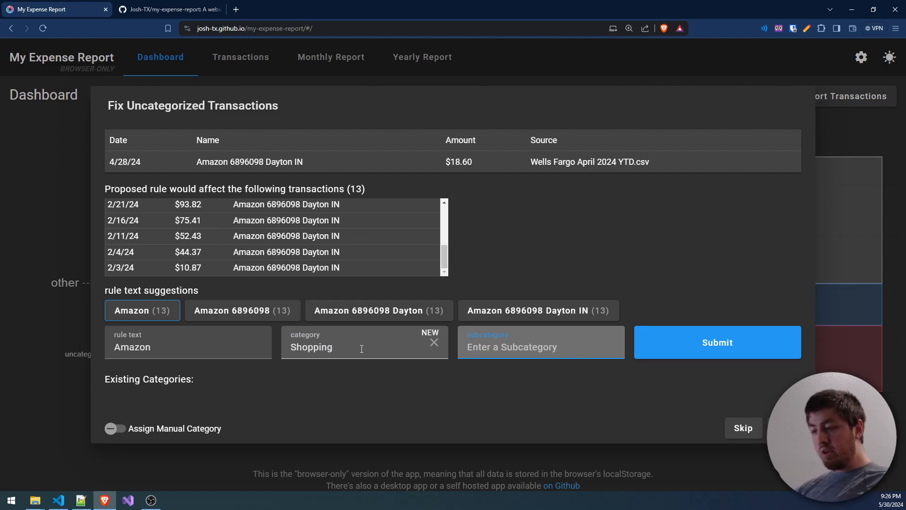
{"action": "type", "text": "Online"}
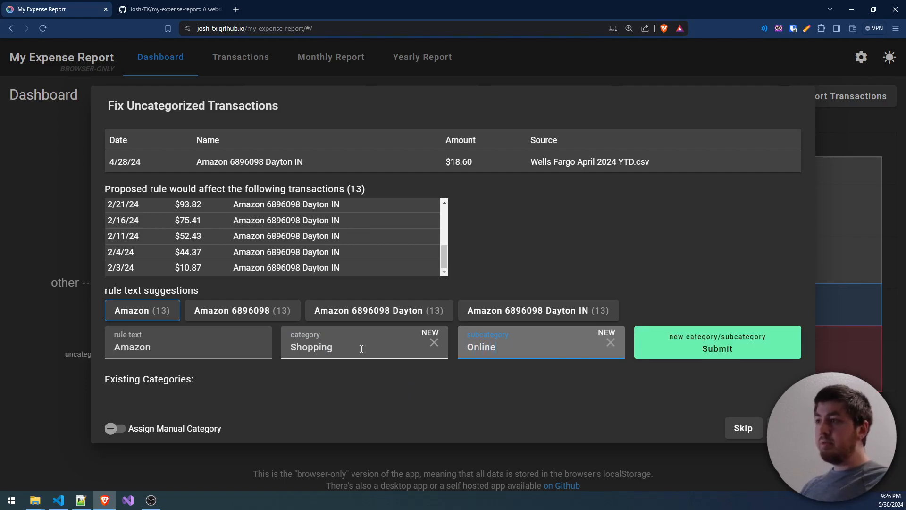
{"action": "left_click", "coordinate": [755, 342]}
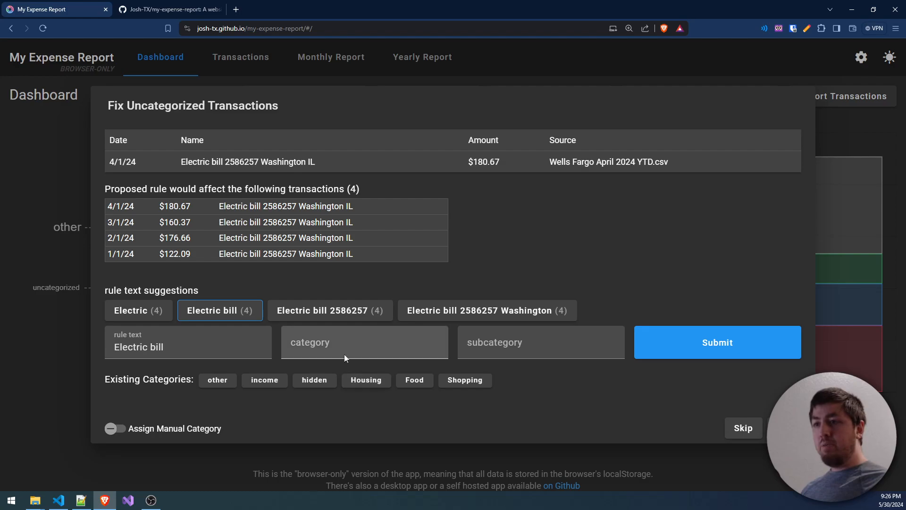
Step: Submit the Electric bill rule with the existing category Housing and the new subcategory Utility
{"action": "left_click", "coordinate": [365, 381]}
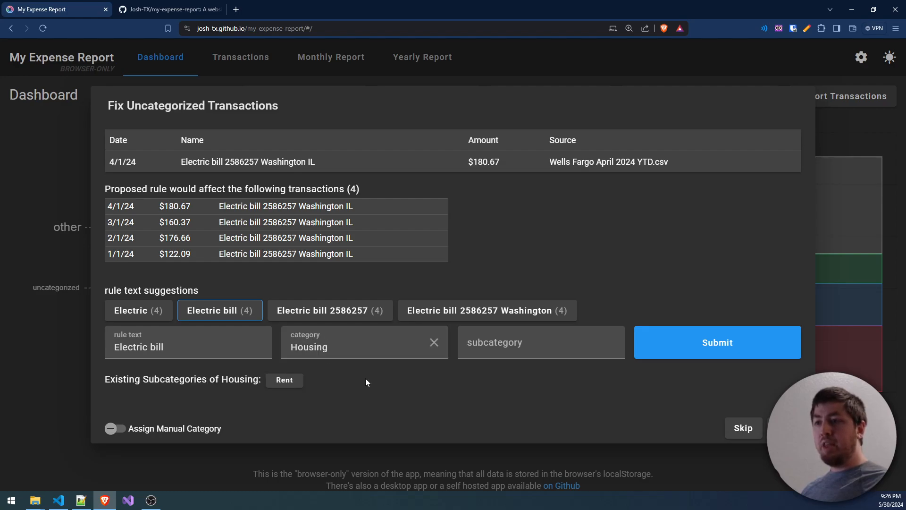
{"action": "left_click", "coordinate": [537, 342]}
{"action": "type", "text": "Utility"}
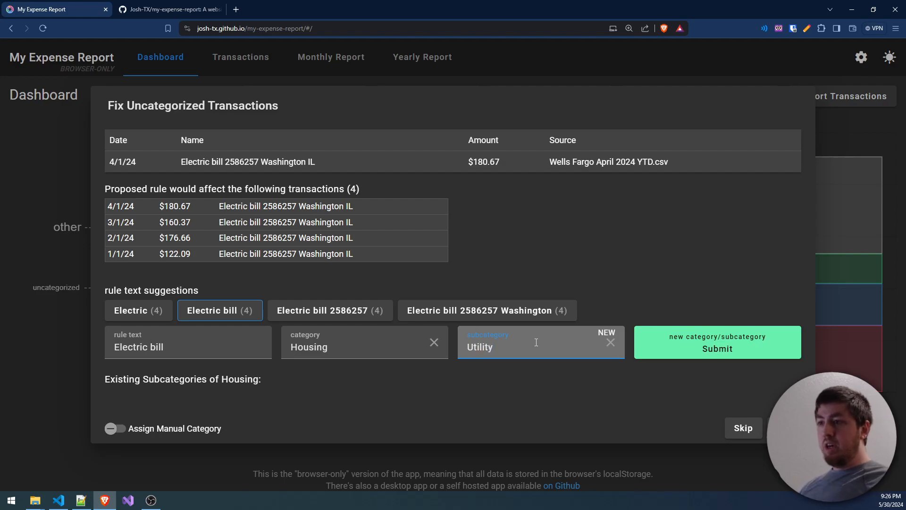
{"action": "left_click", "coordinate": [716, 348]}
Step: Categorize the health insurance transactions with the new category Health and subcategory Insurance, and submit the rule
{"action": "left_click", "coordinate": [391, 346]}
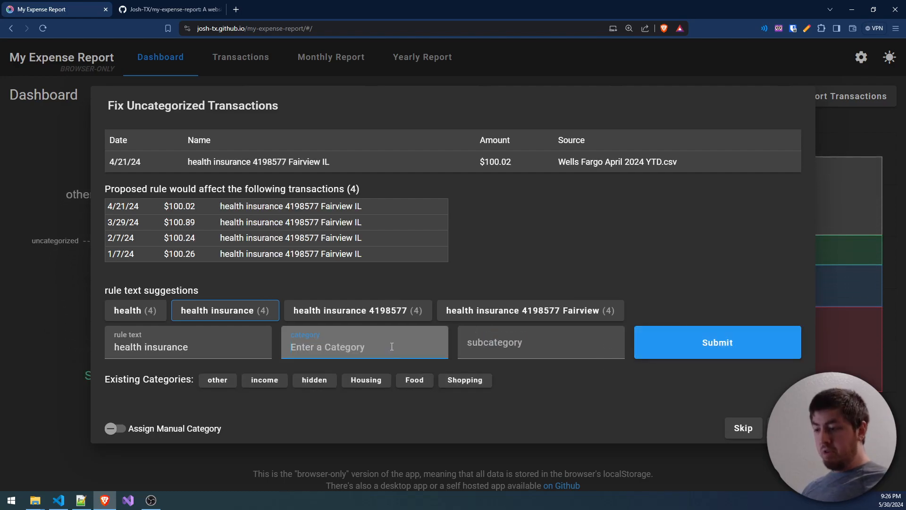
{"action": "type", "text": "Health"}
{"action": "key", "text": "Tab"}
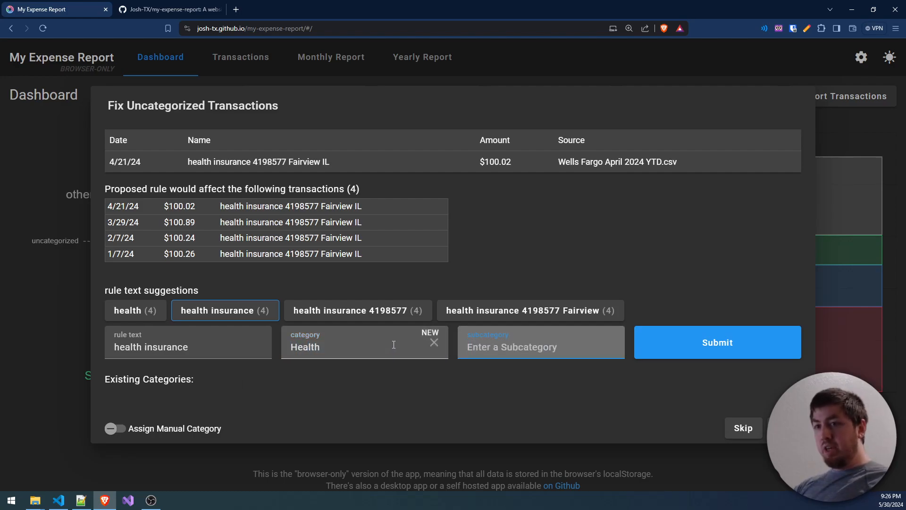
{"action": "type", "text": "Insuran"}
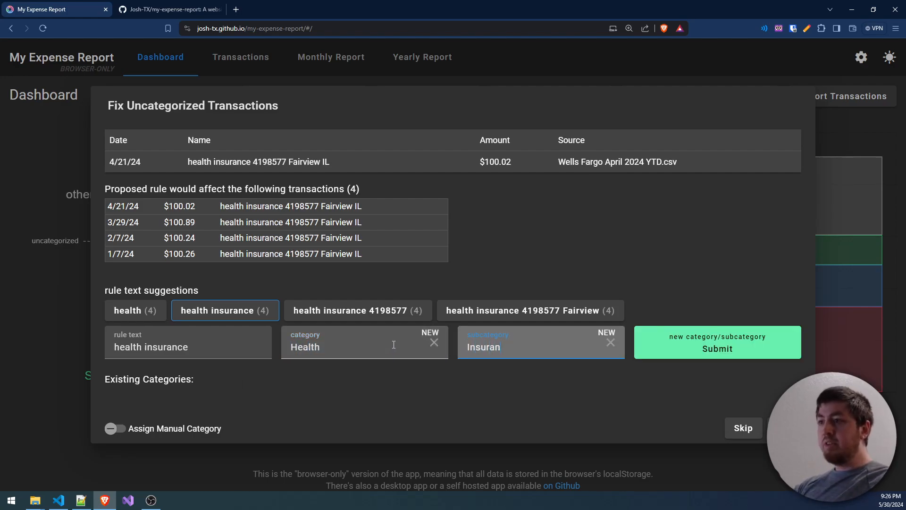
{"action": "type", "text": "ce"}
{"action": "left_click", "coordinate": [715, 345]}
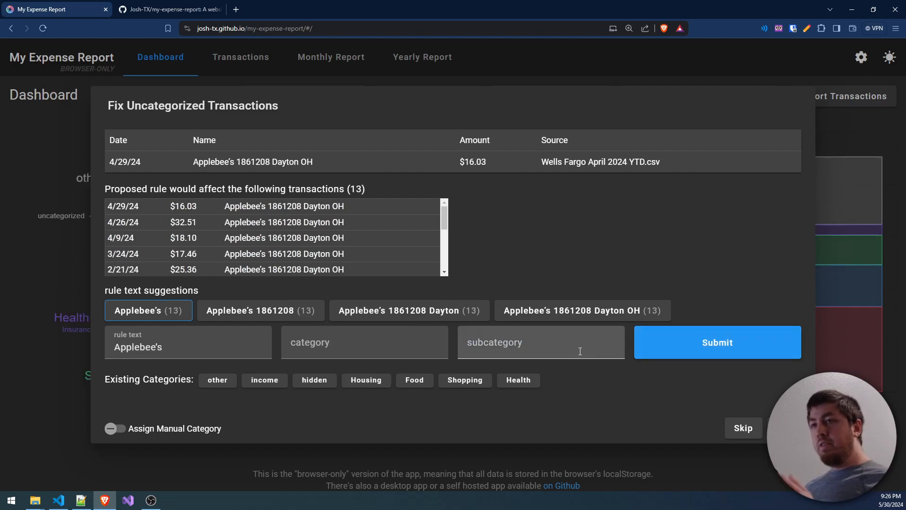
Step: Submit the Applebee's rule with the existing category Food and the new subcategory Restaurant
{"action": "left_click", "coordinate": [372, 345]}
{"action": "left_click", "coordinate": [415, 380]}
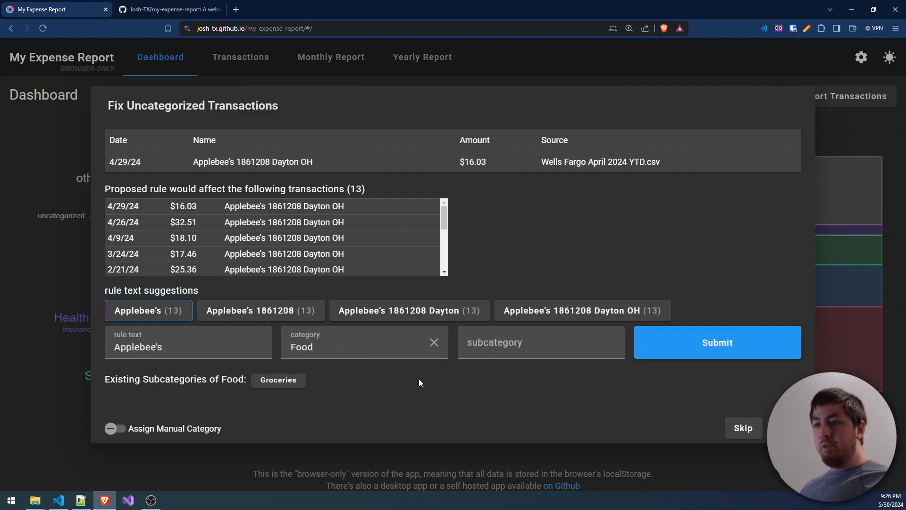
{"action": "left_click", "coordinate": [521, 346]}
{"action": "type", "text": "Restau"}
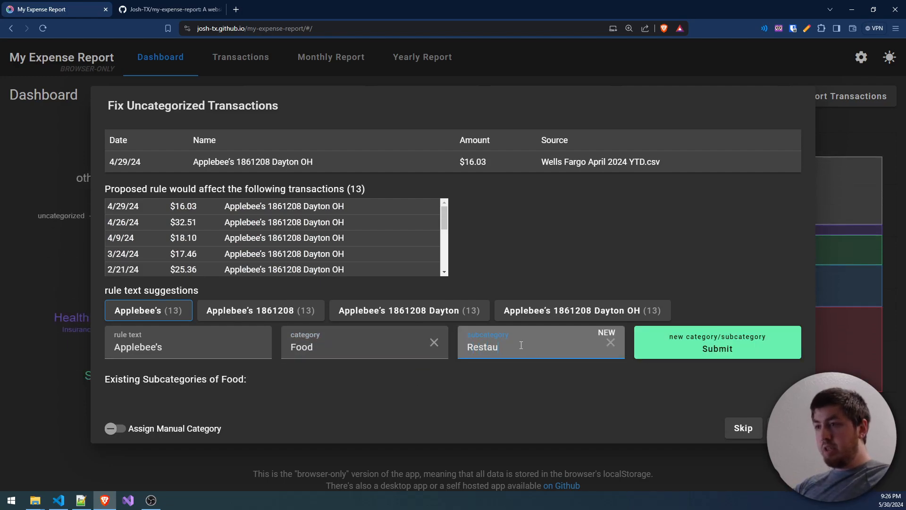
{"action": "type", "text": "rant"}
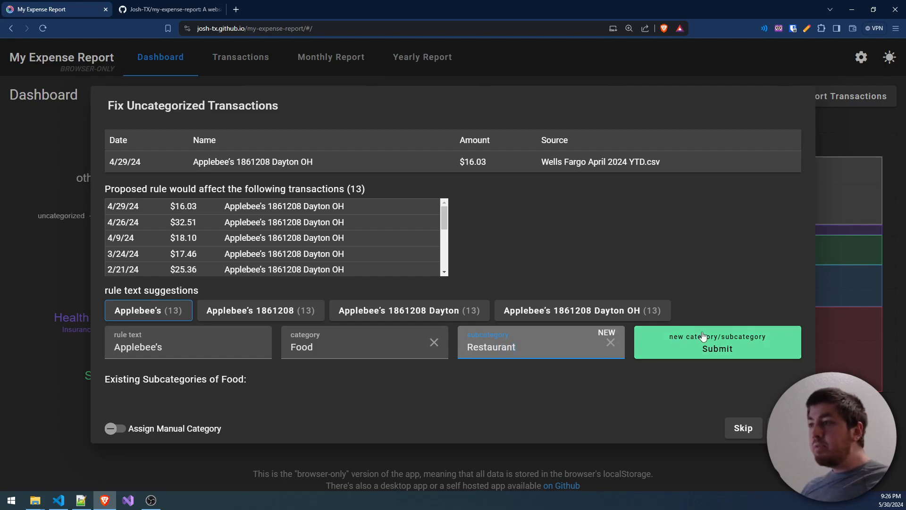
{"action": "left_click", "coordinate": [731, 341]}
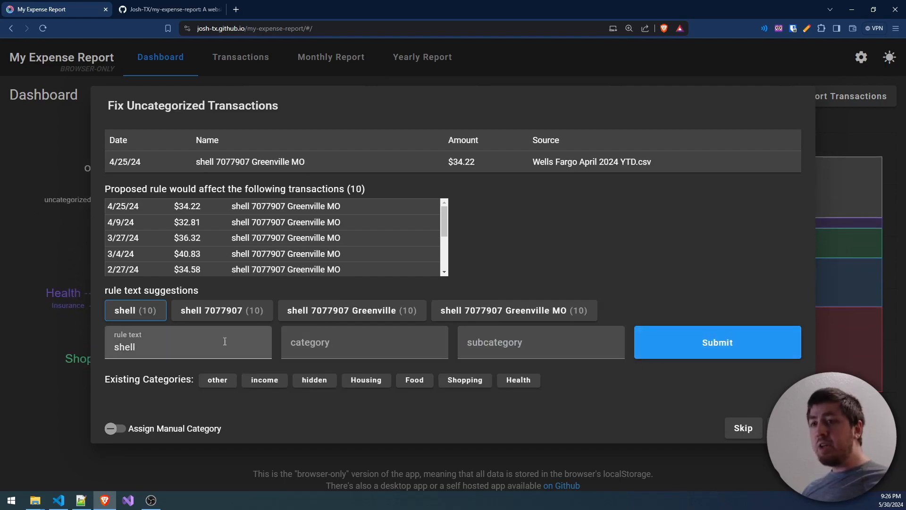
Step: Categorize the transactions matching rule text shell with the new category Car and subcategory Gas, and submit the rule
{"action": "left_click", "coordinate": [106, 343]}
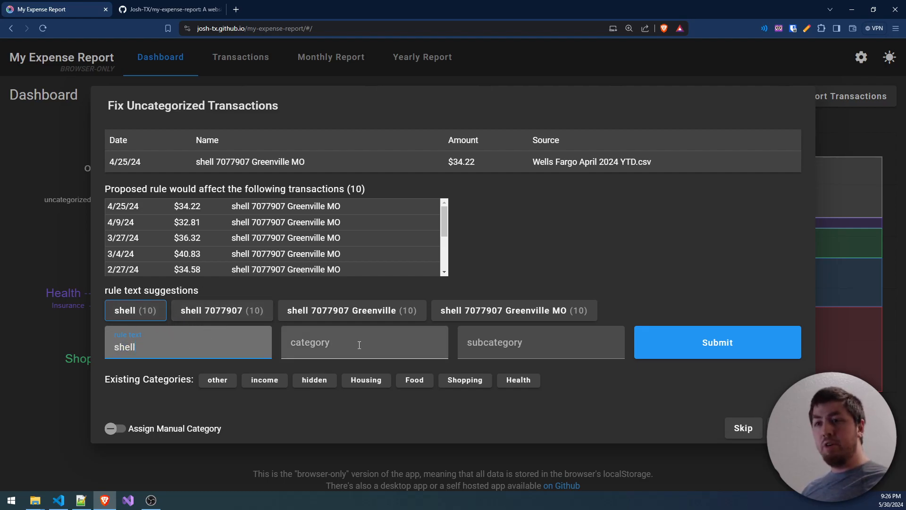
{"action": "left_click", "coordinate": [222, 311]}
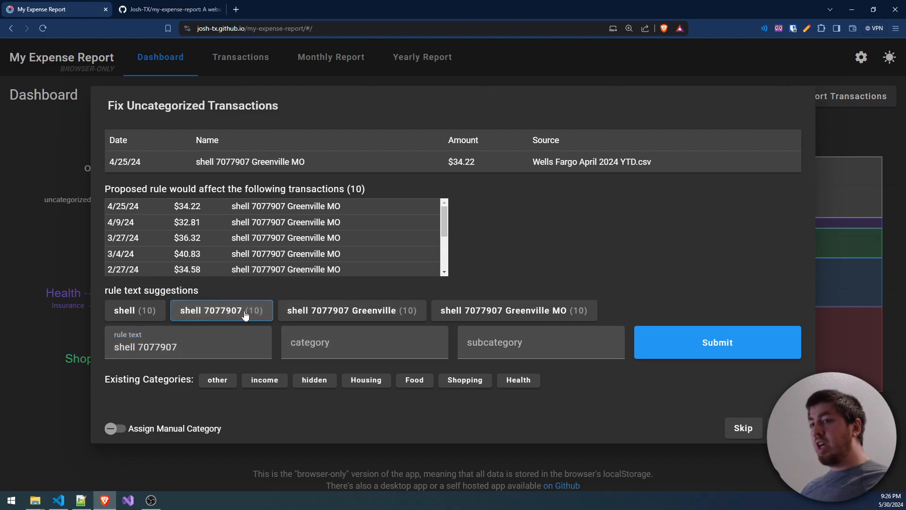
{"action": "left_click", "coordinate": [142, 310]}
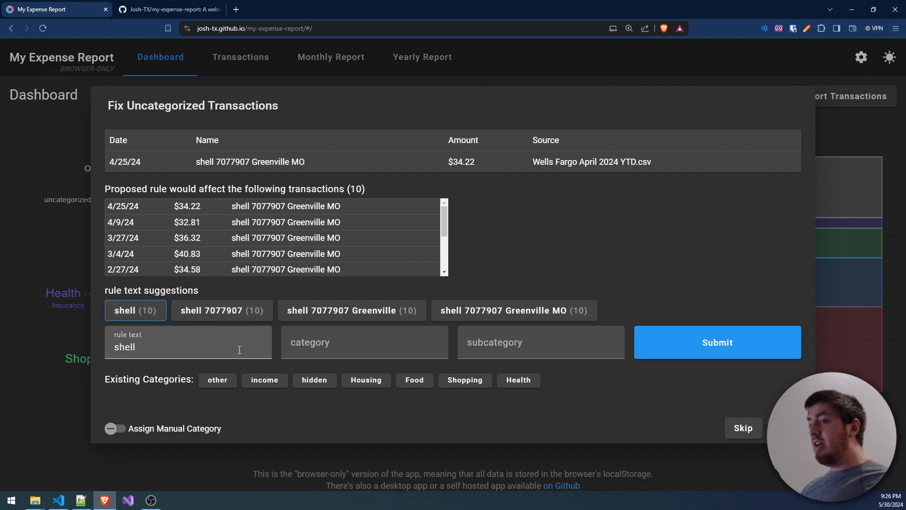
{"action": "left_click", "coordinate": [359, 337]}
{"action": "type", "text": "Car"}
{"action": "left_click", "coordinate": [461, 332]}
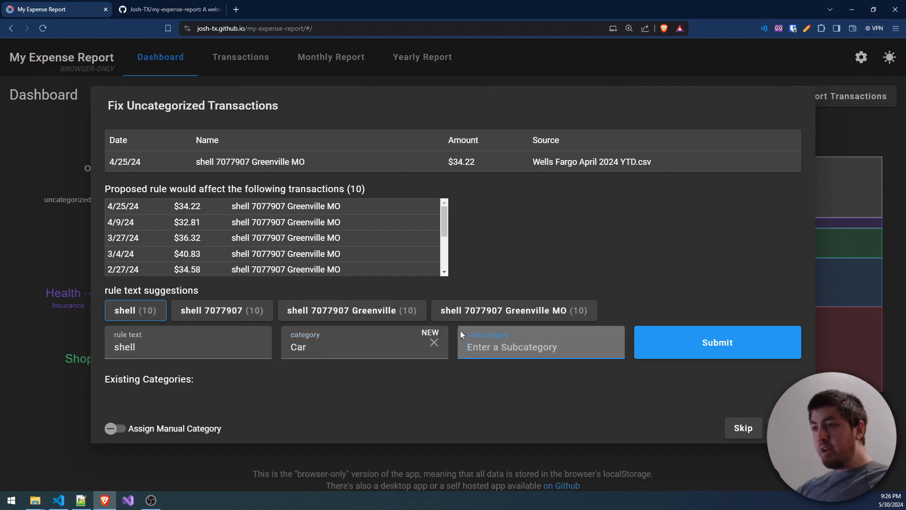
{"action": "type", "text": "Gas"}
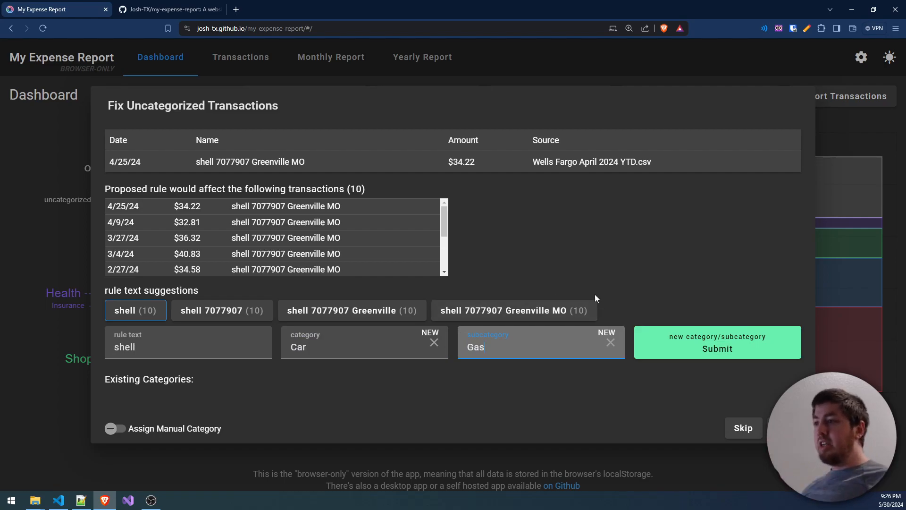
{"action": "left_click", "coordinate": [647, 344]}
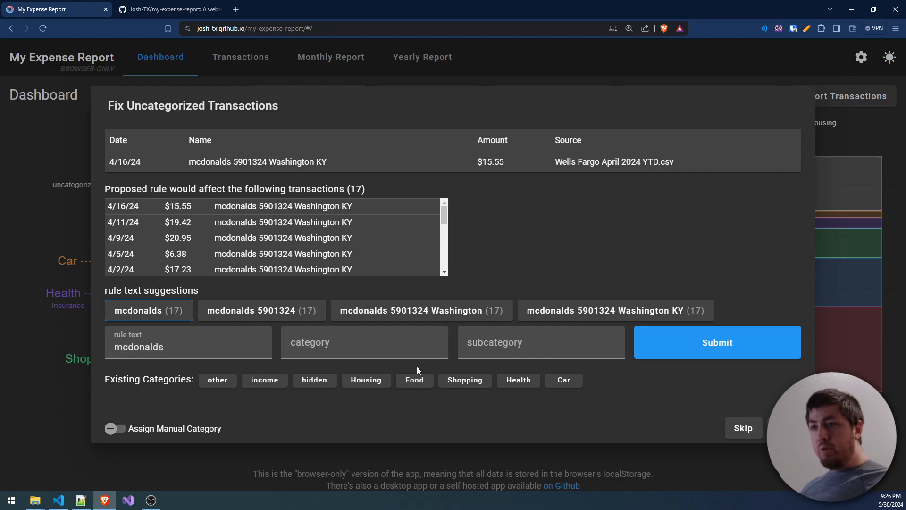
Step: Submit the mcdonalds rule with the existing category Food and subcategory Restaurant
{"action": "left_click", "coordinate": [419, 383]}
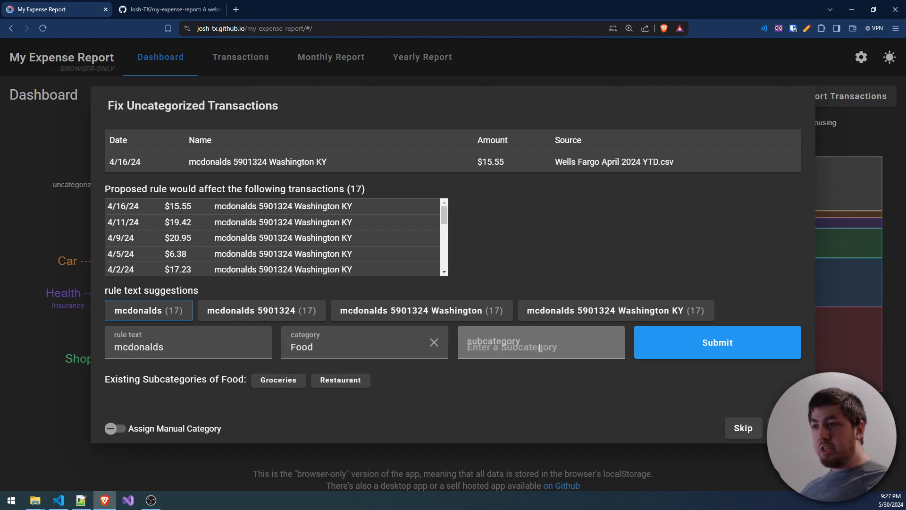
{"action": "left_click", "coordinate": [469, 357]}
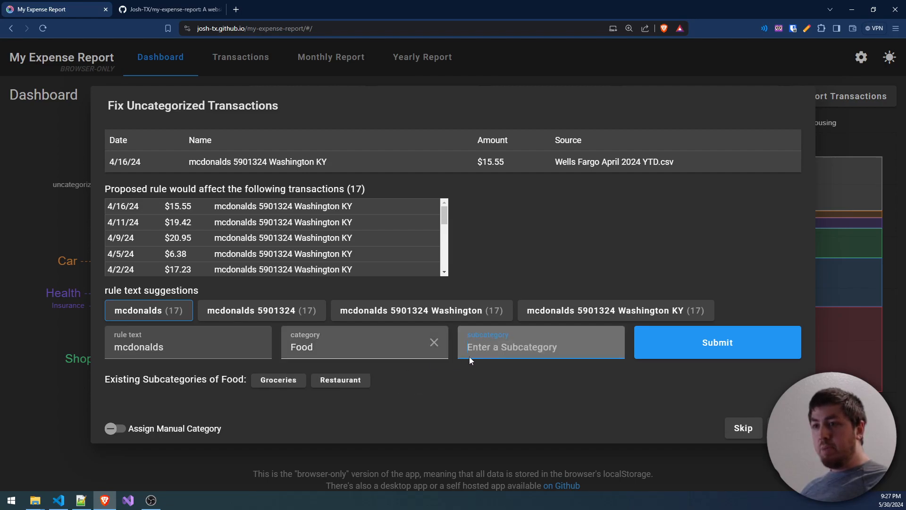
{"action": "left_click", "coordinate": [339, 380]}
{"action": "left_click", "coordinate": [643, 348]}
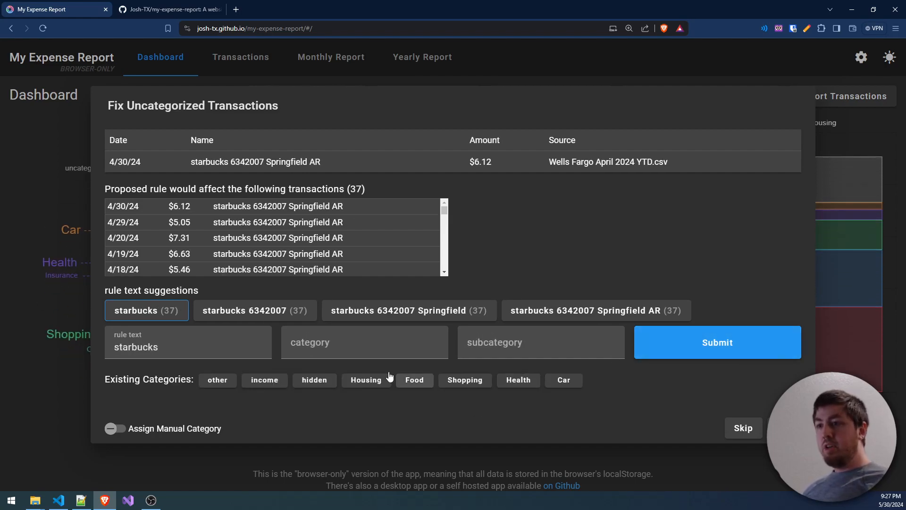
Step: Submit the starbucks rule with the existing category Food and the new subcategory Coffee
{"action": "left_click", "coordinate": [422, 389]}
{"action": "left_click", "coordinate": [516, 343]}
{"action": "type", "text": "Coffee"}
{"action": "key", "text": "Return"}
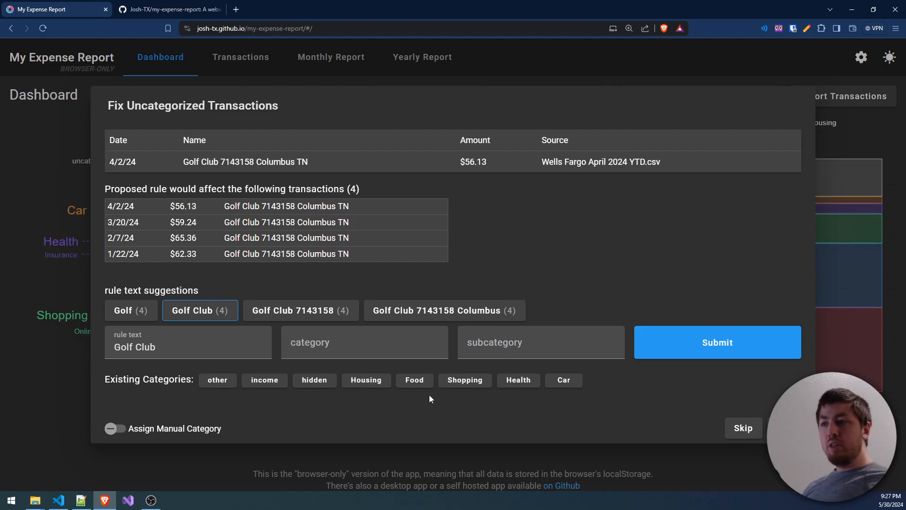
Step: Categorize the Golf Club transactions with the new category Fun and subcategory Event, and submit the rule
{"action": "type", "text": "Fun"}
{"action": "key", "text": "Tab"}
{"action": "type", "text": "Even"}
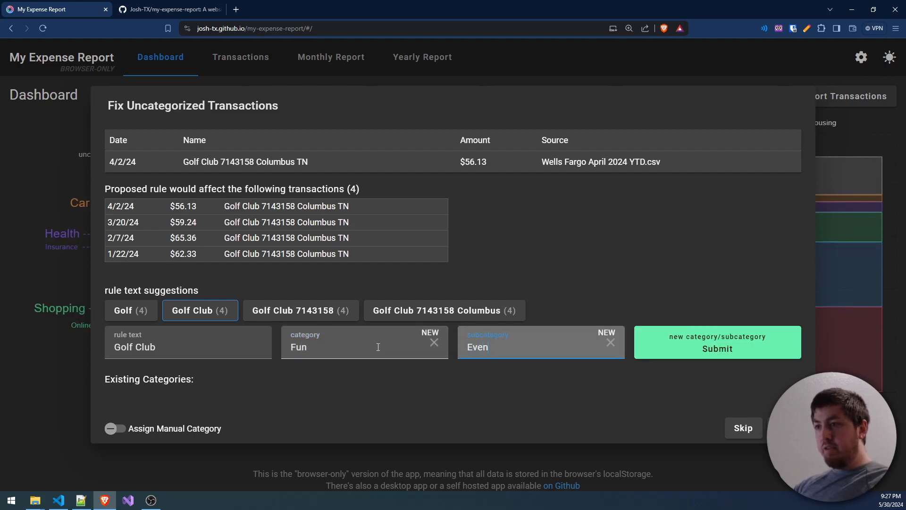
{"action": "type", "text": "t"}
{"action": "key", "text": "Return"}
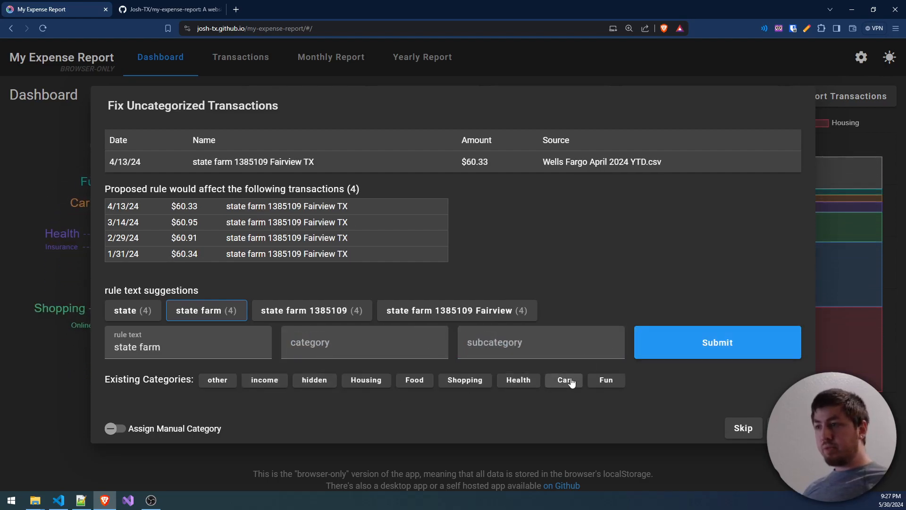
Step: Submit the state farm rule with the existing category Car and the new subcategory Insurance
{"action": "left_click", "coordinate": [565, 380]}
{"action": "left_click", "coordinate": [502, 356]}
{"action": "type", "text": "Insura"}
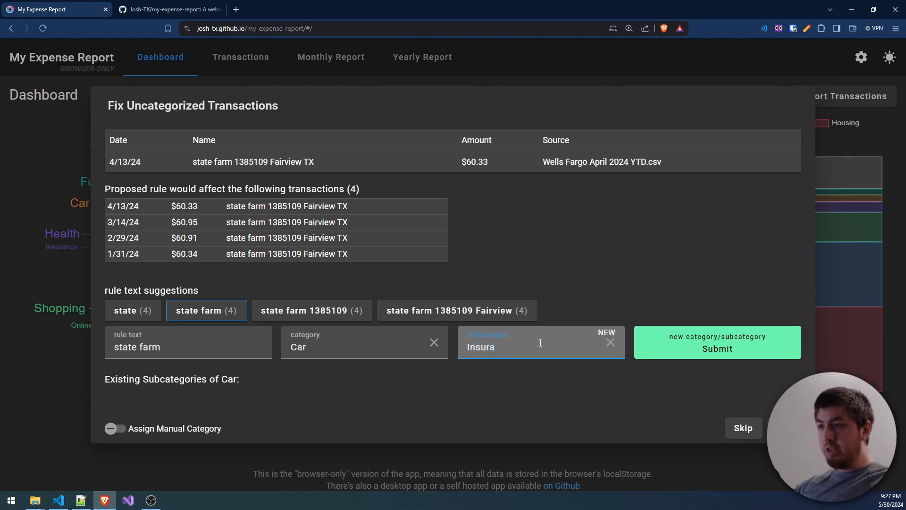
{"action": "type", "text": "nce"}
{"action": "key", "text": "Return"}
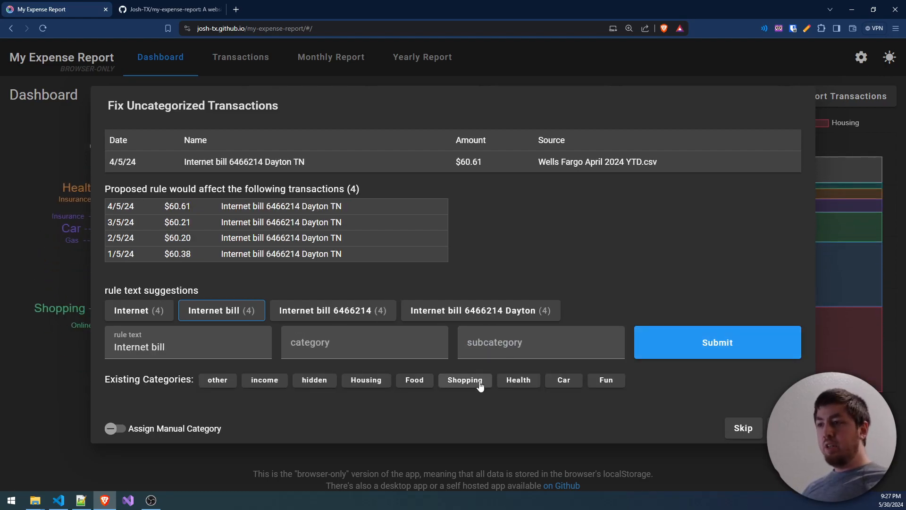
Step: Submit the Internet bill rule with the existing category Housing and subcategory Utility
{"action": "left_click", "coordinate": [369, 386]}
{"action": "left_click", "coordinate": [330, 379]}
{"action": "left_click", "coordinate": [718, 344]}
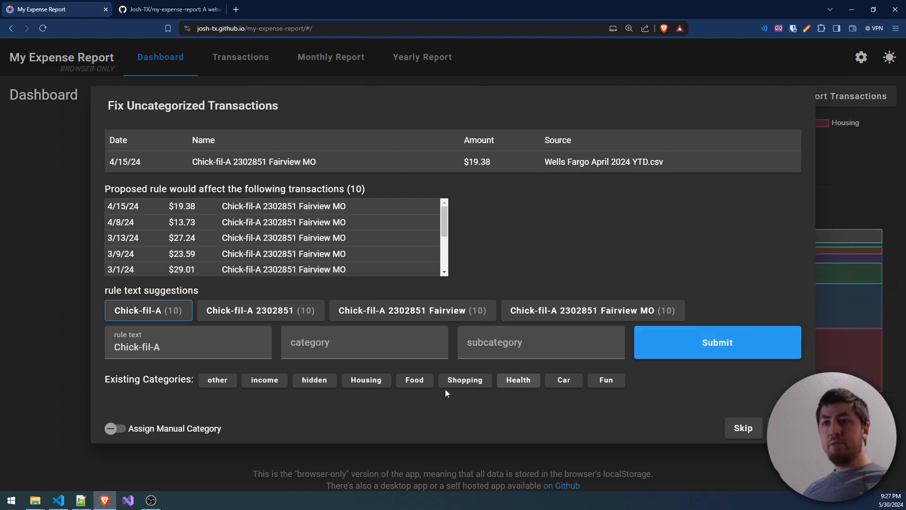
Step: Submit the Chick-fil-A rule with the existing category Food and subcategory Restaurant
{"action": "left_click", "coordinate": [414, 380]}
{"action": "left_click", "coordinate": [341, 381]}
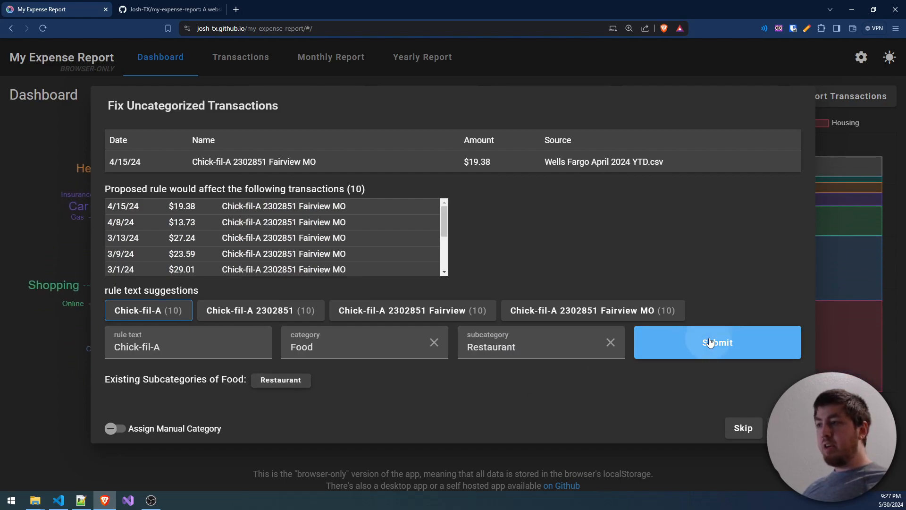
{"action": "left_click", "coordinate": [661, 344]}
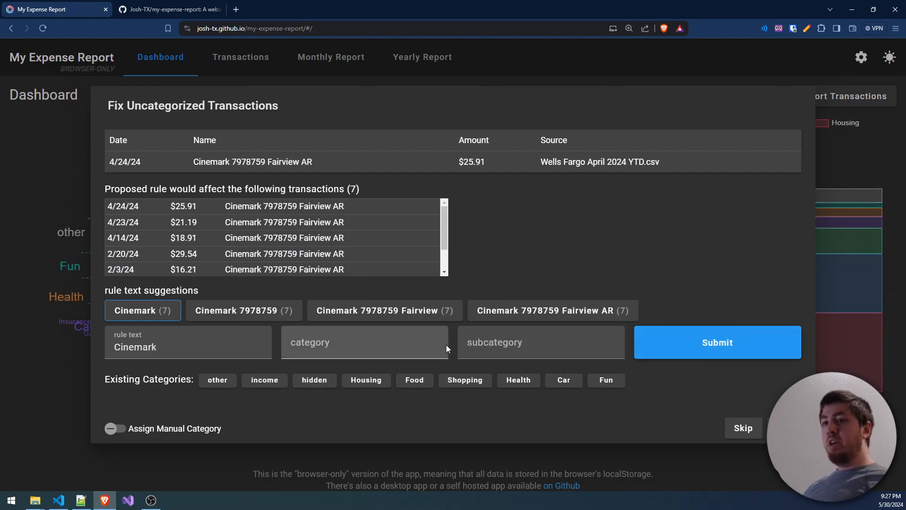
Step: Submit the Cinemark and Main Event rules, each with the existing category Fun and subcategory Event
{"action": "left_click", "coordinate": [606, 380]}
{"action": "left_click", "coordinate": [273, 380]}
{"action": "left_click", "coordinate": [689, 343]}
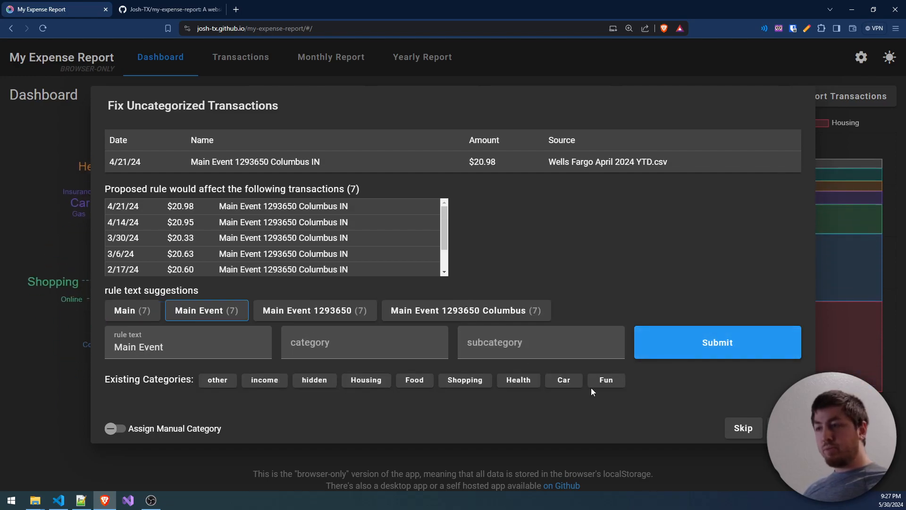
{"action": "left_click", "coordinate": [604, 380]}
{"action": "left_click", "coordinate": [265, 380]}
{"action": "left_click", "coordinate": [711, 342]}
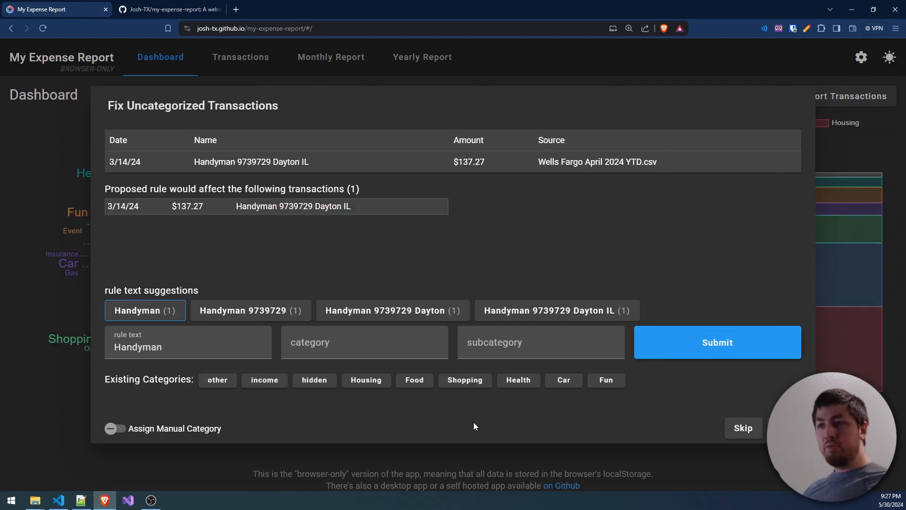
Step: Submit the Handyman rule with the existing category Housing and the new subcategory Misc
{"action": "left_click", "coordinate": [373, 384]}
{"action": "left_click", "coordinate": [521, 349]}
{"action": "type", "text": "M"}
{"action": "key", "text": "BackSpace"}
{"action": "type", "text": "Misc"}
{"action": "left_click", "coordinate": [738, 348]}
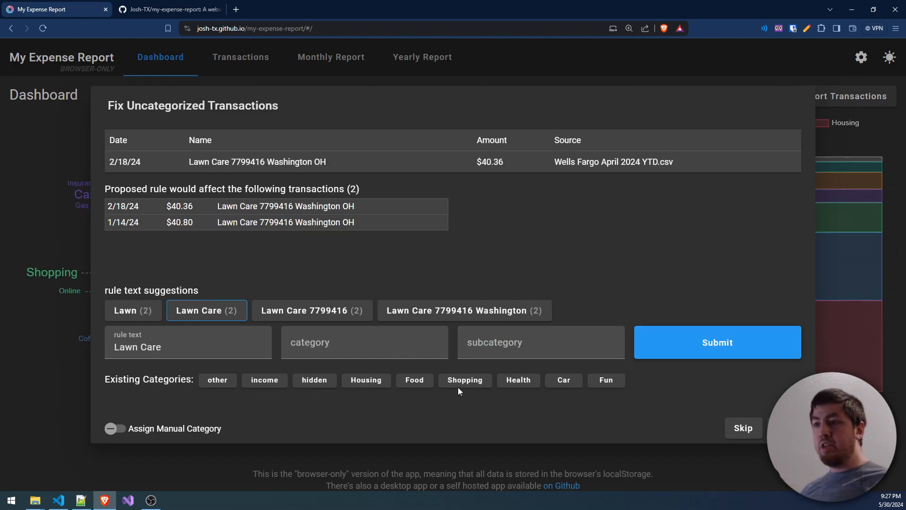
Step: Submit the Lawn Care rule with the existing category Housing and subcategory Misc
{"action": "left_click", "coordinate": [373, 383]}
{"action": "left_click", "coordinate": [370, 380]}
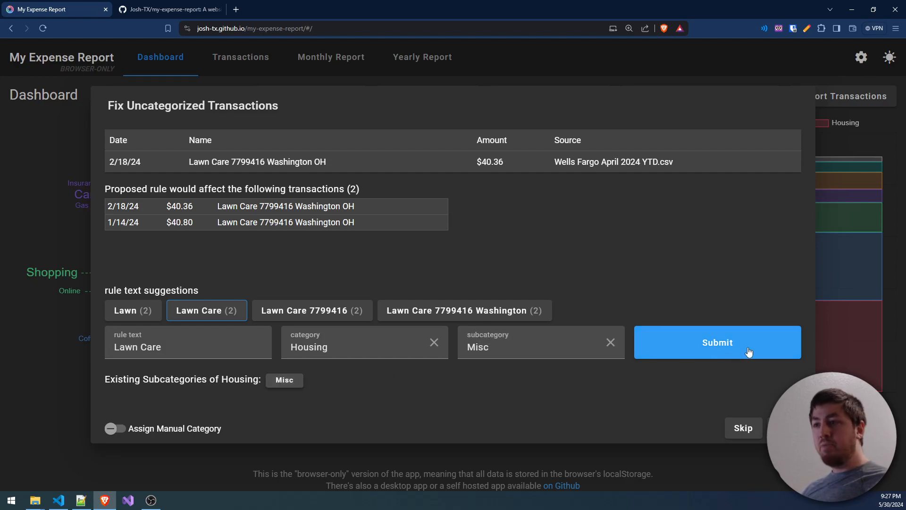
{"action": "left_click", "coordinate": [713, 347]}
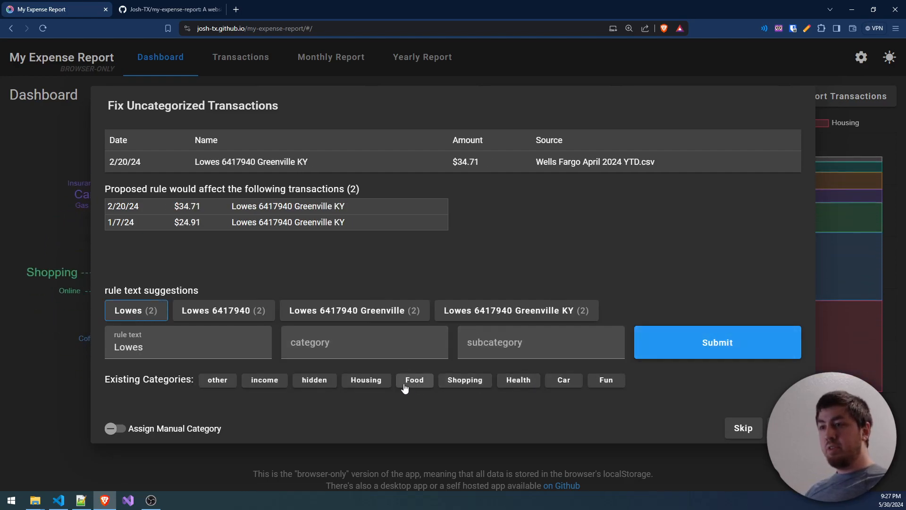
Step: Submit the Lowes rule with the existing category Shopping and the new subcategory Misc
{"action": "left_click", "coordinate": [465, 380]}
{"action": "left_click", "coordinate": [520, 342]}
{"action": "type", "text": "S"}
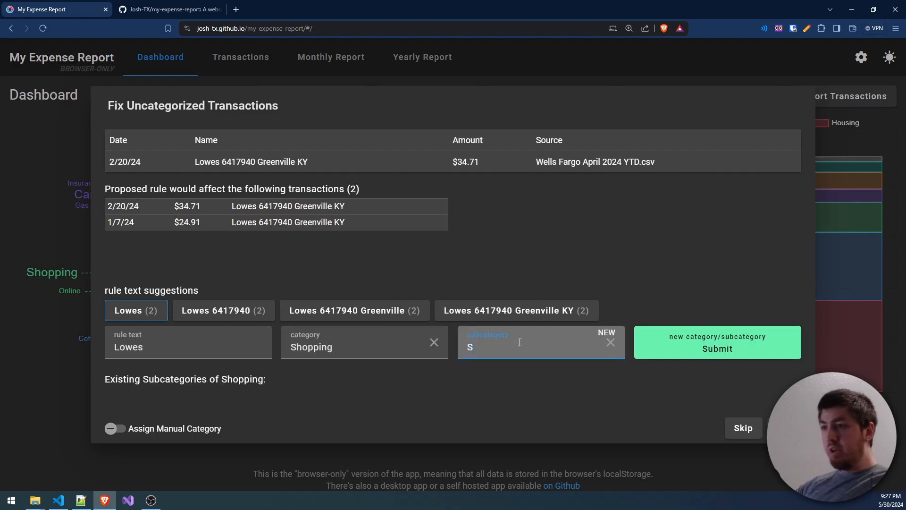
{"action": "key", "text": "BackSpace"}
{"action": "type", "text": "Misc"}
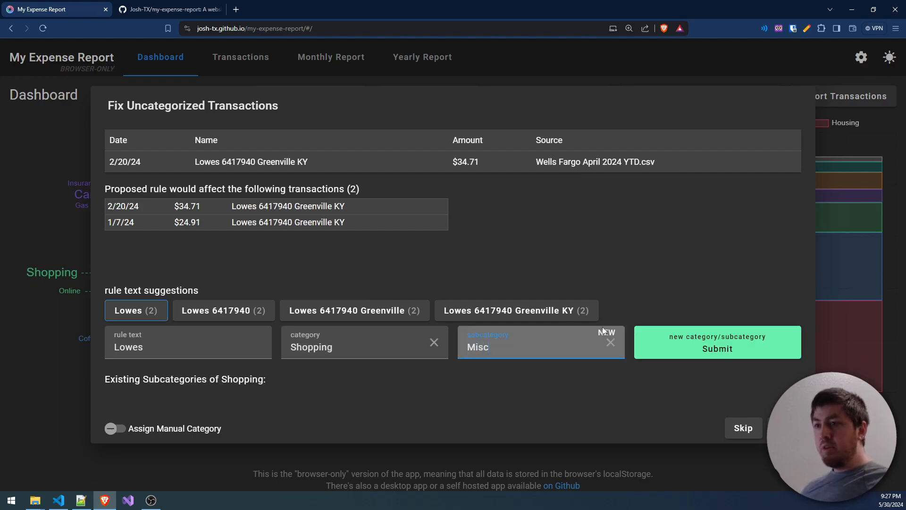
{"action": "left_click", "coordinate": [716, 349]}
Step: Submit the proposed rule for the next uncategorized transaction with the existing category Shopping and subcategory Misc
{"action": "left_click", "coordinate": [465, 380]}
{"action": "left_click", "coordinate": [335, 380]}
{"action": "left_click", "coordinate": [713, 351]}
Step: Submit the primary care rule with the existing category Health and the new subcategory Misc
{"action": "left_click", "coordinate": [518, 380]}
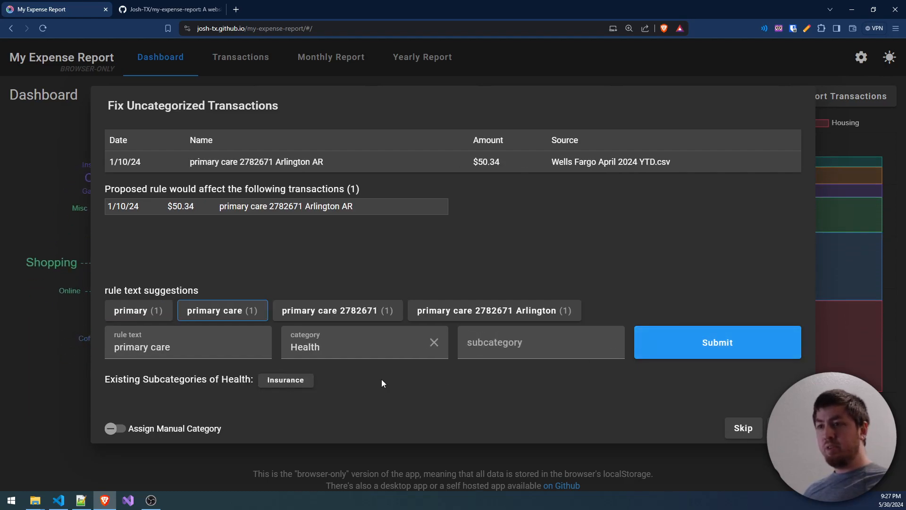
{"action": "left_click", "coordinate": [499, 342]}
{"action": "type", "text": "Misc"}
{"action": "left_click", "coordinate": [647, 343]}
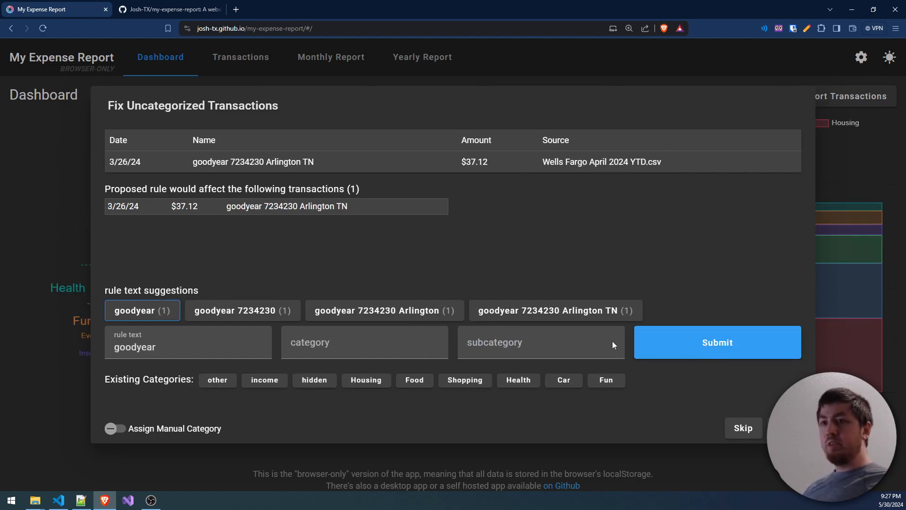
Step: Submit the goodyear rule with the existing category Car and new subcategory Misc, and close the uncategorized transactions dialog
{"action": "left_click", "coordinate": [564, 381]}
{"action": "left_click", "coordinate": [509, 341]}
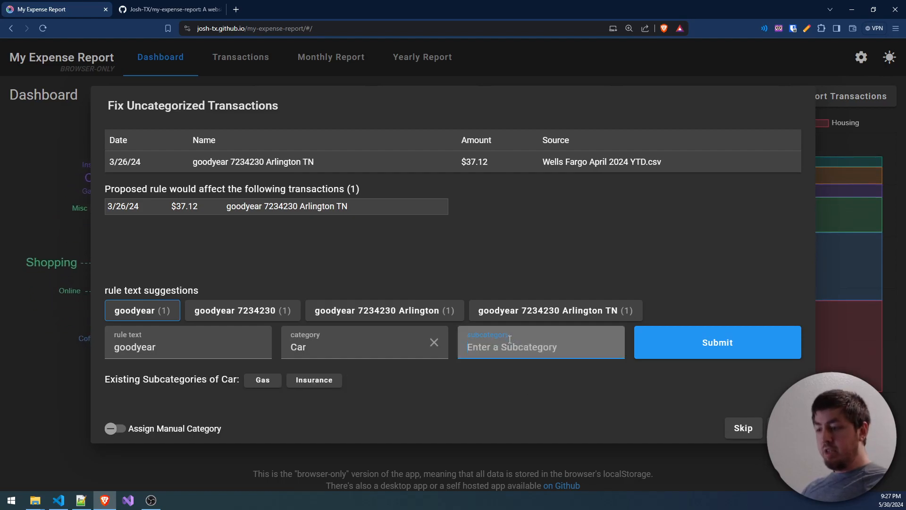
{"action": "type", "text": "Misc"}
{"action": "key", "text": "Return"}
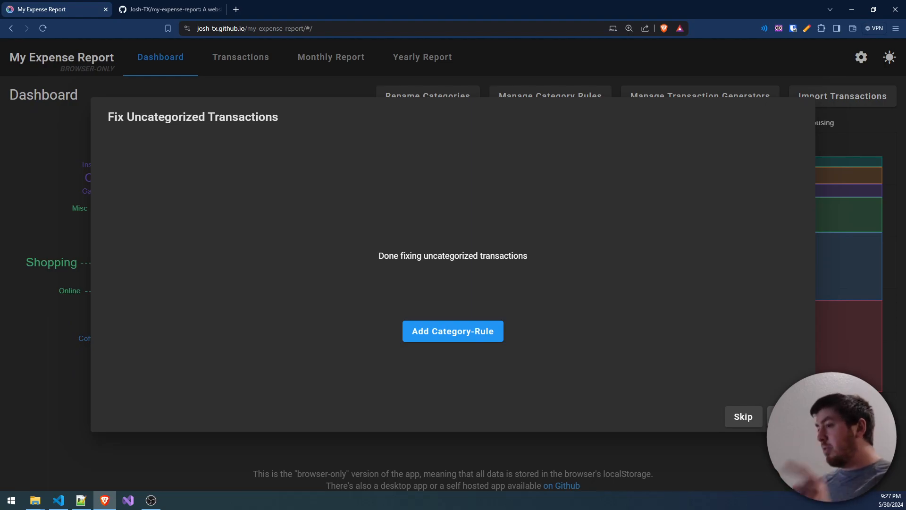
{"action": "left_click", "coordinate": [786, 417]}
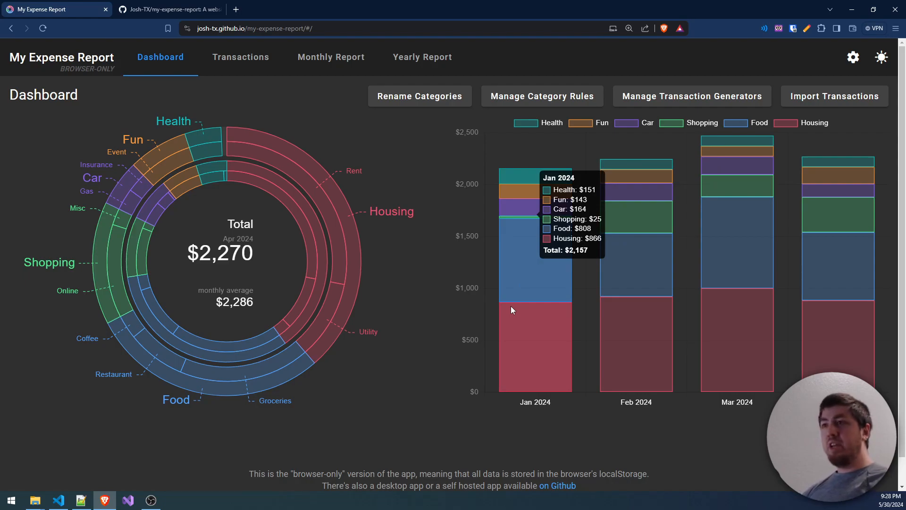
Step: Load Wells Fargo May 2024 YTD.csv from the sample data folder as a new transaction import and begin the import
{"action": "left_click", "coordinate": [843, 99]}
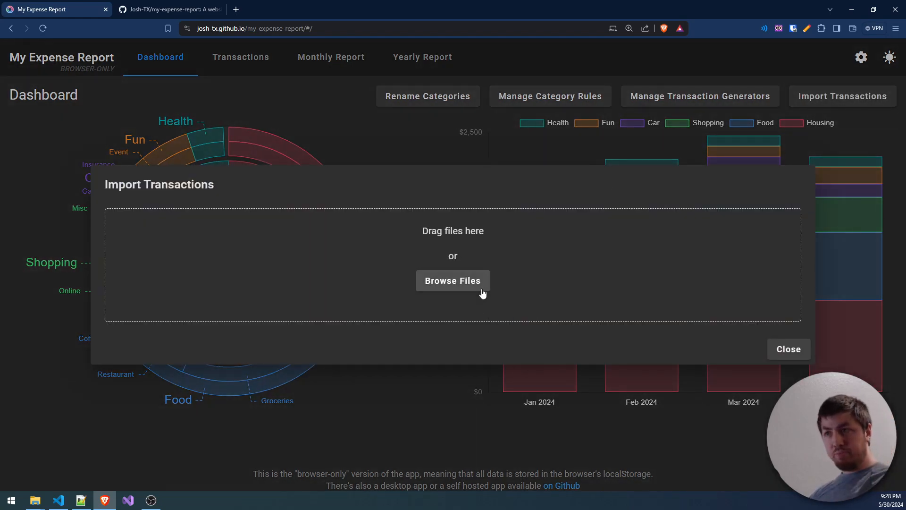
{"action": "left_click", "coordinate": [455, 280]}
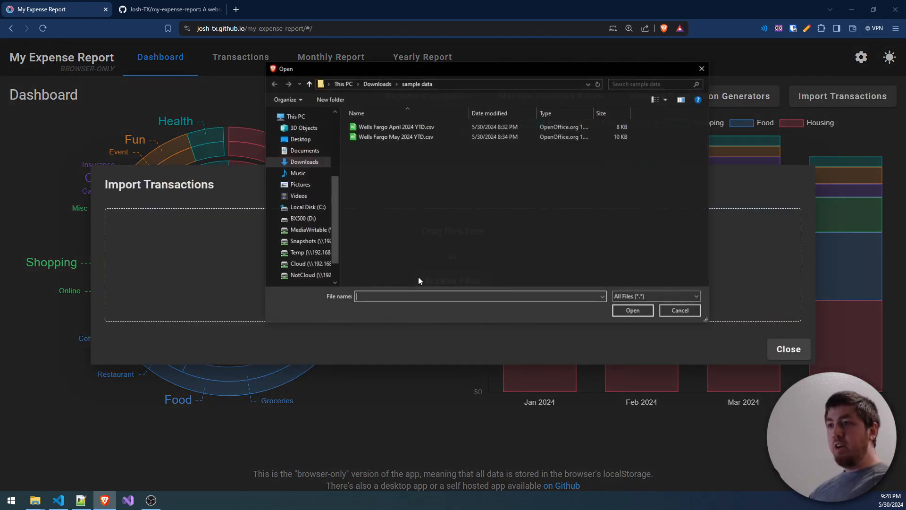
{"action": "left_click", "coordinate": [443, 137]}
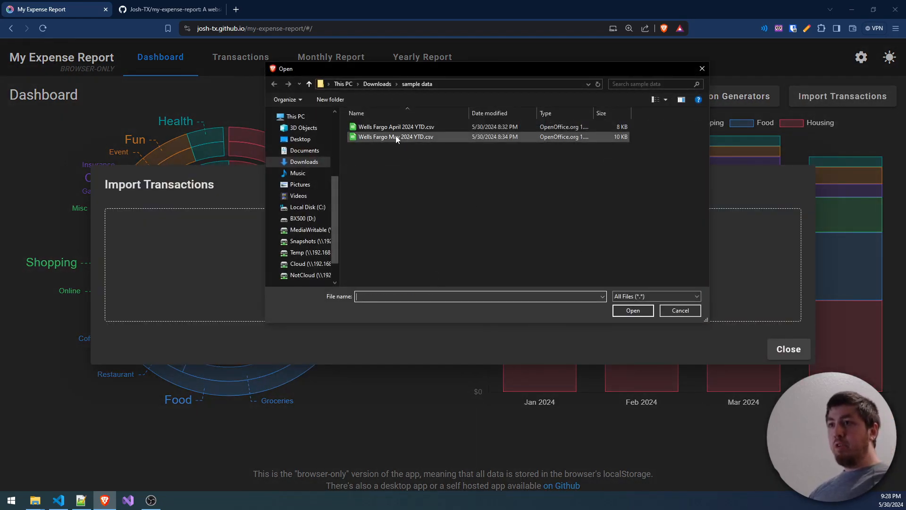
{"action": "left_click", "coordinate": [636, 311]}
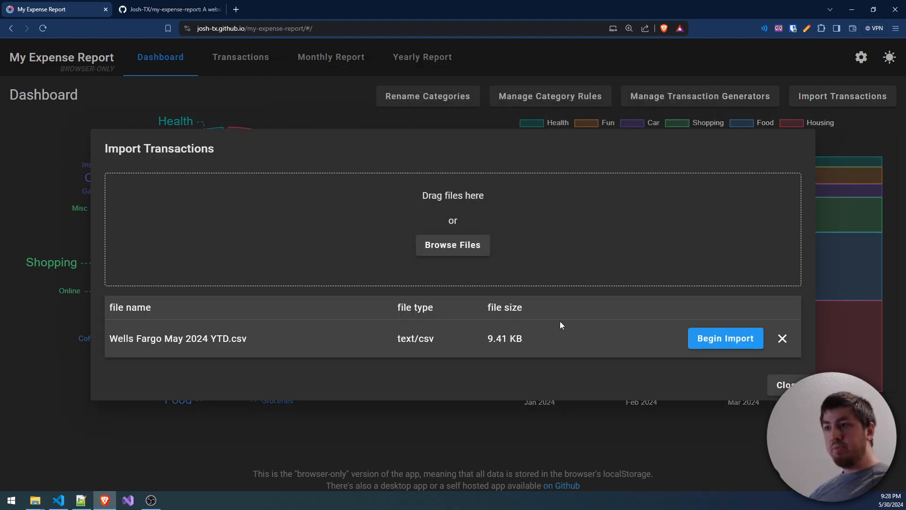
{"action": "left_click", "coordinate": [730, 339]}
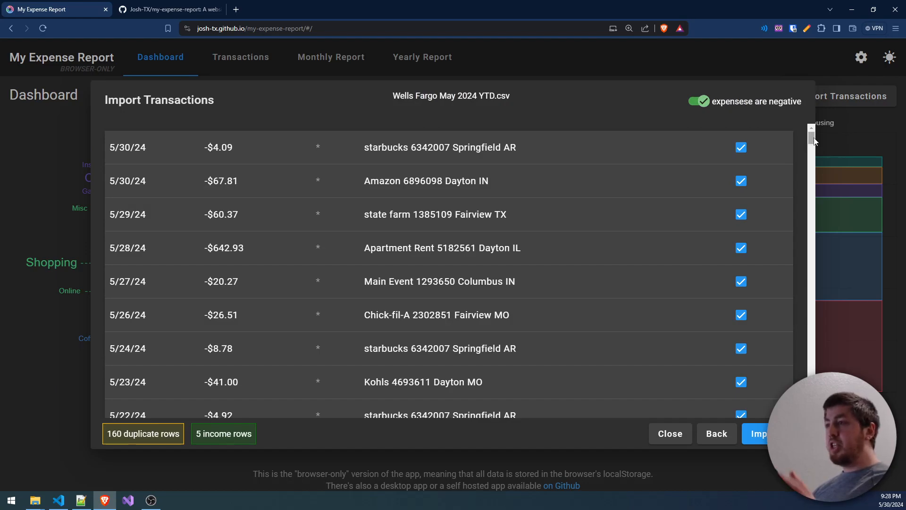
Step: Review the duplicate and income rows, and import the May file's selected transactions with the flagged duplicates left unselected
{"action": "left_click_drag", "start_coordinate": [809, 137], "coordinate": [814, 178]}
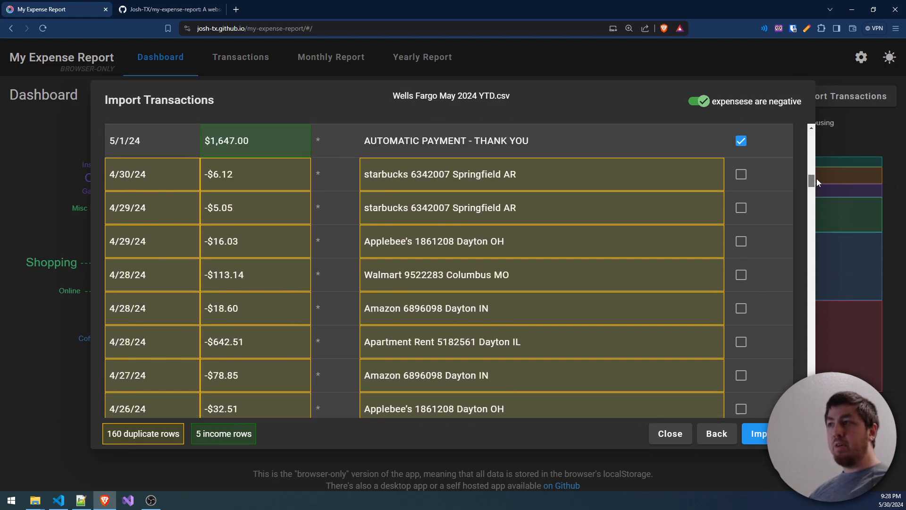
{"action": "left_click_drag", "start_coordinate": [533, 187], "coordinate": [116, 185]}
{"action": "left_click", "coordinate": [496, 187]}
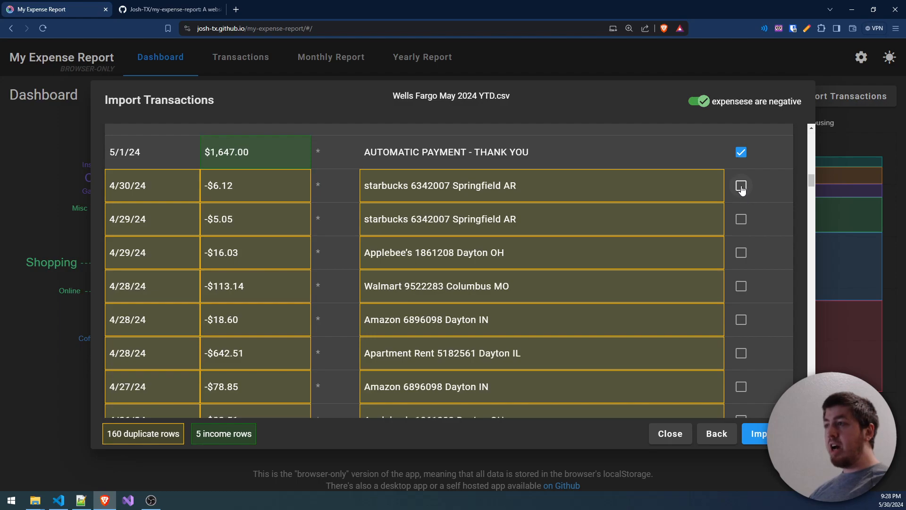
{"action": "left_click_drag", "start_coordinate": [812, 180], "coordinate": [812, 359]}
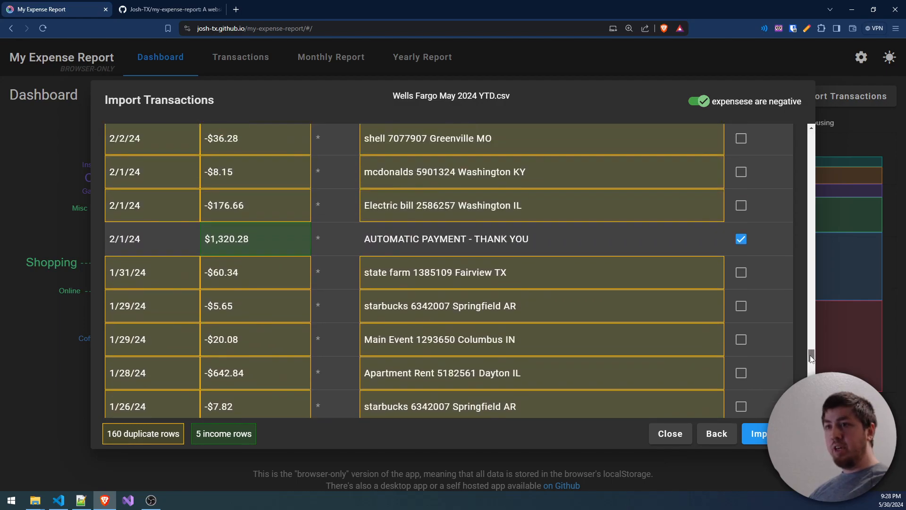
{"action": "left_click_drag", "start_coordinate": [533, 237], "coordinate": [377, 236]}
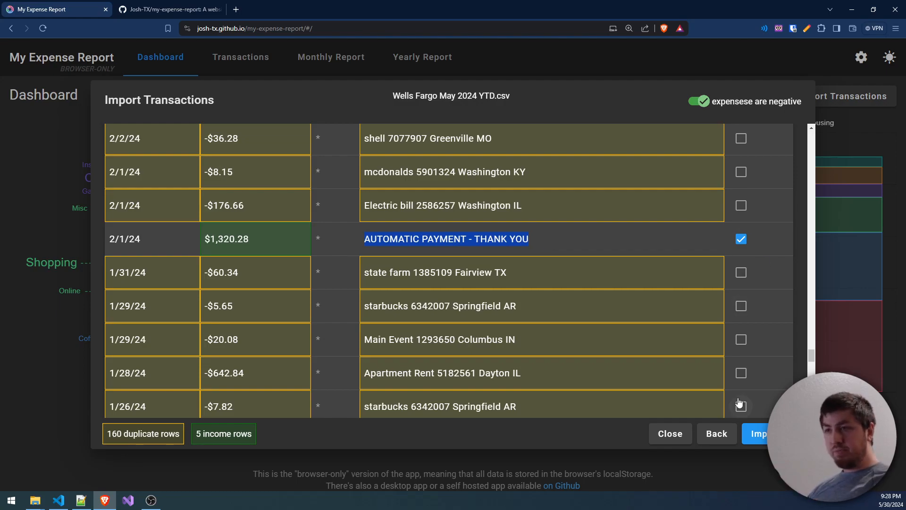
{"action": "left_click_drag", "start_coordinate": [812, 355], "coordinate": [812, 296]}
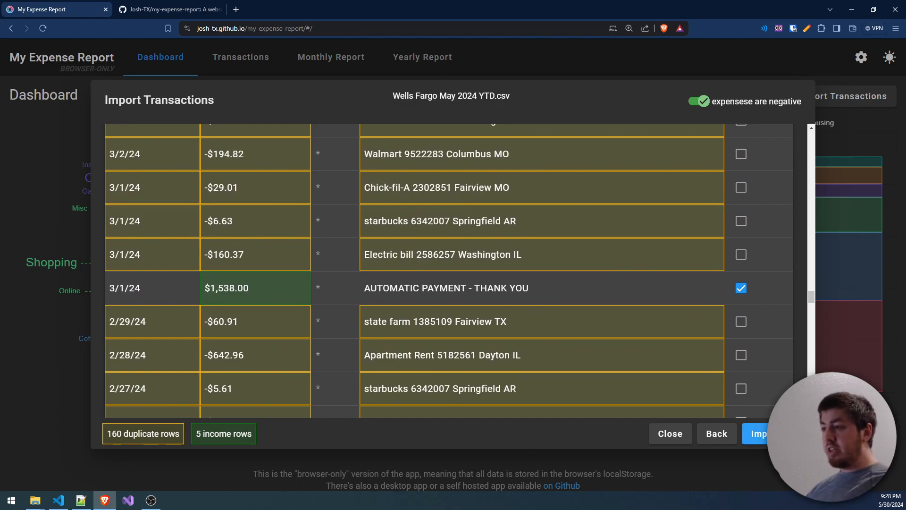
{"action": "left_click", "coordinate": [757, 433]}
{"action": "left_click", "coordinate": [789, 384]}
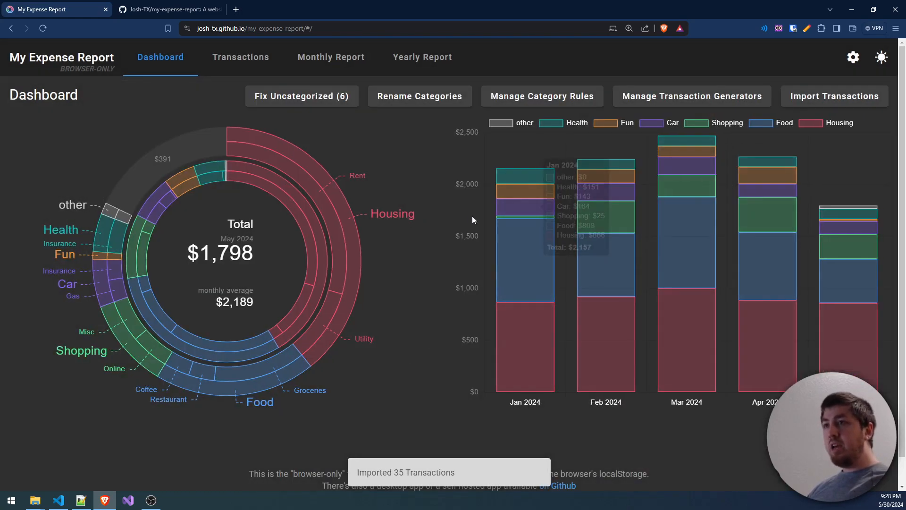
Step: Filter the transactions list by the text Automatic
{"action": "left_click", "coordinate": [259, 57]}
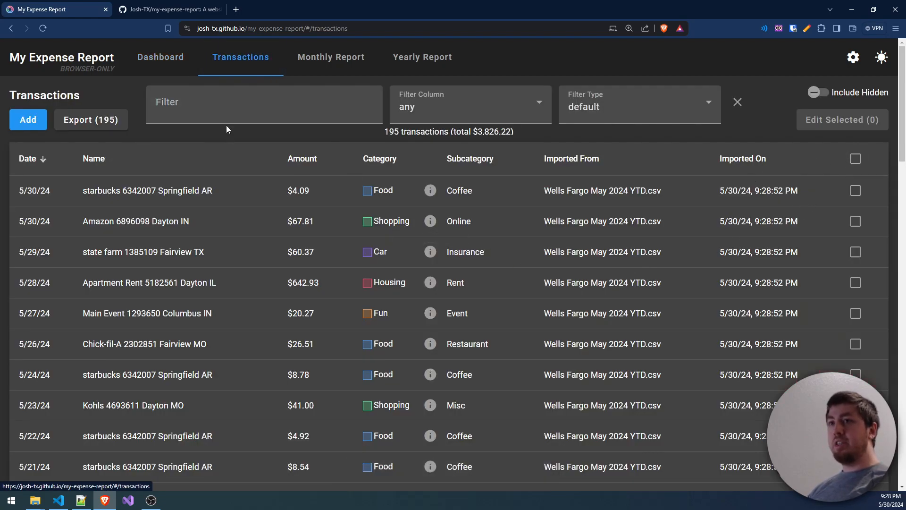
{"action": "left_click", "coordinate": [240, 109]}
{"action": "type", "text": "Autop"}
{"action": "key", "text": "BackSpace"}
{"action": "type", "text": "matic"}
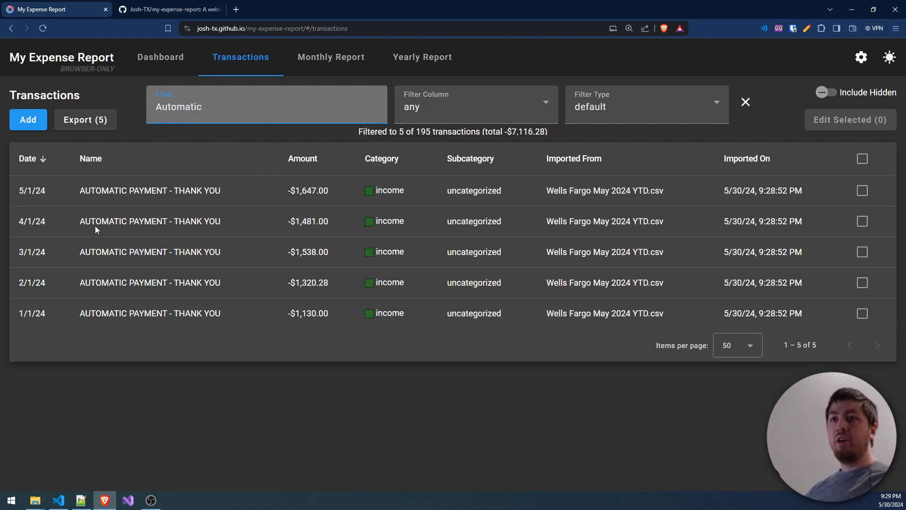
Step: Examine the Hide Transactions option for all filtered automatic payments, and close the edit without submitting and clear the selection
{"action": "left_click_drag", "start_coordinate": [96, 230], "coordinate": [844, 310]}
{"action": "left_click", "coordinate": [862, 159]}
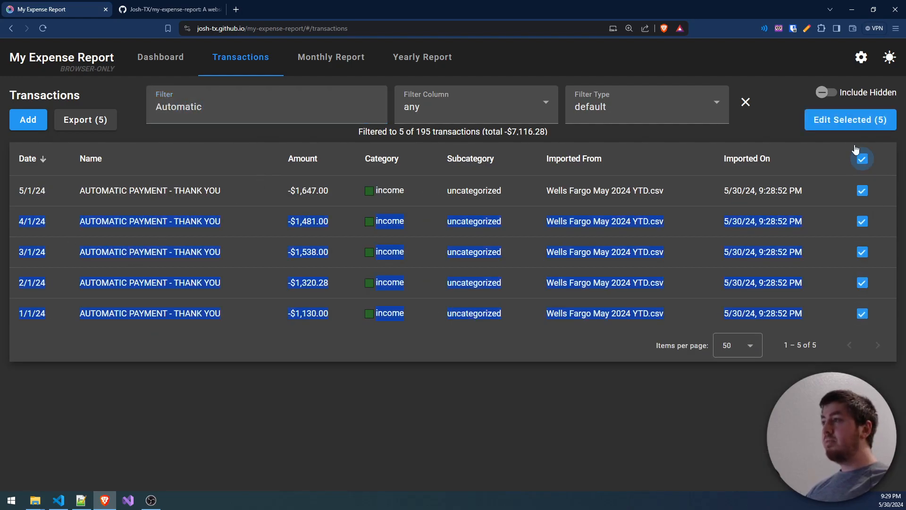
{"action": "left_click", "coordinate": [845, 120]}
{"action": "left_click", "coordinate": [439, 319]}
{"action": "left_click", "coordinate": [370, 305]}
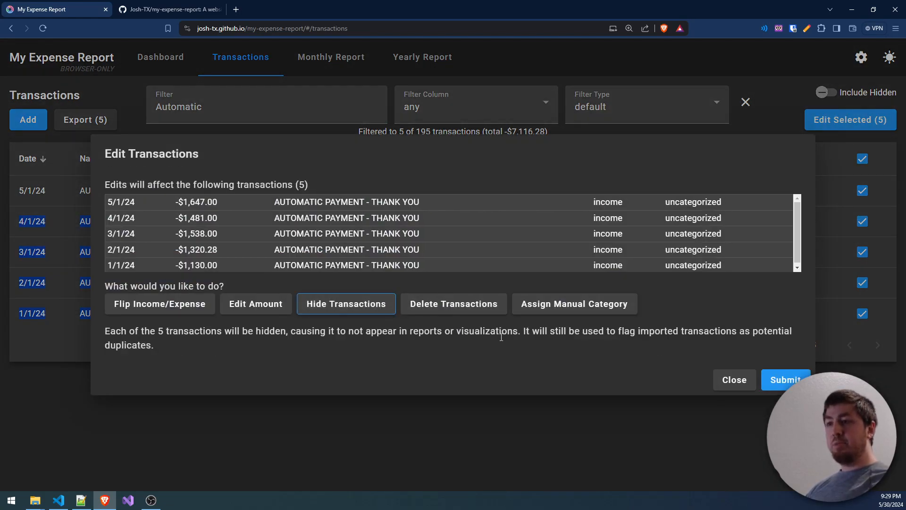
{"action": "left_click_drag", "start_coordinate": [523, 331], "coordinate": [721, 344]}
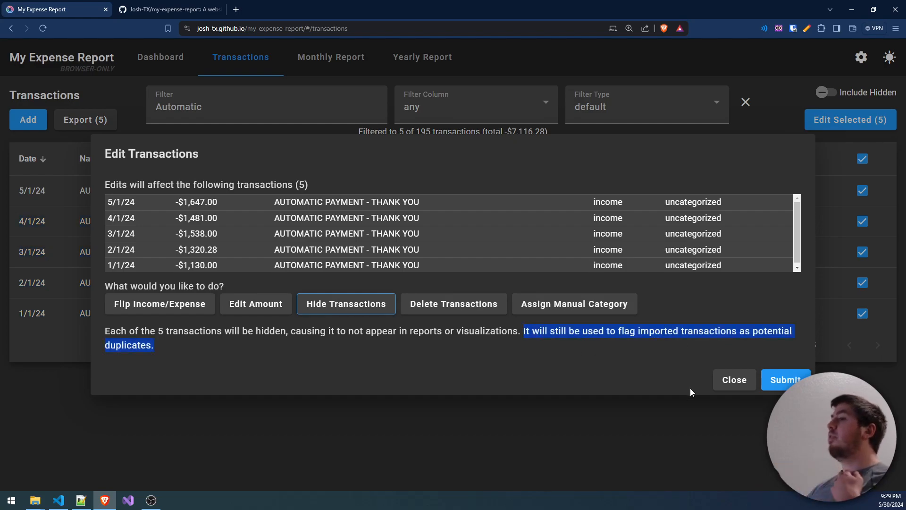
{"action": "left_click", "coordinate": [735, 380]}
{"action": "left_click", "coordinate": [862, 159]}
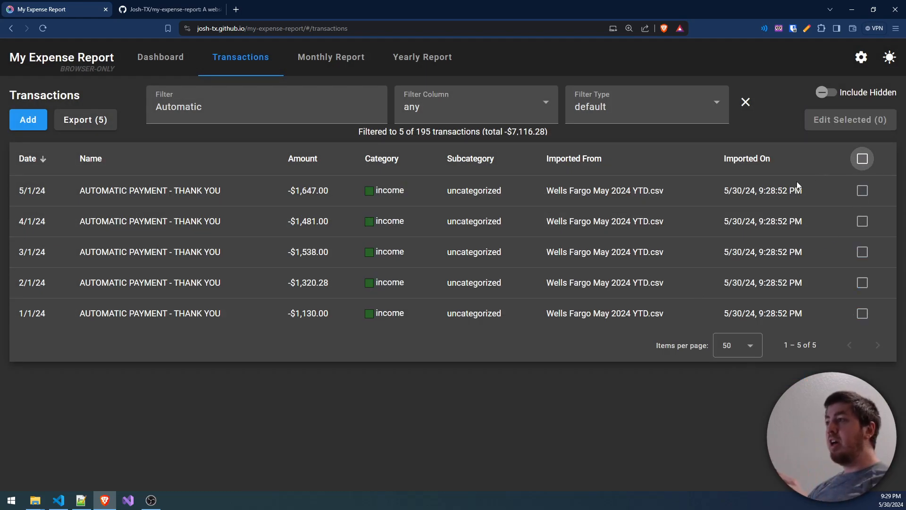
Step: Submit a rule for the uncategorized automatic payments with the text AUTOMATIC PAYMENT, category hidden and subcategory hidden
{"action": "left_click", "coordinate": [166, 62]}
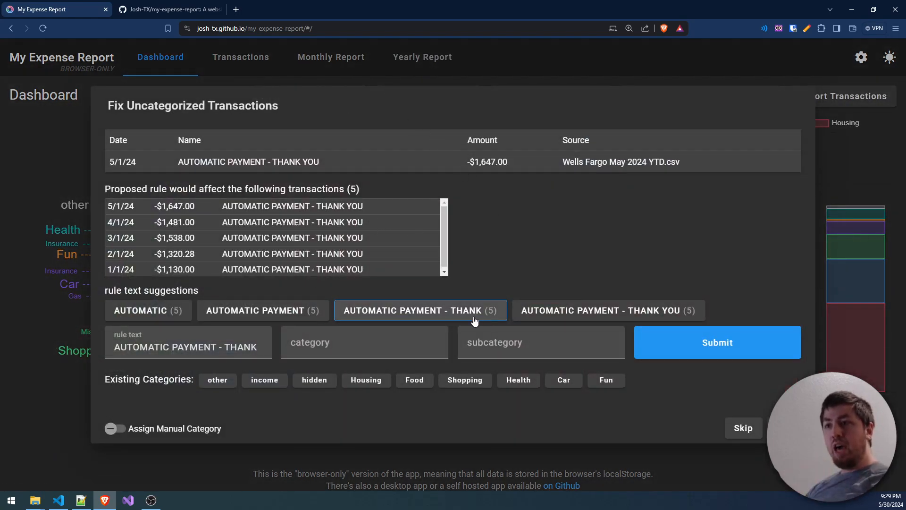
{"action": "left_click_drag", "start_coordinate": [217, 347], "coordinate": [311, 347]}
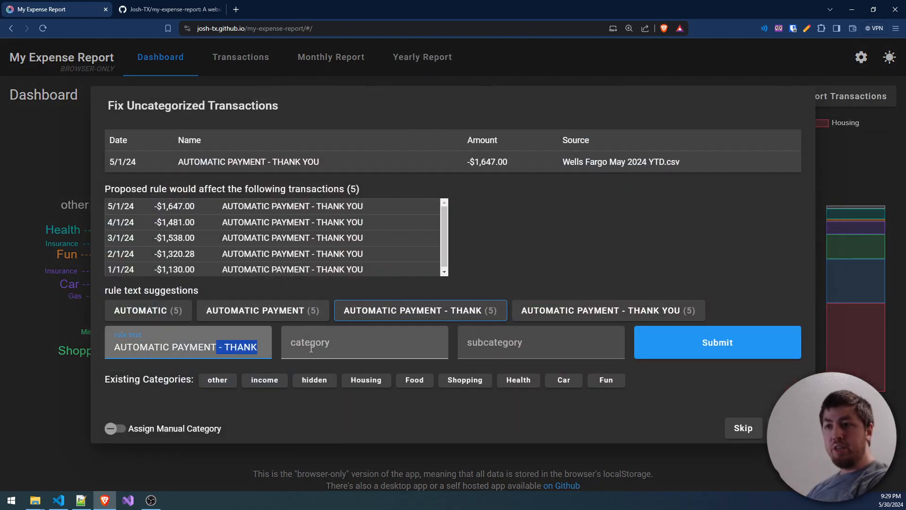
{"action": "key", "text": "BackSpace"}
{"action": "left_click", "coordinate": [311, 349]}
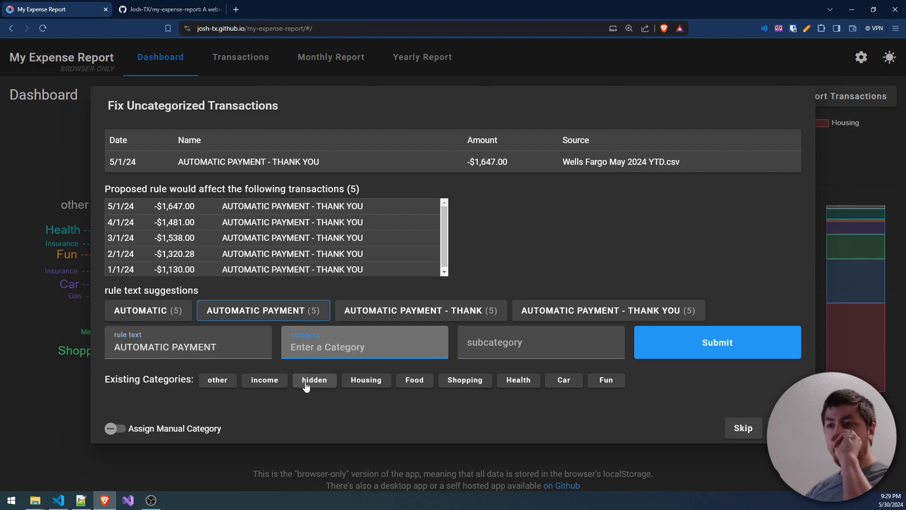
{"action": "left_click", "coordinate": [314, 382]}
{"action": "left_click", "coordinate": [491, 344]}
{"action": "left_click", "coordinate": [281, 380]}
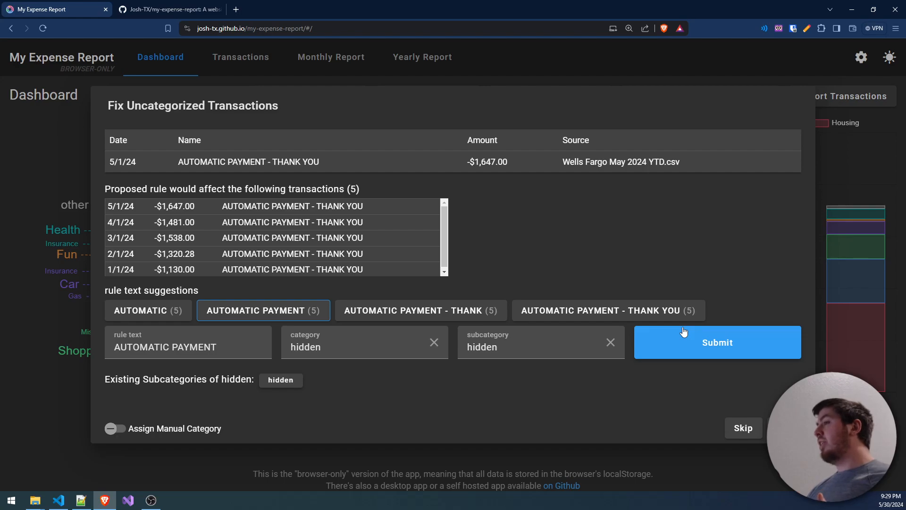
{"action": "left_click", "coordinate": [738, 344]}
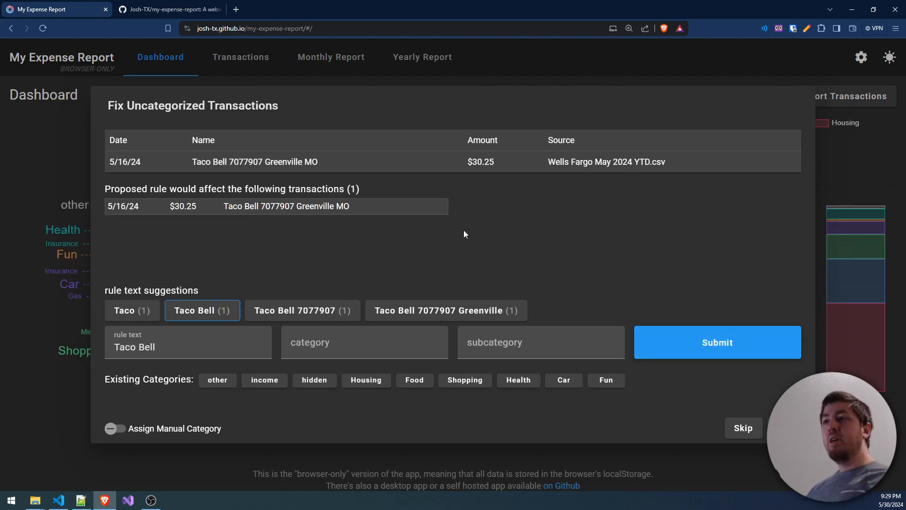
Step: Skip and reopen the remaining uncategorized transaction, and submit its Taco Bell rule with category Food and subcategory Restaurant
{"action": "left_click", "coordinate": [744, 428]}
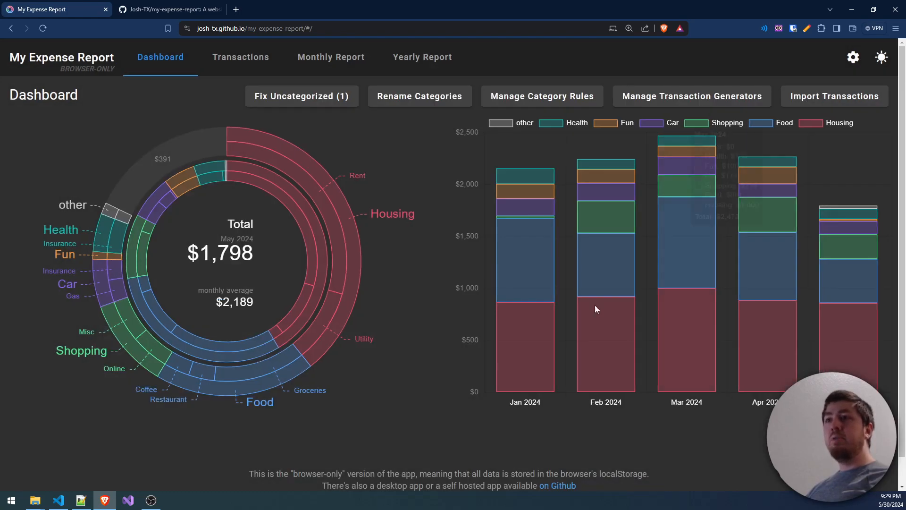
{"action": "left_click", "coordinate": [310, 99]}
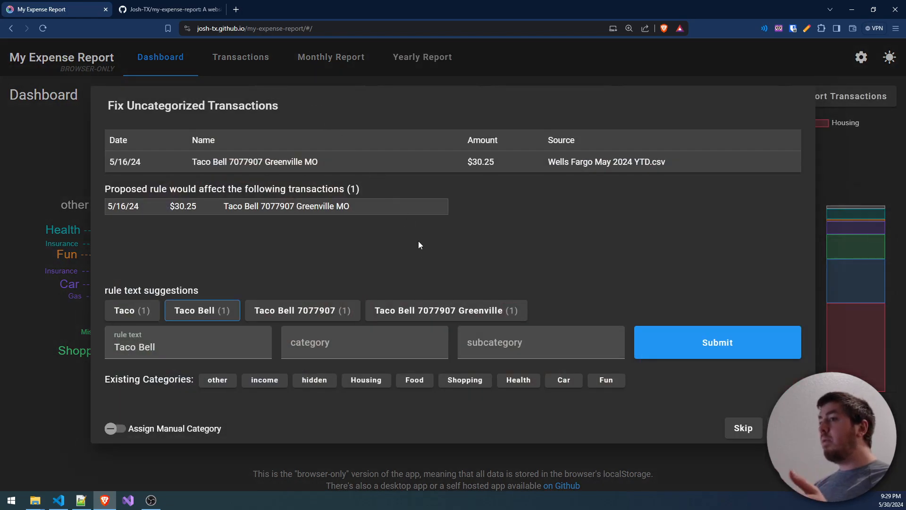
{"action": "left_click", "coordinate": [419, 381]}
{"action": "left_click", "coordinate": [336, 380]}
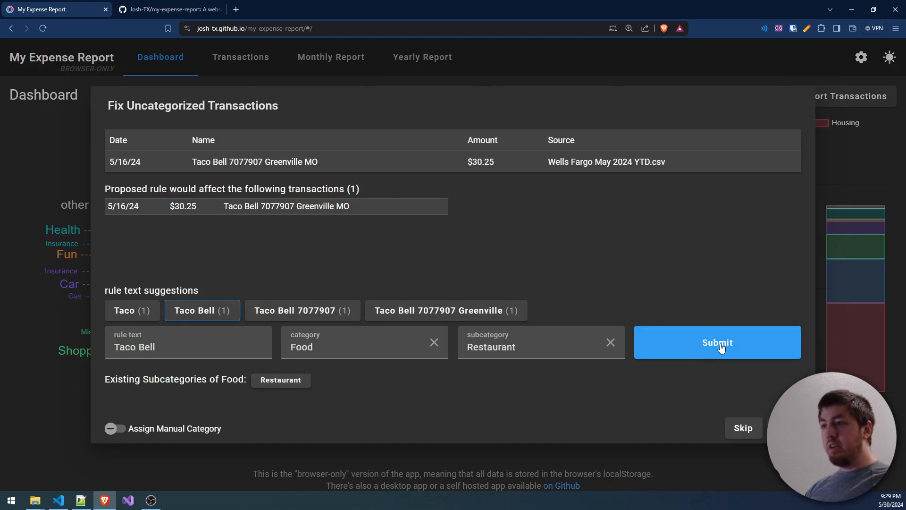
{"action": "left_click", "coordinate": [721, 347]}
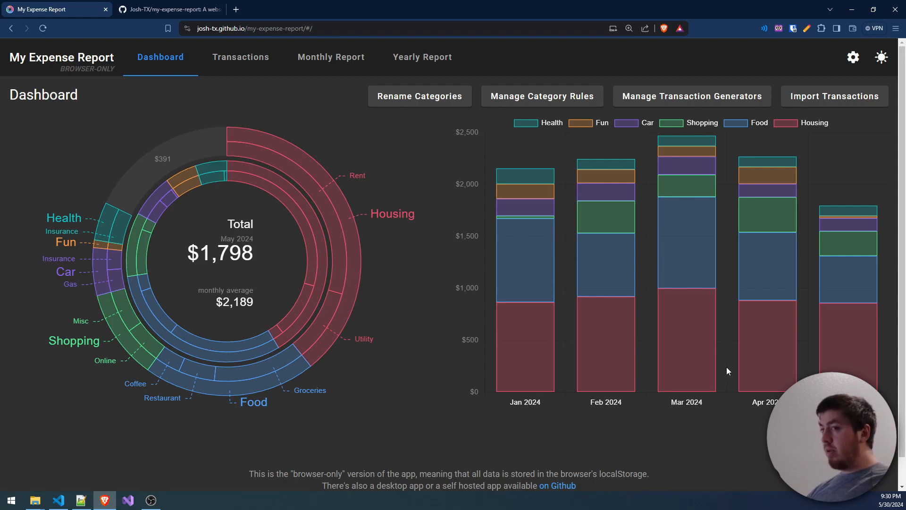
Step: Examine the app's browser-only label and the GitHub README's description of the web, desktop and self-hosted Docker versions
{"action": "mouse_move", "coordinate": [700, 358]}
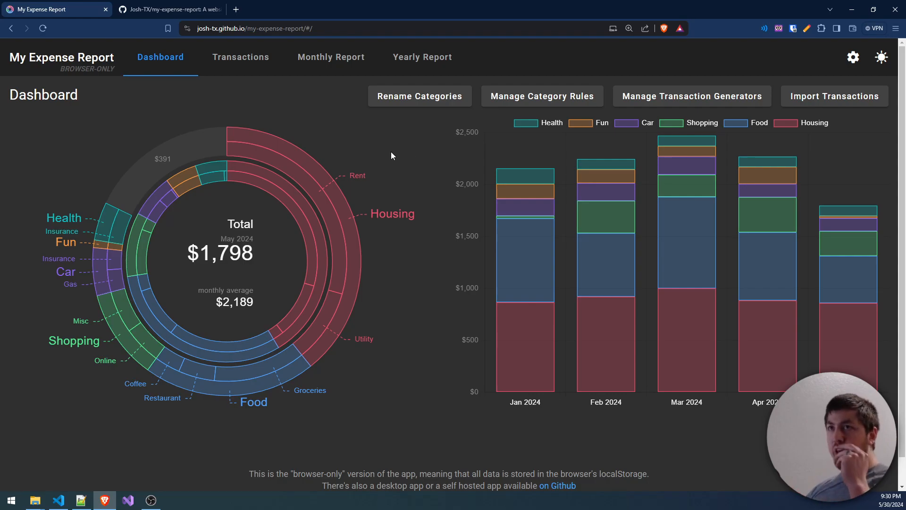
{"action": "left_click", "coordinate": [171, 10]}
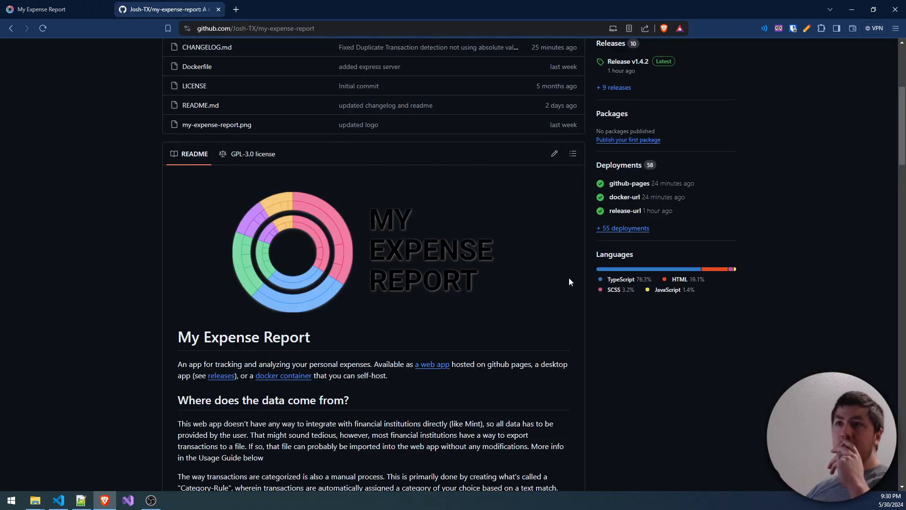
{"action": "scroll", "coordinate": [568, 265], "scroll_direction": "up", "scroll_amount": 3}
{"action": "scroll", "coordinate": [566, 257], "scroll_direction": "down", "scroll_amount": 2}
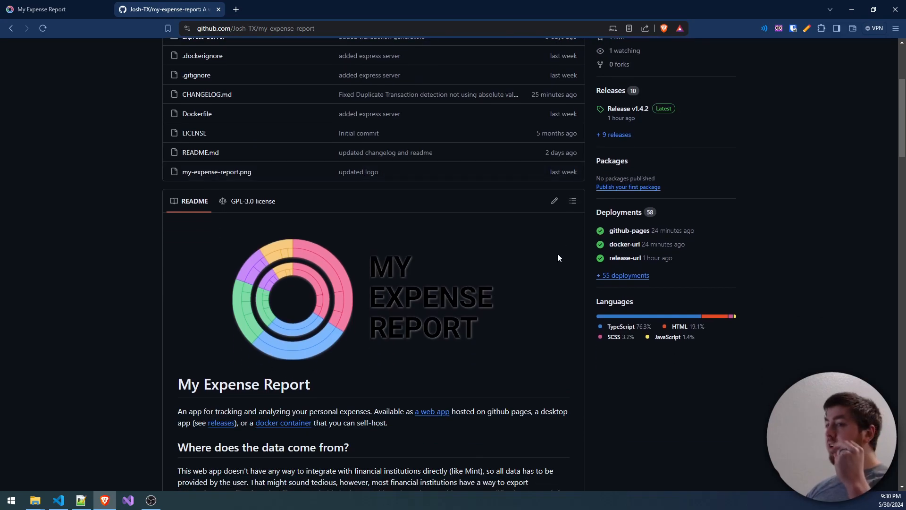
{"action": "scroll", "coordinate": [481, 255], "scroll_direction": "down", "scroll_amount": 2}
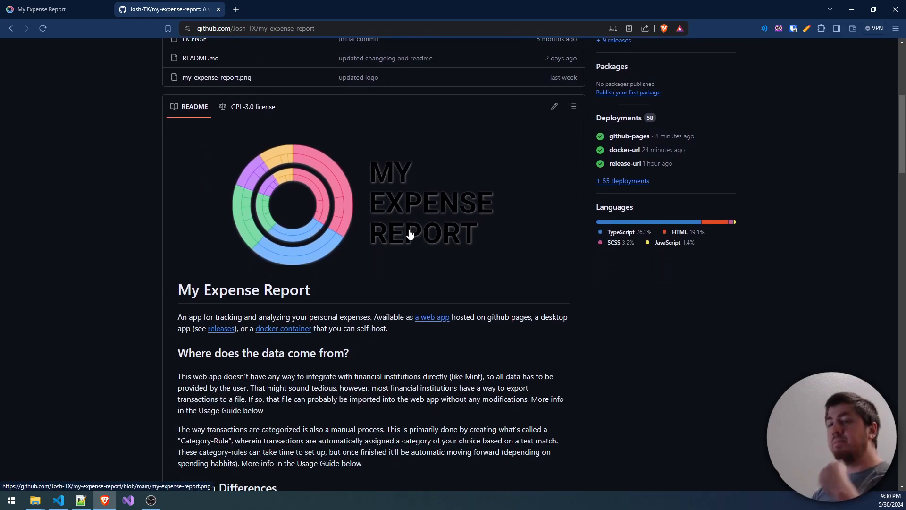
{"action": "left_click", "coordinate": [71, 9]}
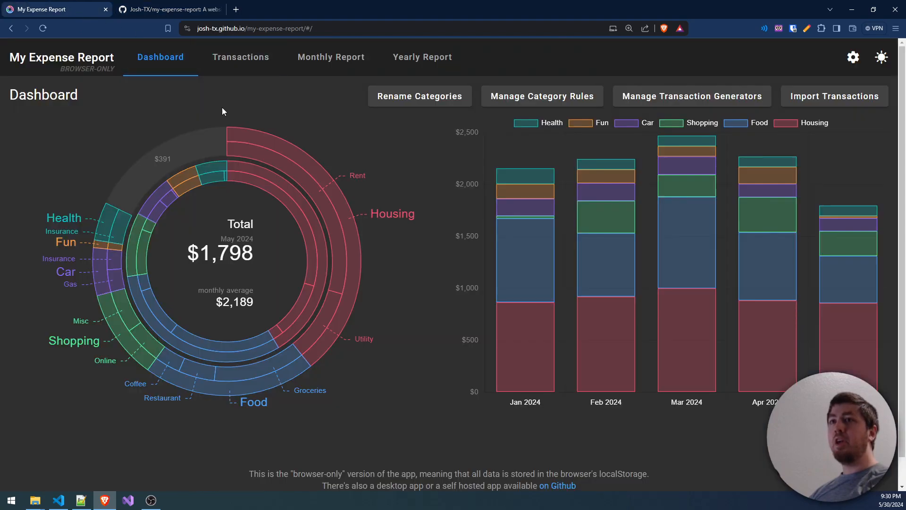
{"action": "left_click_drag", "start_coordinate": [113, 67], "coordinate": [61, 66]}
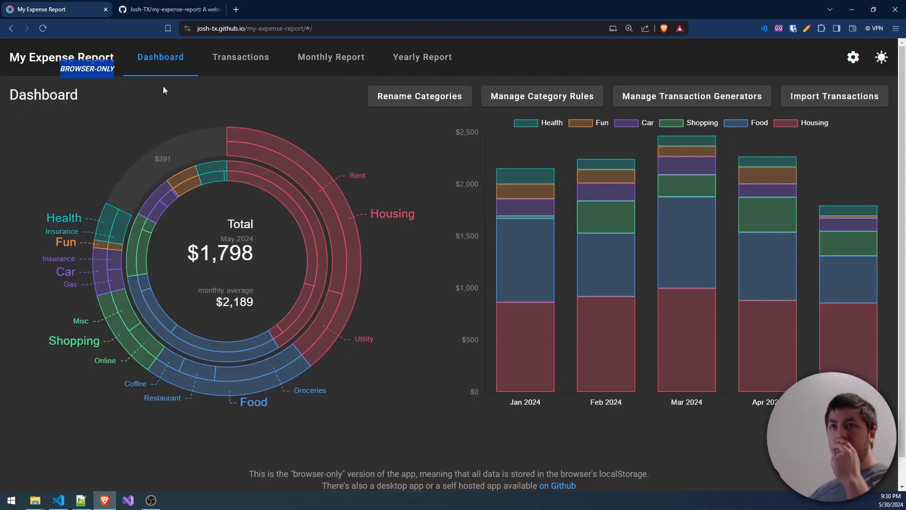
{"action": "left_click", "coordinate": [170, 9]}
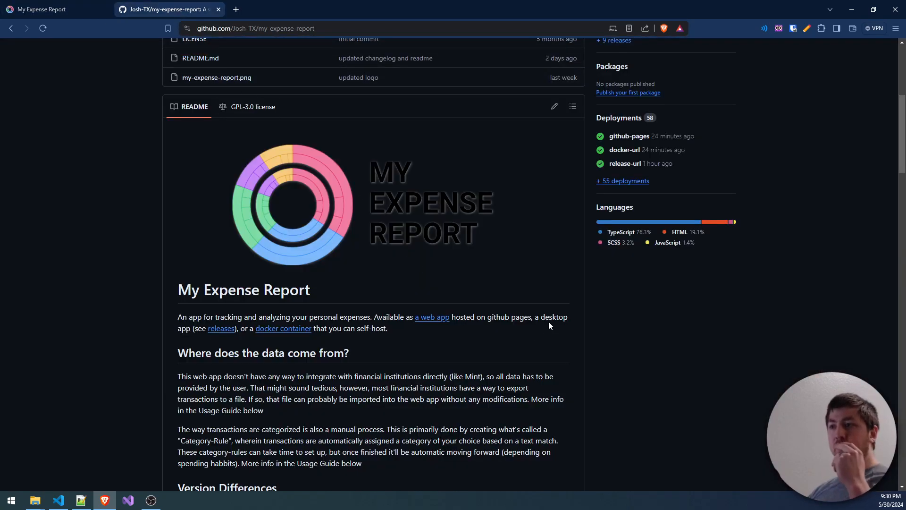
{"action": "left_click_drag", "start_coordinate": [535, 318], "coordinate": [239, 329]}
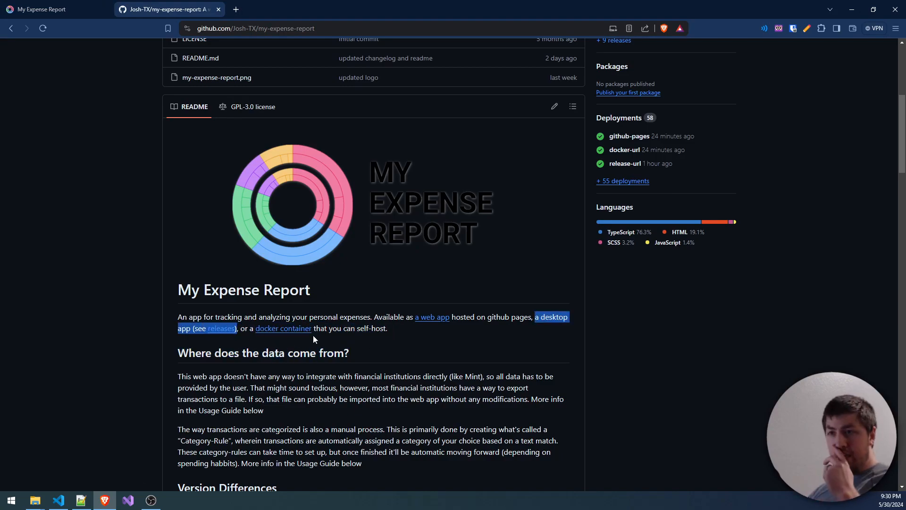
{"action": "left_click_drag", "start_coordinate": [396, 330], "coordinate": [257, 330]}
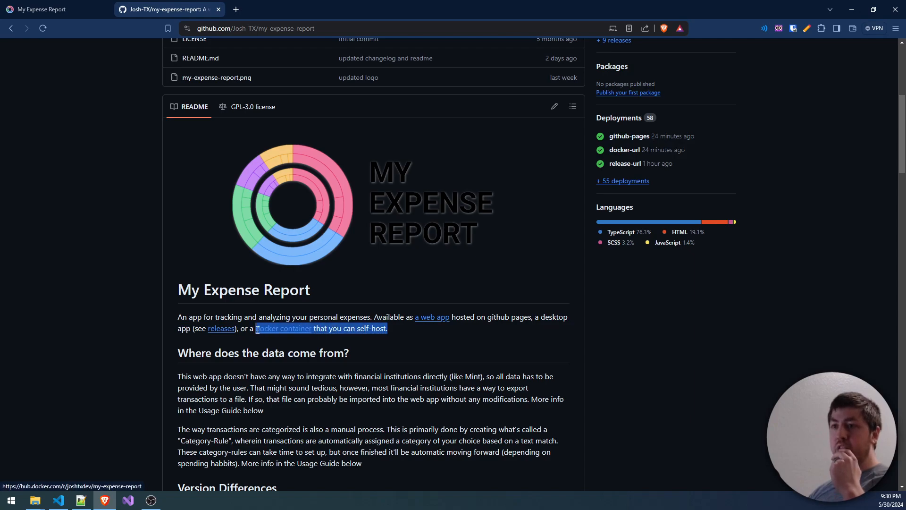
Step: Examine the README's Version Differences section and the app dashboard's note about storing data in the browser's localStorage
{"action": "scroll", "coordinate": [443, 308], "scroll_direction": "down", "scroll_amount": 5}
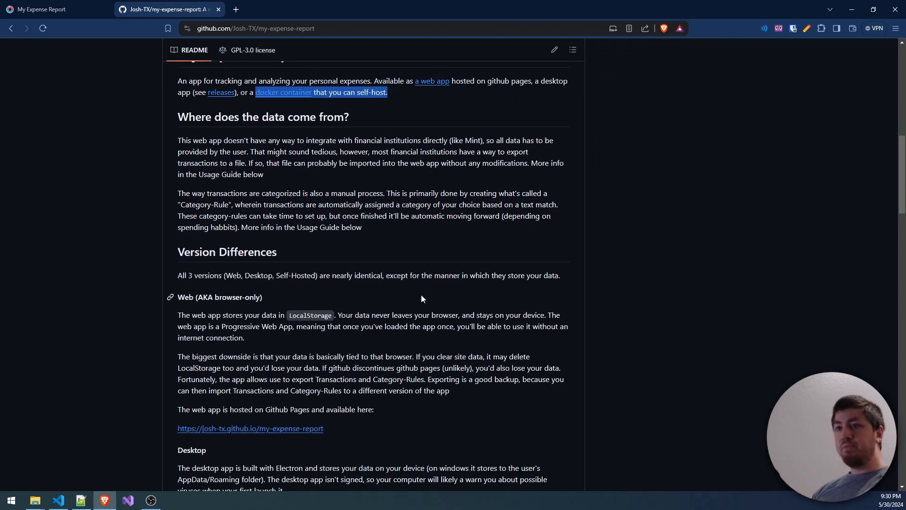
{"action": "scroll", "coordinate": [432, 273], "scroll_direction": "up", "scroll_amount": 2}
{"action": "scroll", "coordinate": [316, 339], "scroll_direction": "down", "scroll_amount": 1}
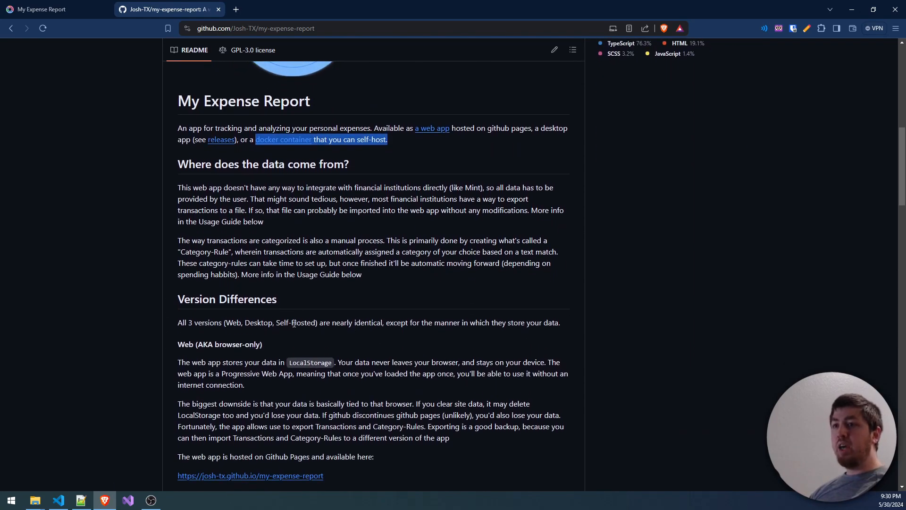
{"action": "left_click_drag", "start_coordinate": [562, 326], "coordinate": [433, 326]}
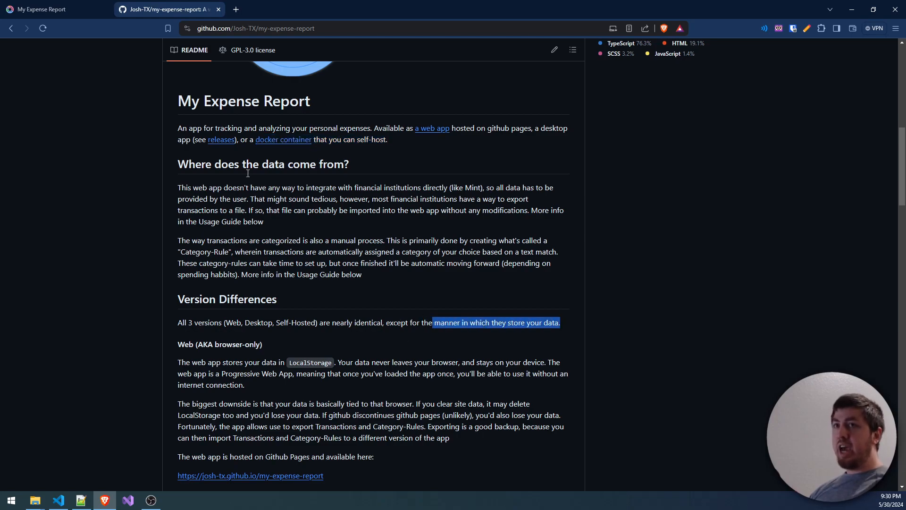
{"action": "left_click", "coordinate": [49, 9]}
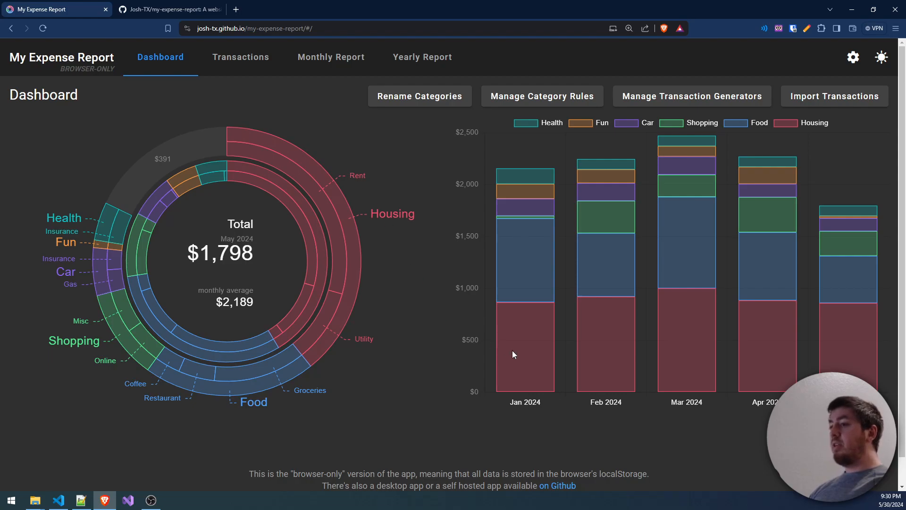
{"action": "left_click_drag", "start_coordinate": [654, 473], "coordinate": [601, 474]}
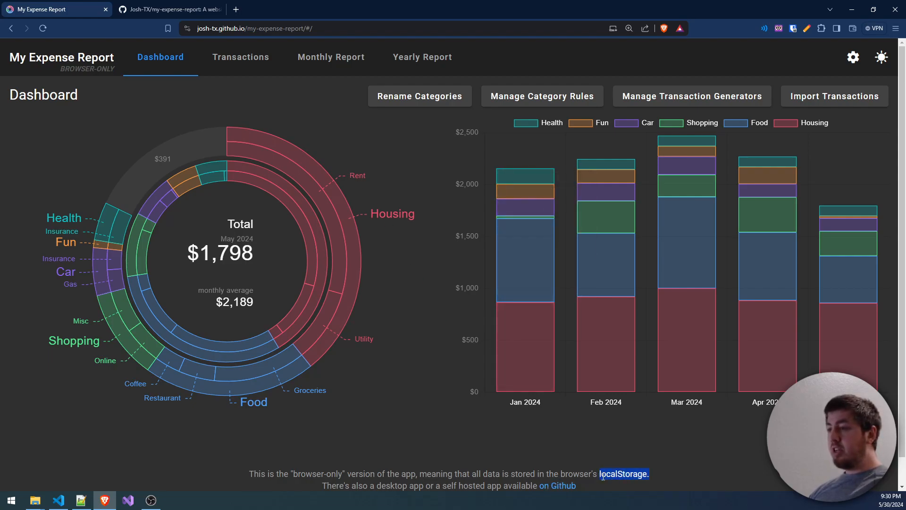
{"action": "left_click", "coordinate": [681, 456]}
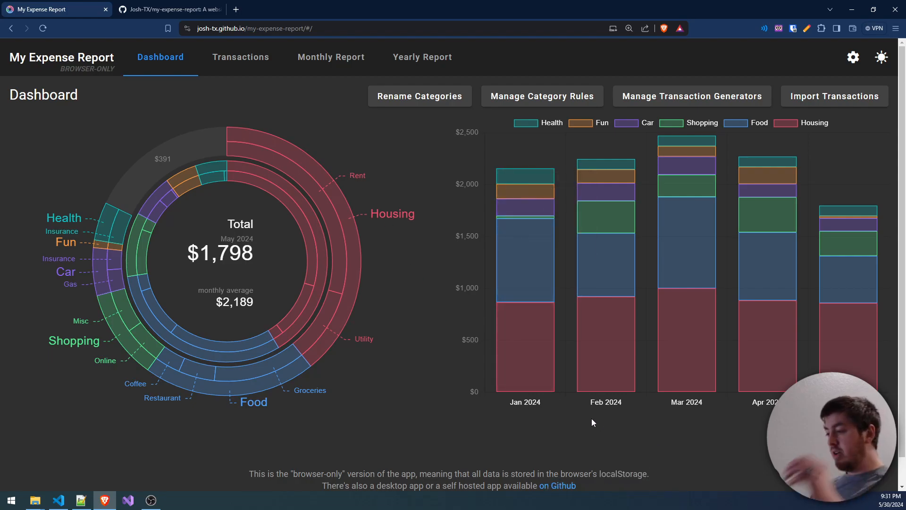
Step: Inspect the app's local-settings, category-rules.json and transactions.json entries in the browser's local storage, and close the developer tools
{"action": "key", "text": "F12"}
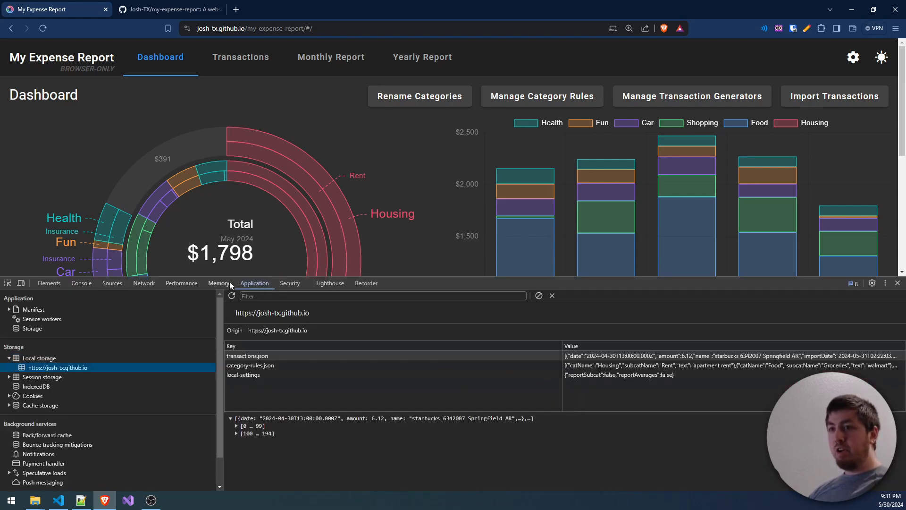
{"action": "left_click", "coordinate": [34, 370]}
{"action": "left_click", "coordinate": [254, 374]}
{"action": "left_click", "coordinate": [254, 365]}
{"action": "left_click", "coordinate": [253, 357]}
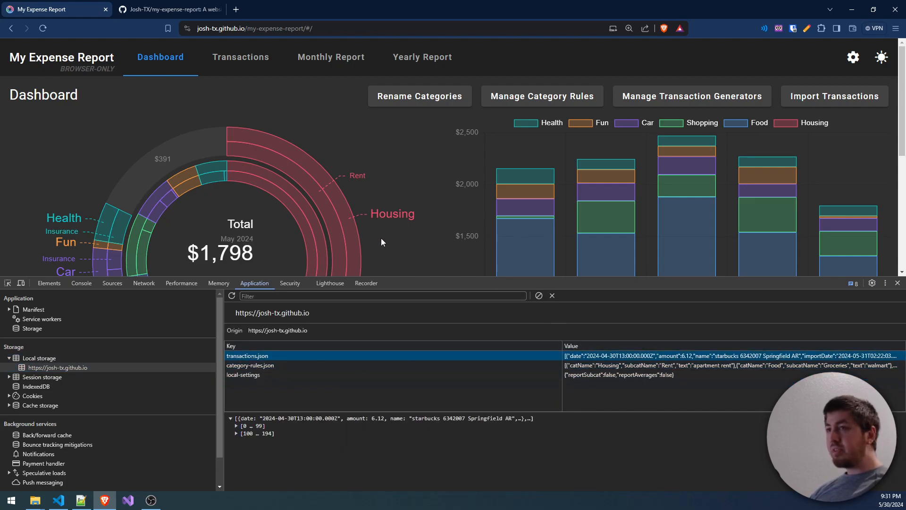
{"action": "key", "text": "F12"}
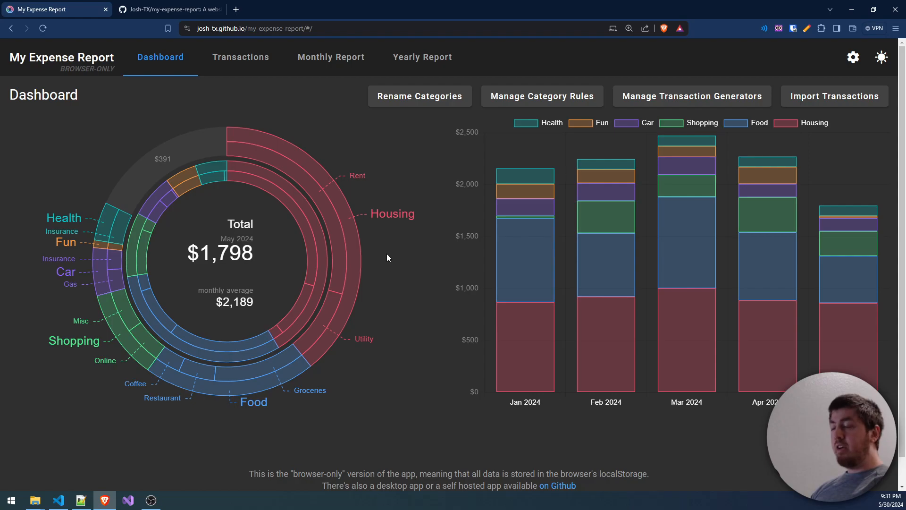
Step: Examine the browser's Clear browsing data options, deselect Cookies and other site data, and cancel without clearing anything
{"action": "key", "text": "ctrl+h"}
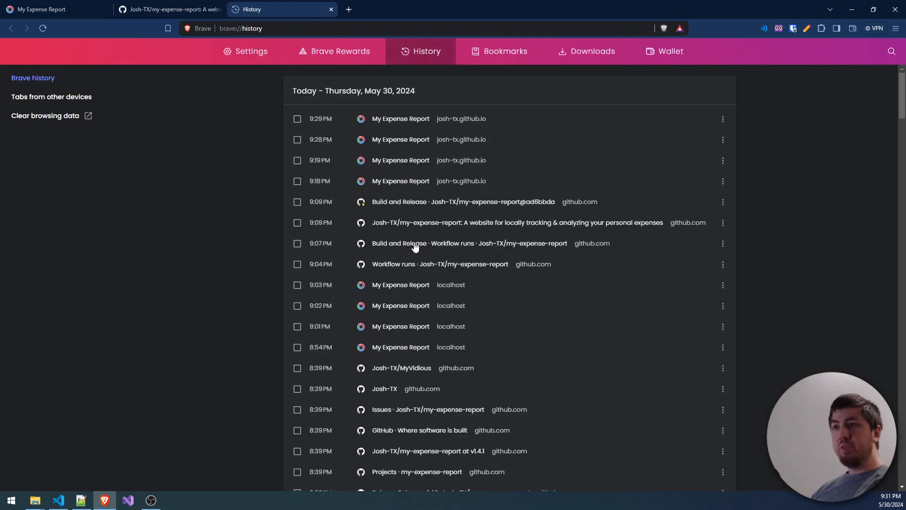
{"action": "left_click", "coordinate": [58, 120]}
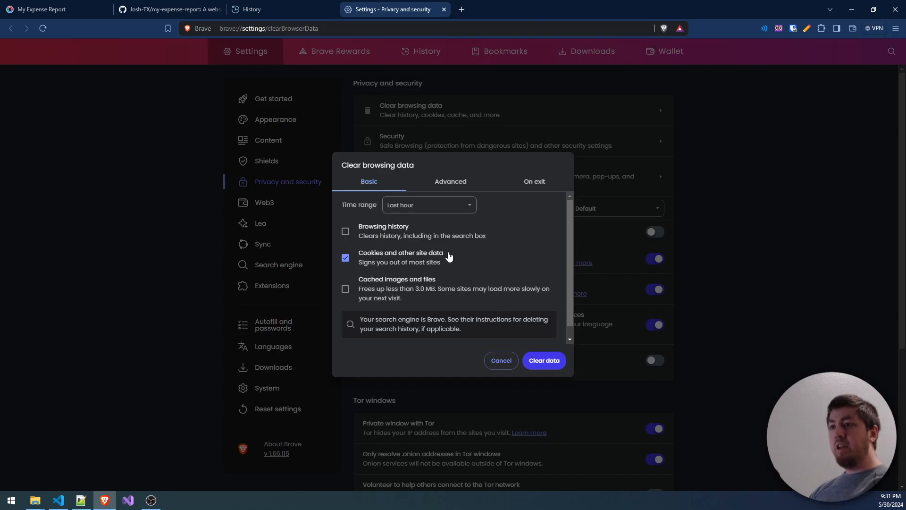
{"action": "left_click", "coordinate": [436, 257]}
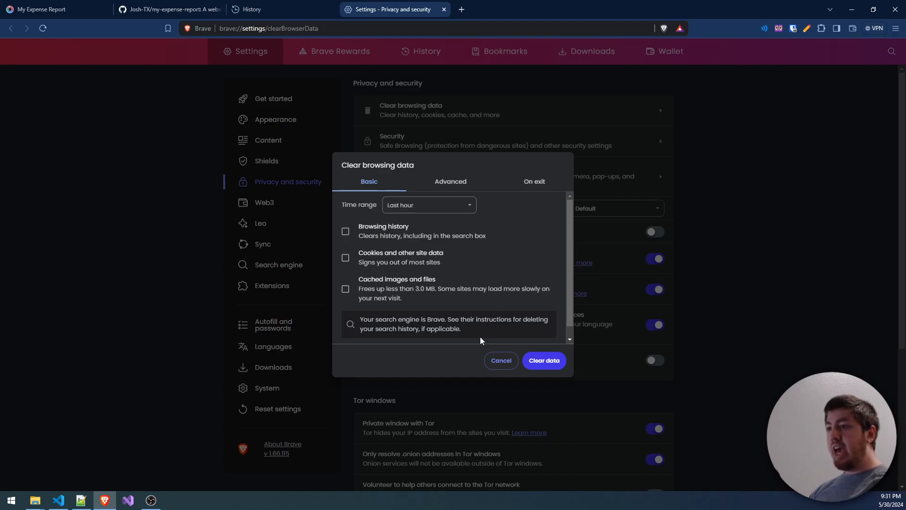
{"action": "left_click", "coordinate": [501, 361]}
Step: Export all transactions, including hidden ones, to a CSV file named backup transactions in the Downloads folder
{"action": "left_click", "coordinate": [63, 6]}
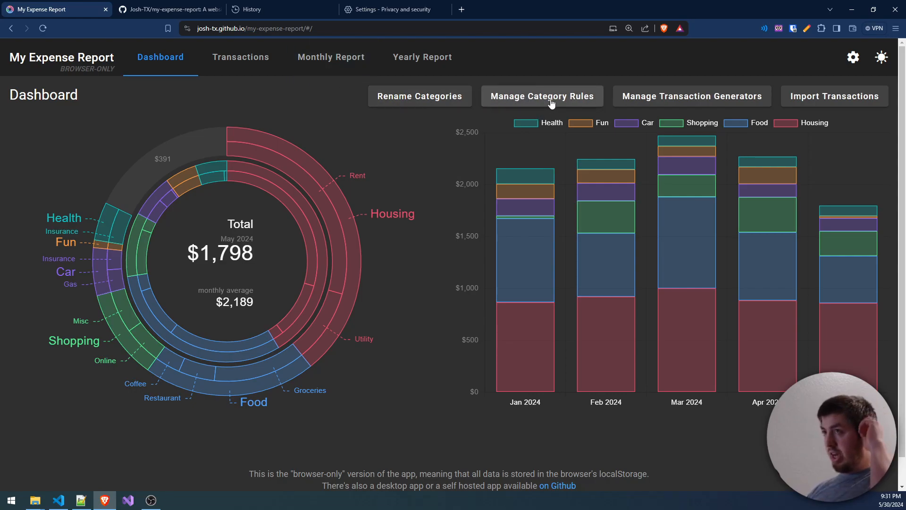
{"action": "left_click", "coordinate": [249, 64]}
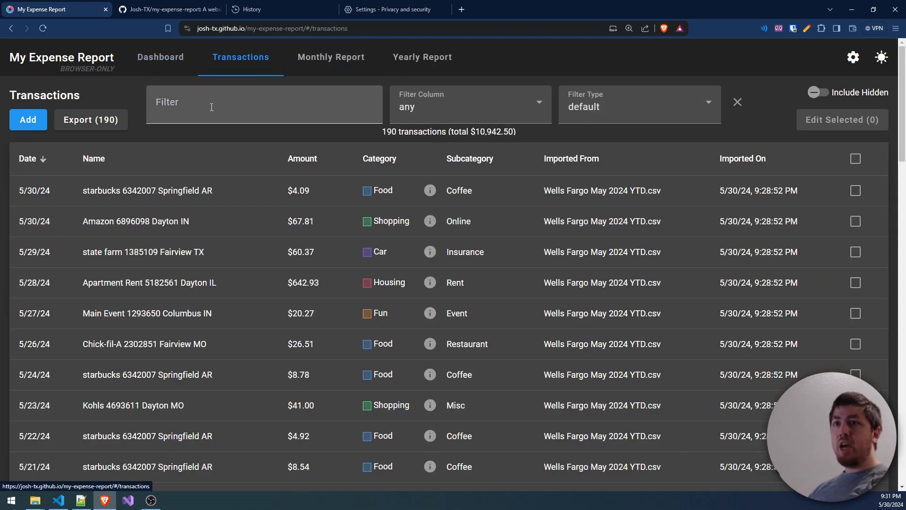
{"action": "left_click", "coordinate": [817, 93]}
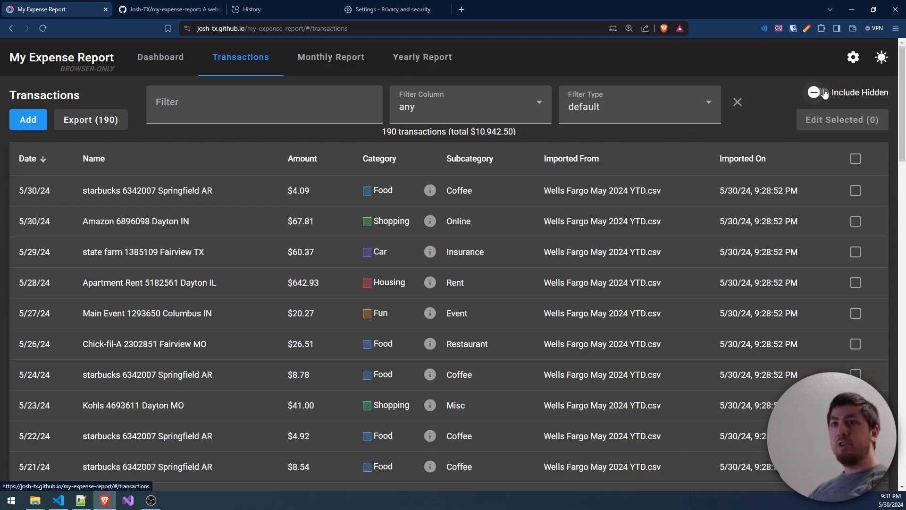
{"action": "left_click", "coordinate": [89, 121]}
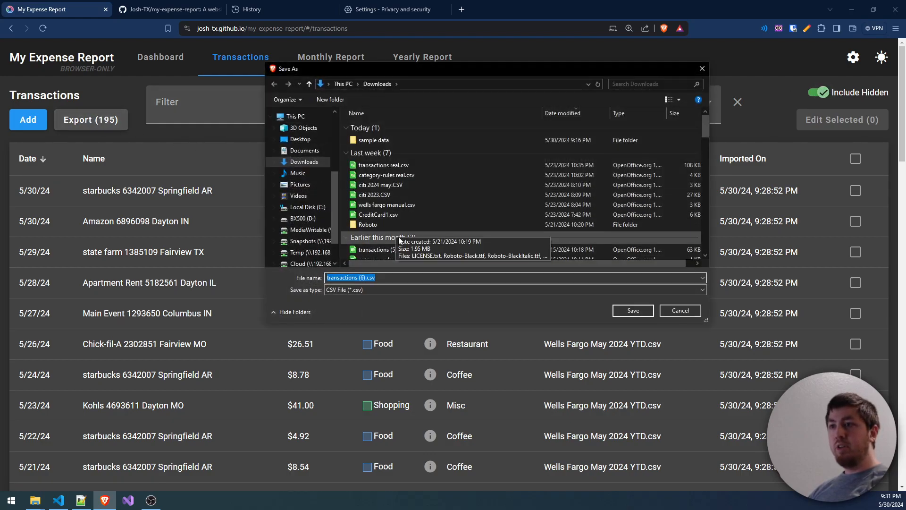
{"action": "type", "text": "backup t"}
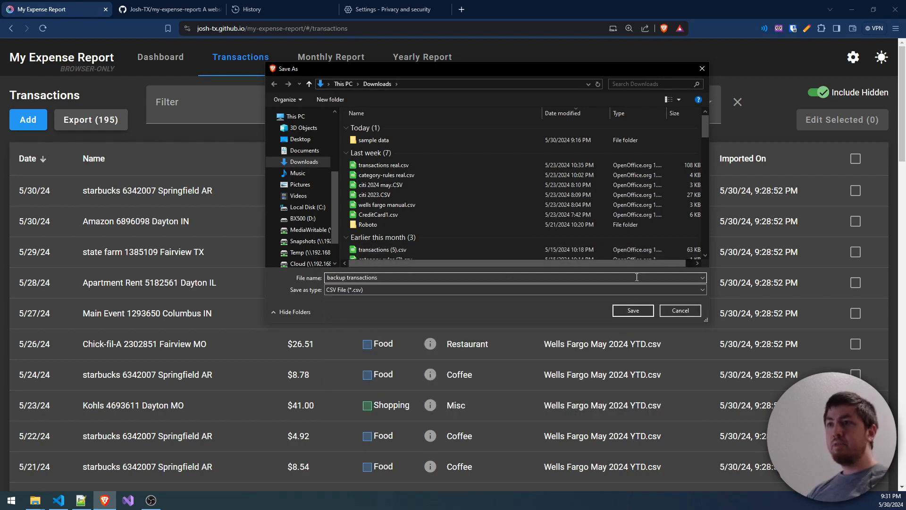
{"action": "left_click", "coordinate": [633, 310]}
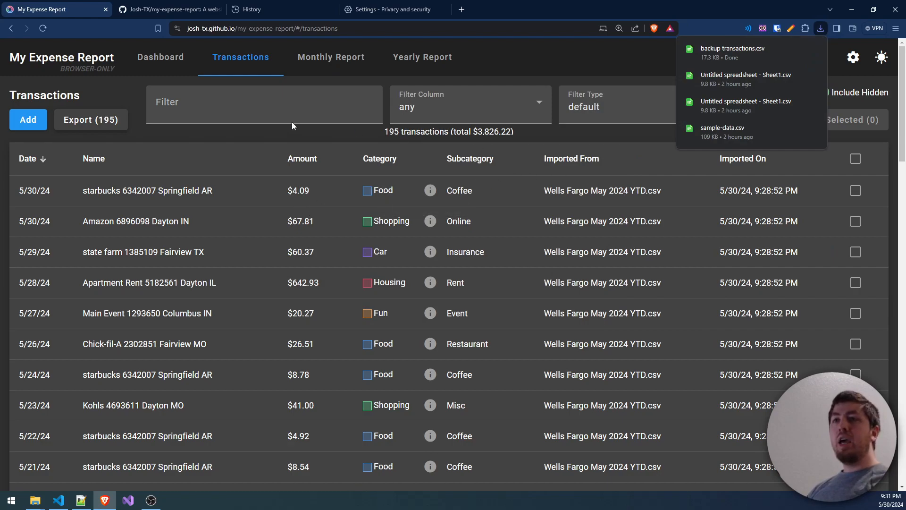
Step: Export the category rules to a CSV file in the Downloads folder and close the rules dialog
{"action": "left_click", "coordinate": [177, 64]}
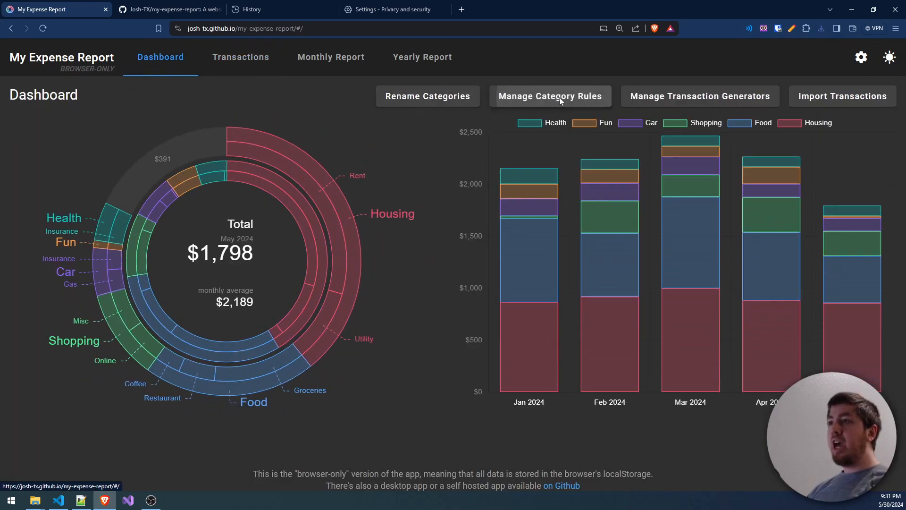
{"action": "left_click", "coordinate": [559, 97]}
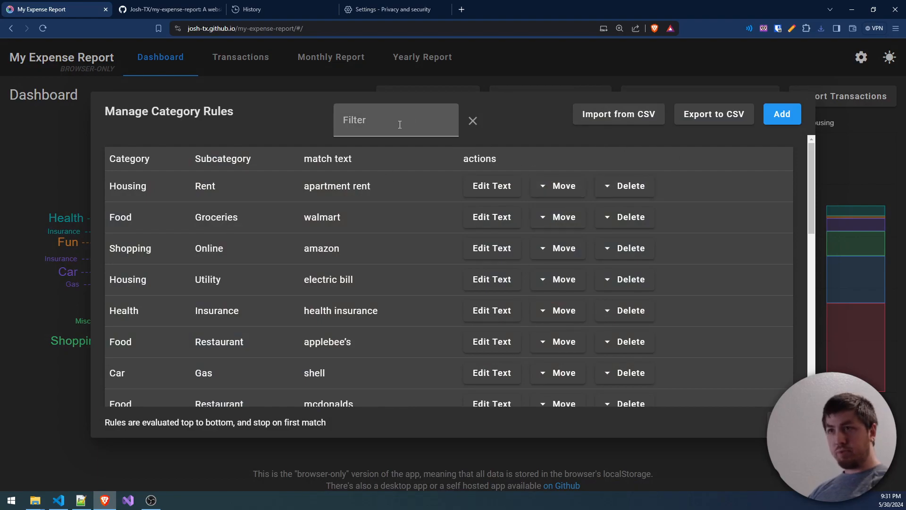
{"action": "left_click", "coordinate": [709, 115]}
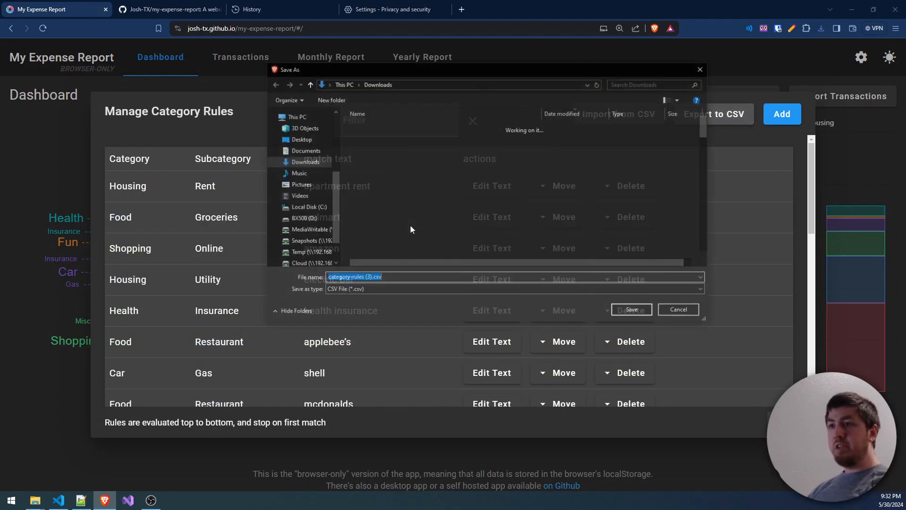
{"action": "left_click", "coordinate": [371, 277]}
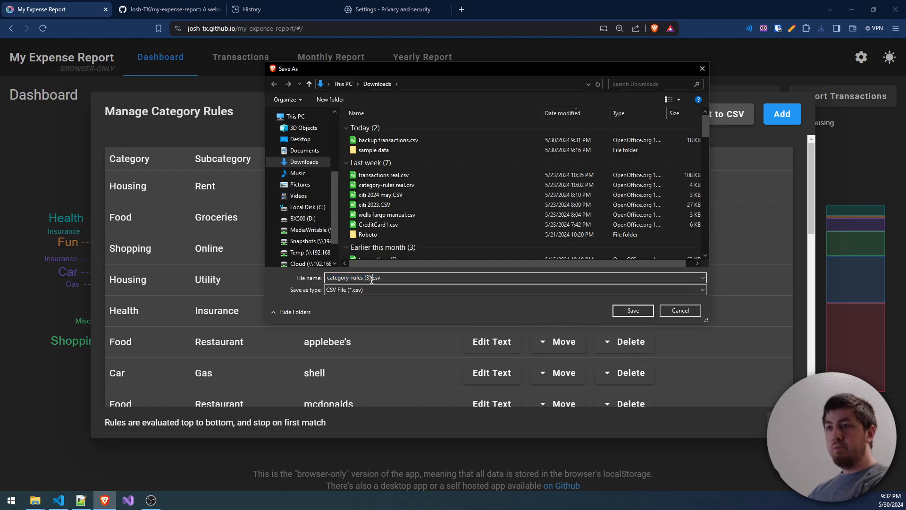
{"action": "left_click", "coordinate": [634, 310]}
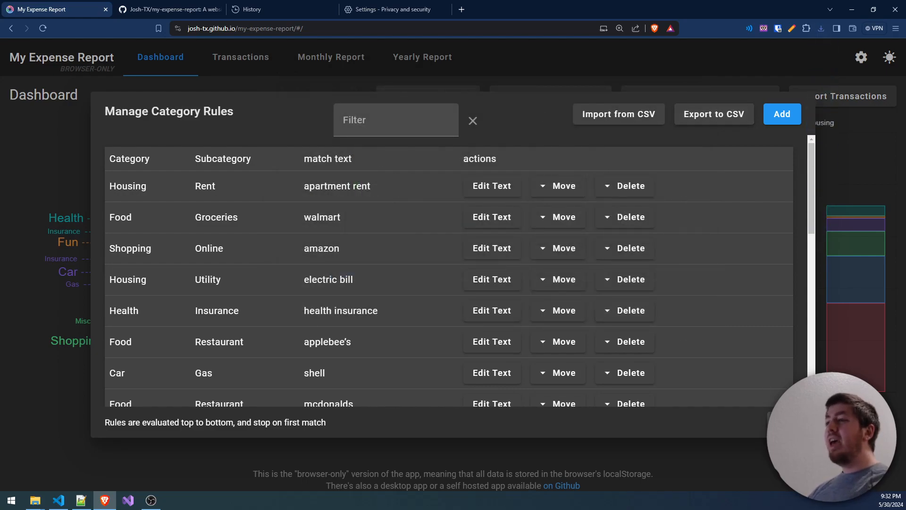
{"action": "key", "text": "Escape"}
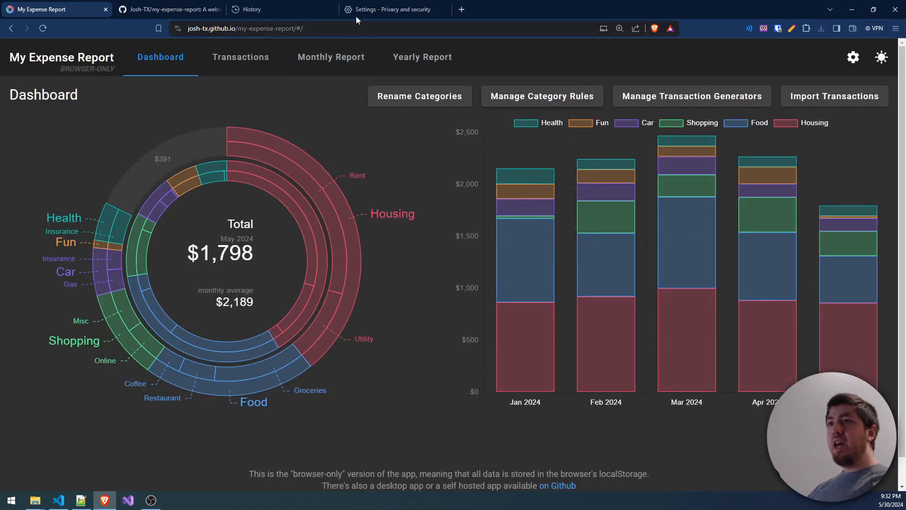
Step: Clear the last hour's cookies and other site data from the browser, and reload the expense report app
{"action": "left_click", "coordinate": [392, 9]}
{"action": "left_click", "coordinate": [283, 9]}
{"action": "left_click", "coordinate": [394, 10]}
{"action": "left_click", "coordinate": [252, 9]}
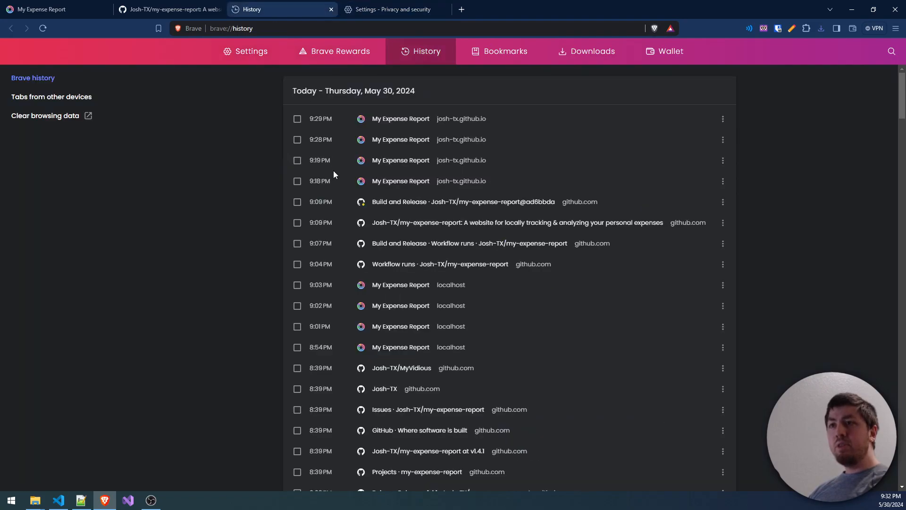
{"action": "left_click", "coordinate": [44, 118]}
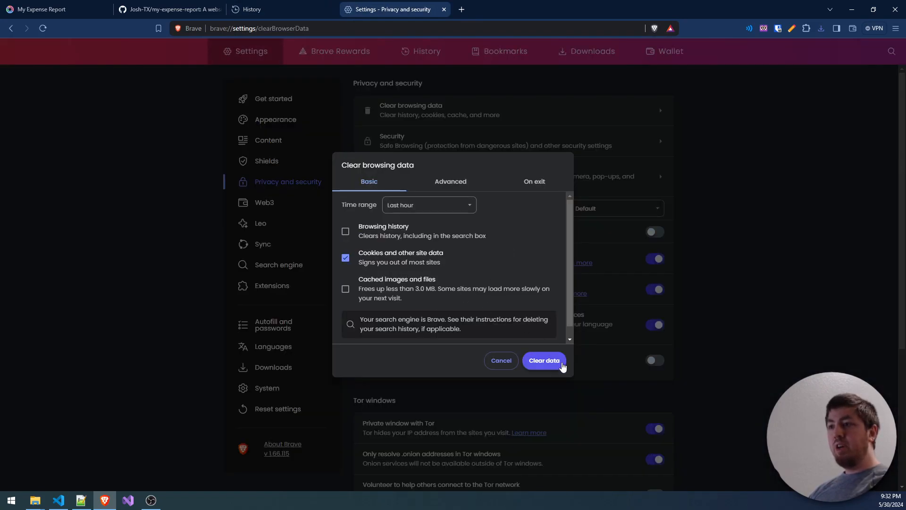
{"action": "left_click", "coordinate": [545, 361]}
{"action": "left_click", "coordinate": [66, 9]}
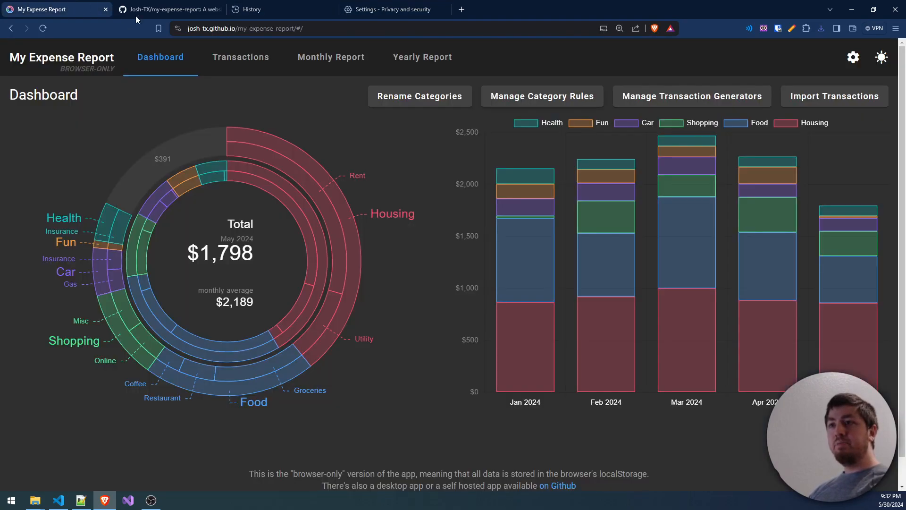
{"action": "left_click", "coordinate": [44, 27]}
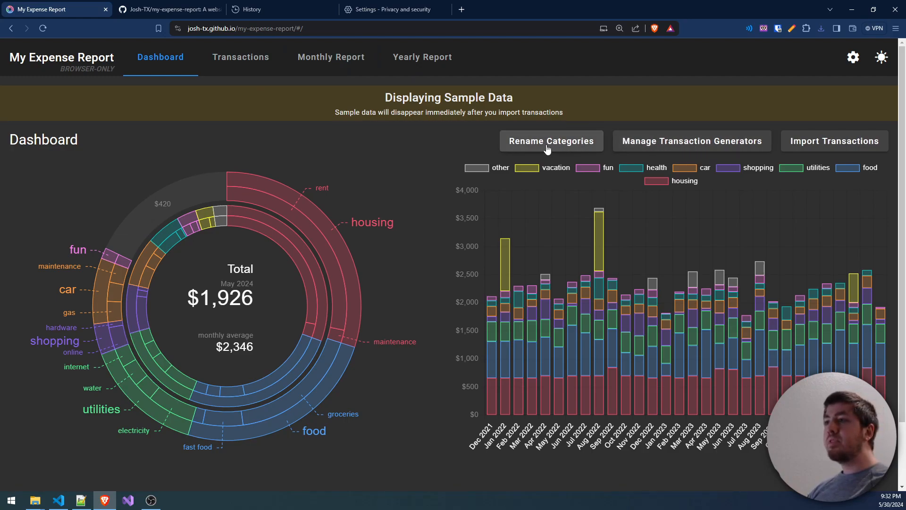
Step: Import every row of backup transactions.csv after reviewing its categories and subcategories, and open the transactions list
{"action": "left_click", "coordinate": [824, 148]}
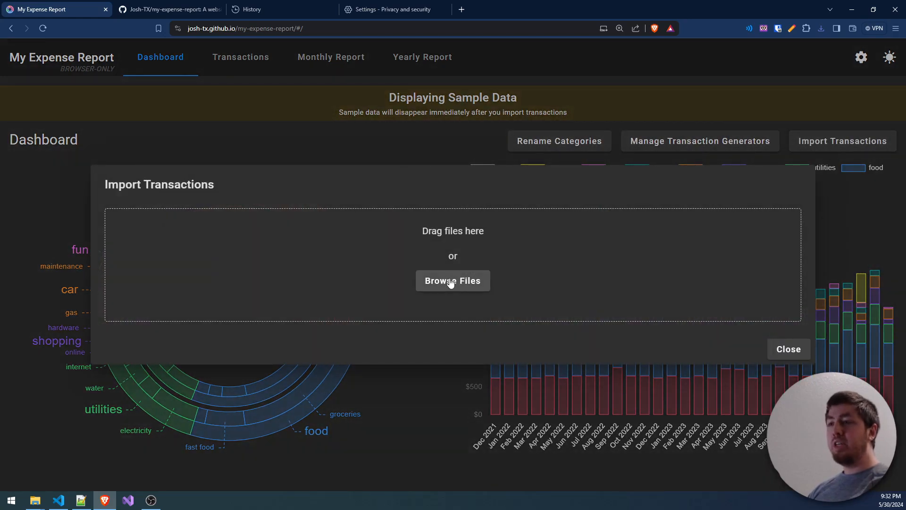
{"action": "left_click", "coordinate": [453, 281]}
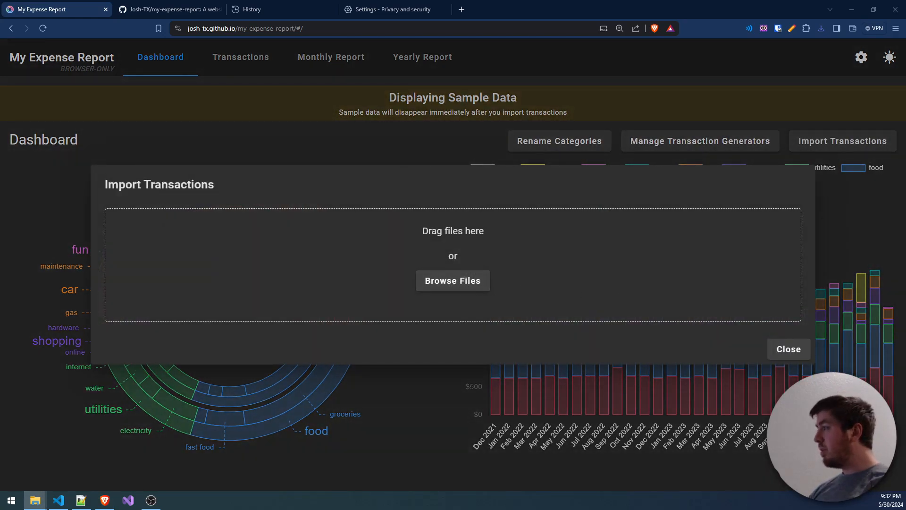
{"action": "left_click_drag", "start_coordinate": [430, 271], "coordinate": [442, 269]}
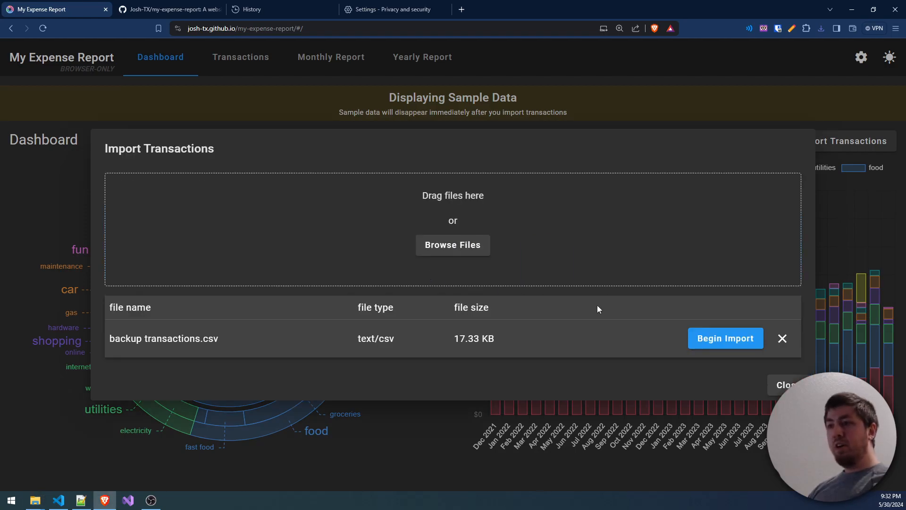
{"action": "left_click", "coordinate": [725, 338]}
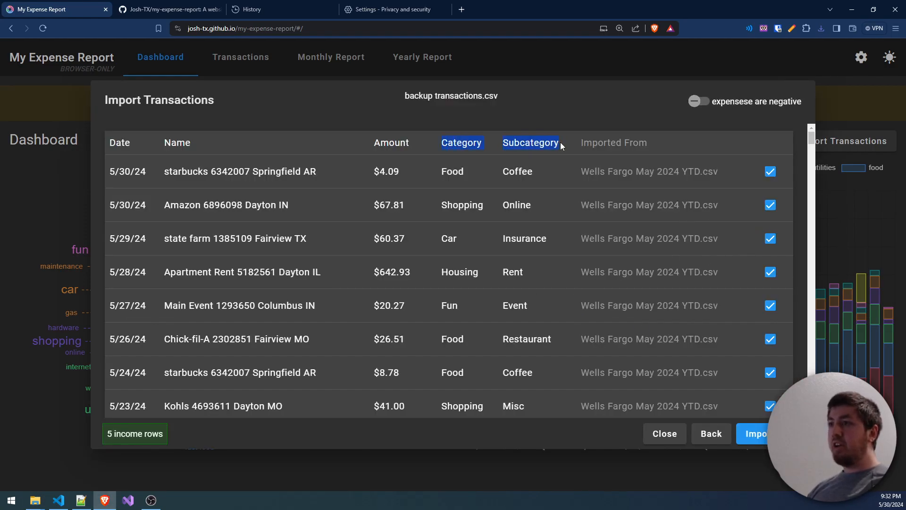
{"action": "left_click_drag", "start_coordinate": [811, 142], "coordinate": [807, 392]}
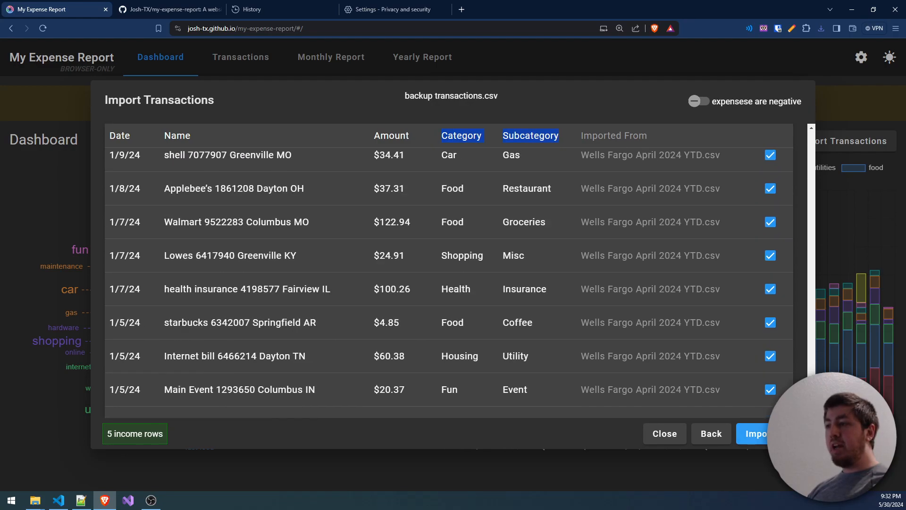
{"action": "left_click", "coordinate": [754, 434]}
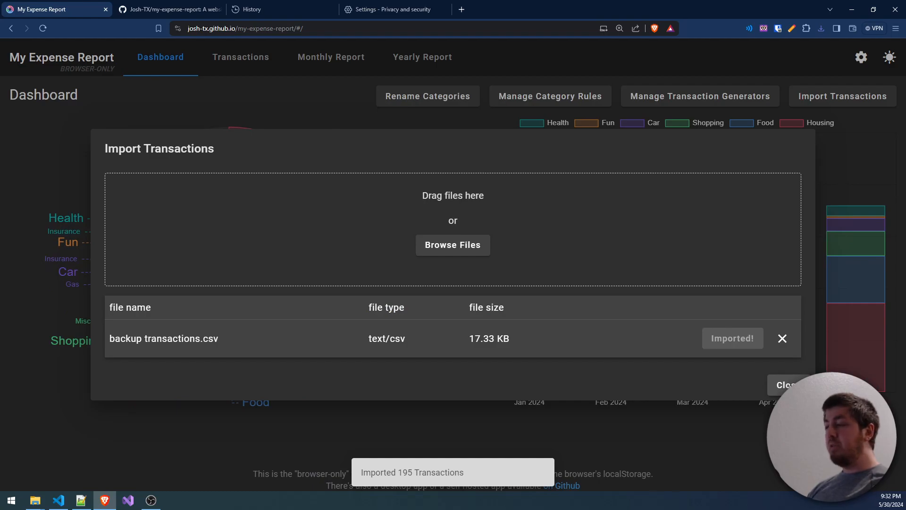
{"action": "left_click", "coordinate": [785, 384]}
{"action": "left_click", "coordinate": [240, 58]}
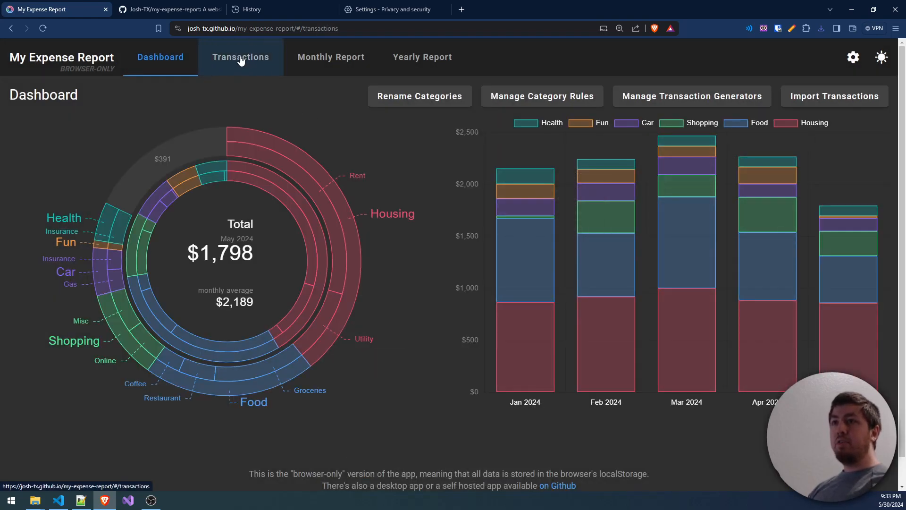
Step: Open category rules management from the dashboard and import the category rules from the exported CSV file
{"action": "mouse_move", "coordinate": [449, 192]}
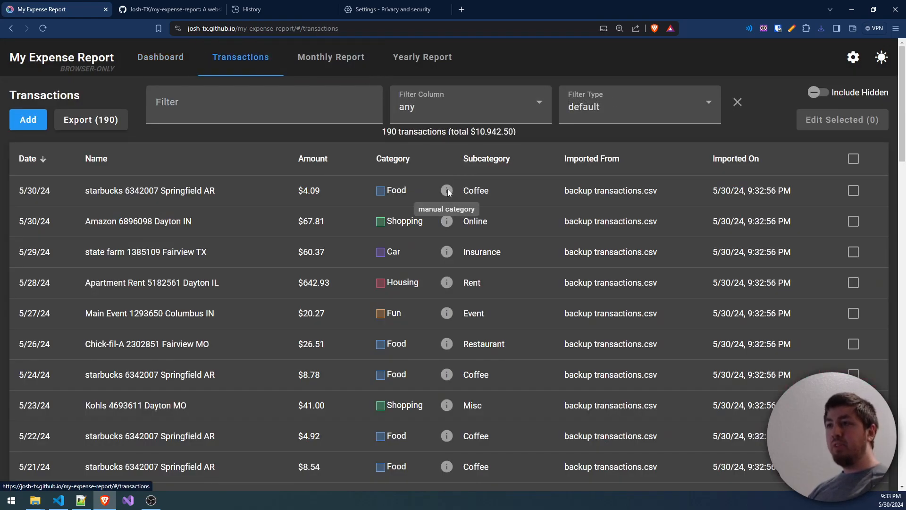
{"action": "mouse_move", "coordinate": [447, 226]}
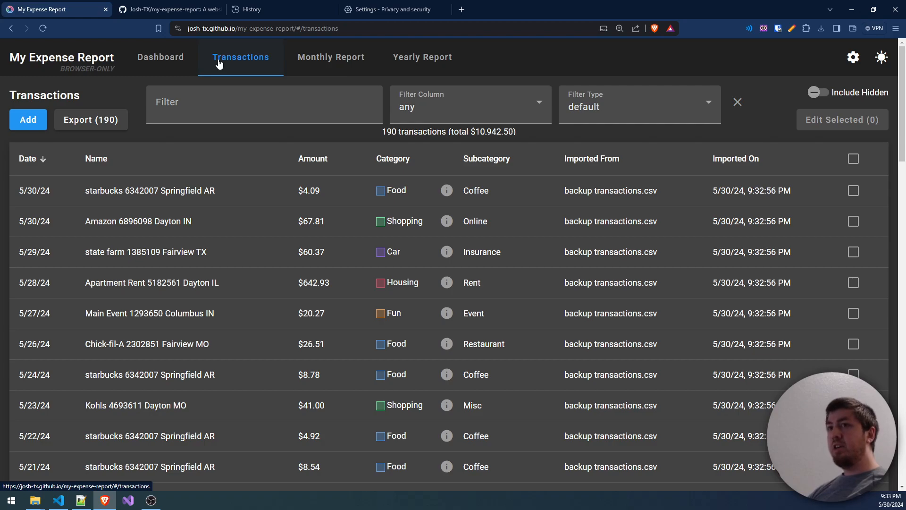
{"action": "left_click", "coordinate": [175, 66]}
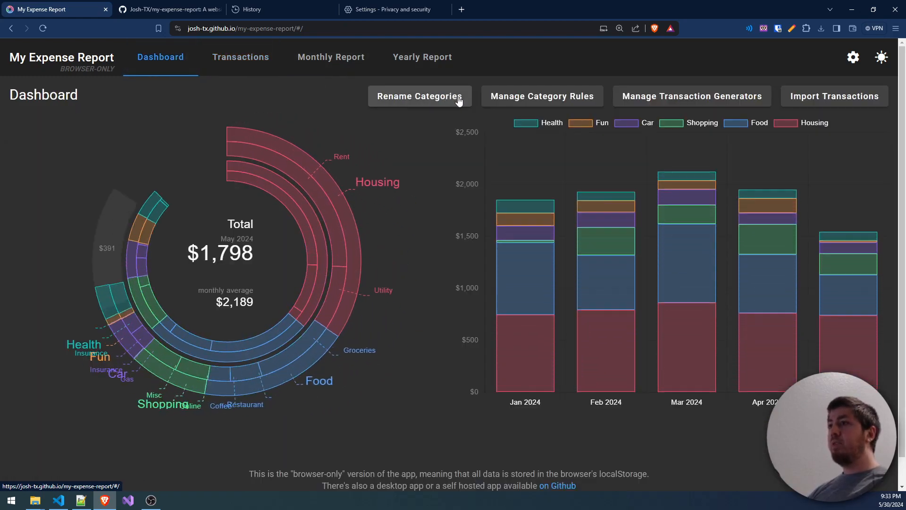
{"action": "left_click", "coordinate": [542, 101]}
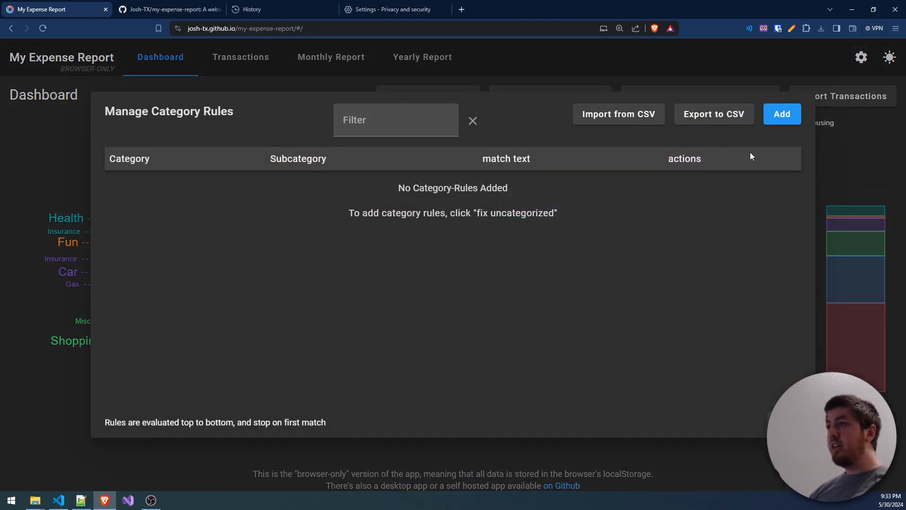
{"action": "left_click_drag", "start_coordinate": [244, 111], "coordinate": [105, 114]}
{"action": "left_click", "coordinate": [519, 129]}
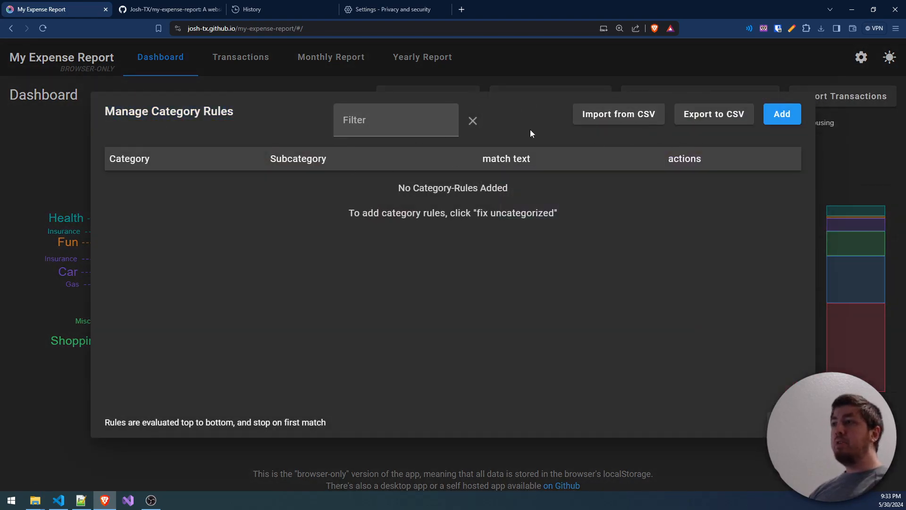
{"action": "left_click", "coordinate": [638, 118]}
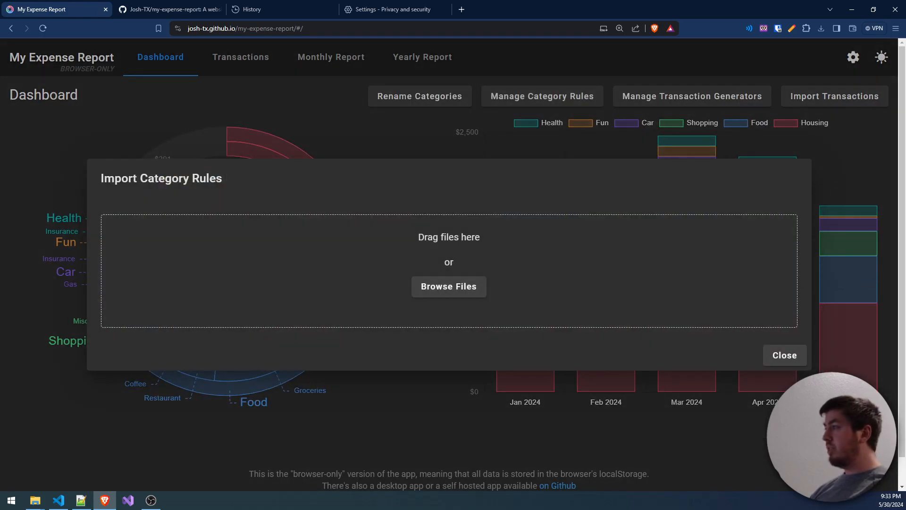
{"action": "key", "text": "alt+Tab"}
{"action": "left_click_drag", "start_coordinate": [0, 255], "coordinate": [330, 258]}
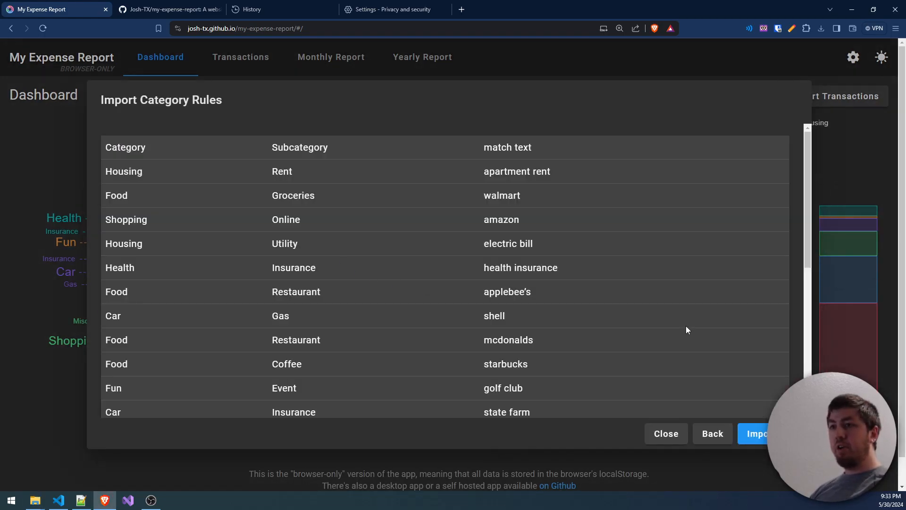
{"action": "left_click", "coordinate": [753, 433]}
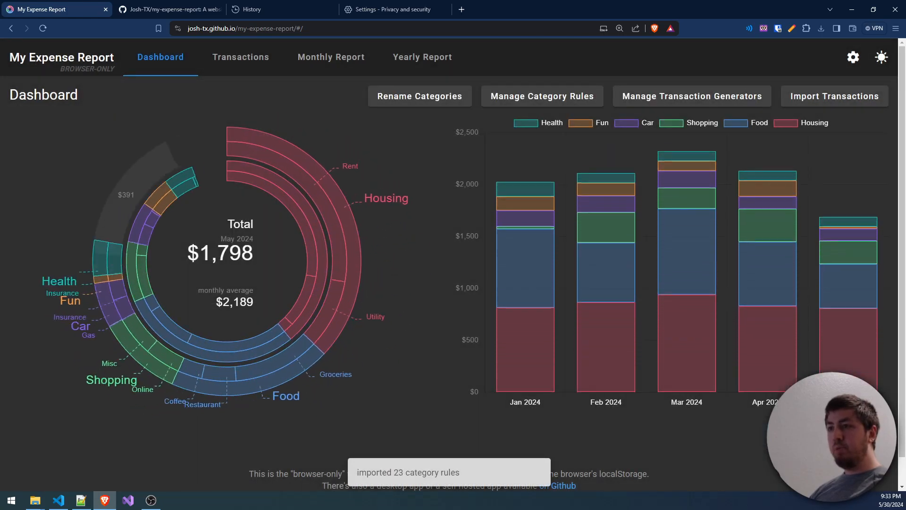
Step: Remove the manual category from all transactions in the transactions list, and check how the first Starbucks transaction is categorized
{"action": "left_click", "coordinate": [241, 57]}
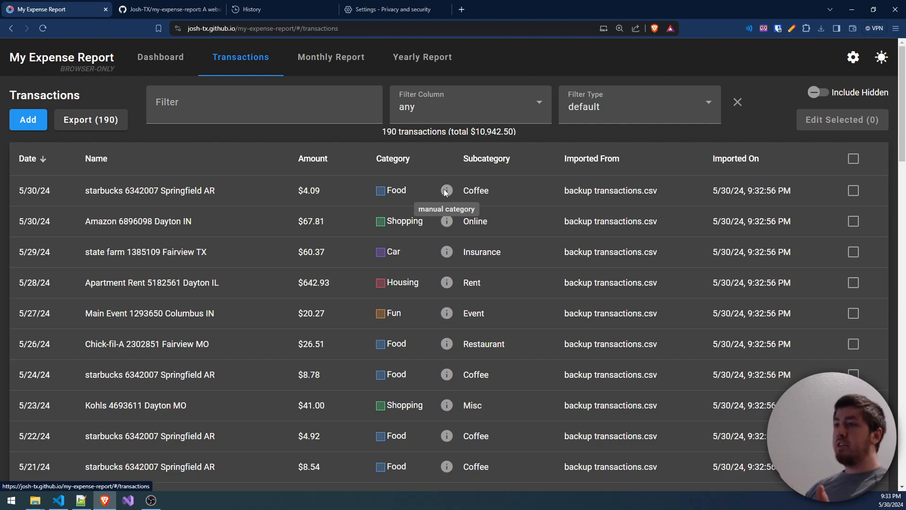
{"action": "left_click", "coordinate": [854, 159]}
{"action": "left_click", "coordinate": [842, 120]}
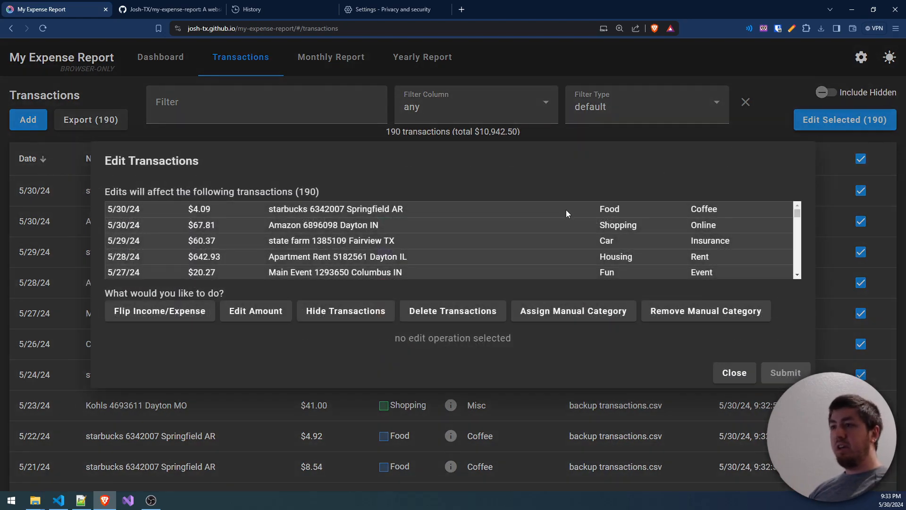
{"action": "left_click", "coordinate": [693, 310]}
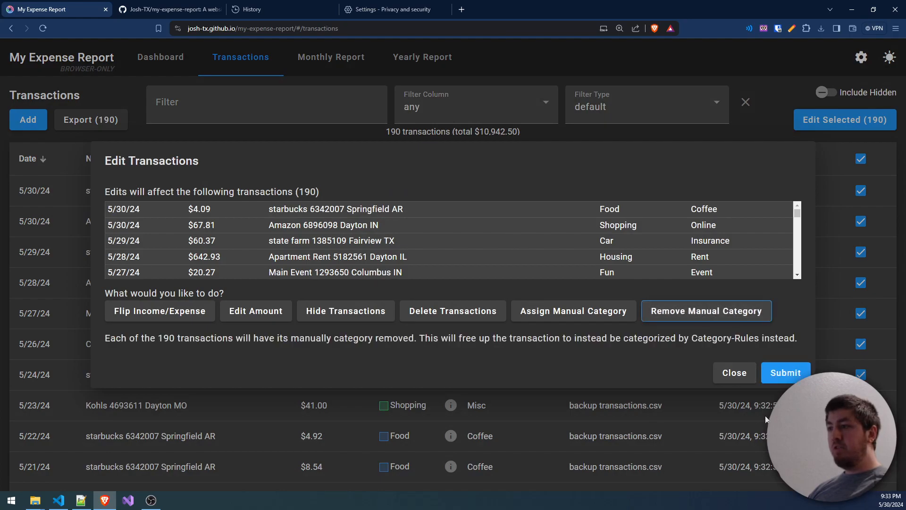
{"action": "left_click", "coordinate": [785, 373]}
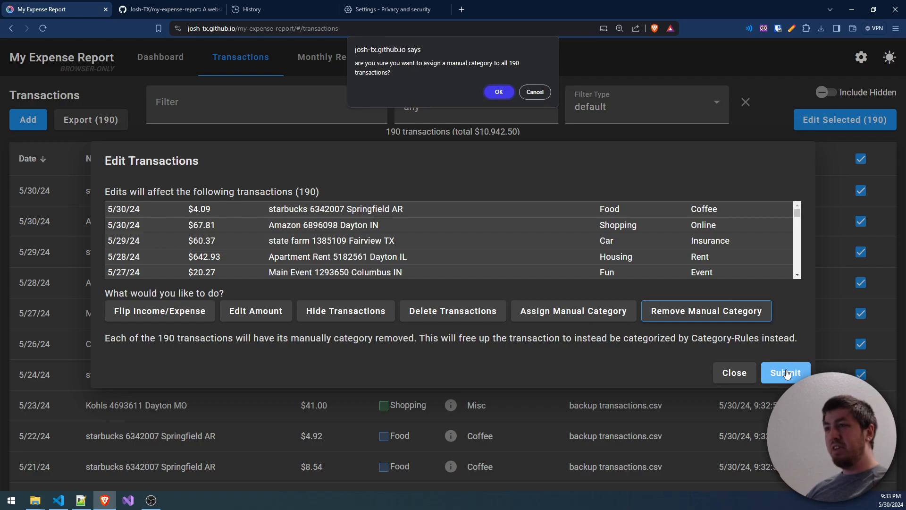
{"action": "left_click", "coordinate": [498, 92]}
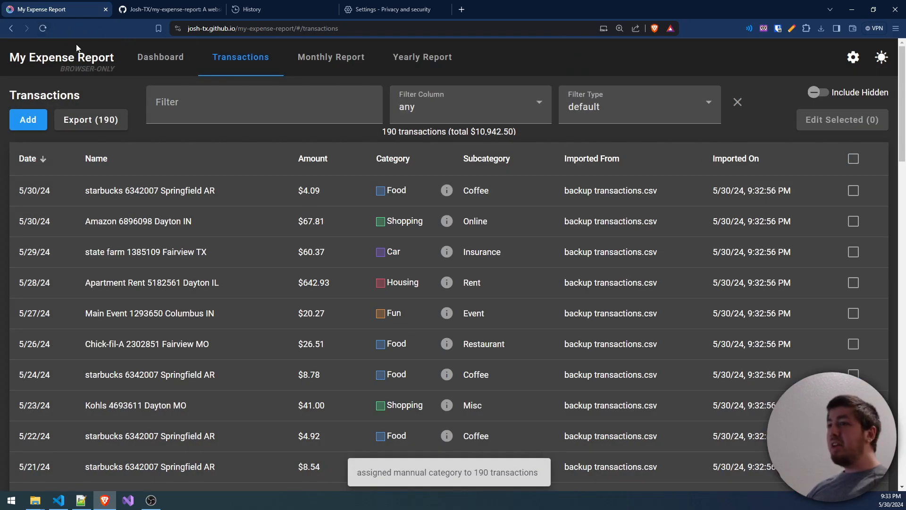
{"action": "mouse_move", "coordinate": [447, 193]}
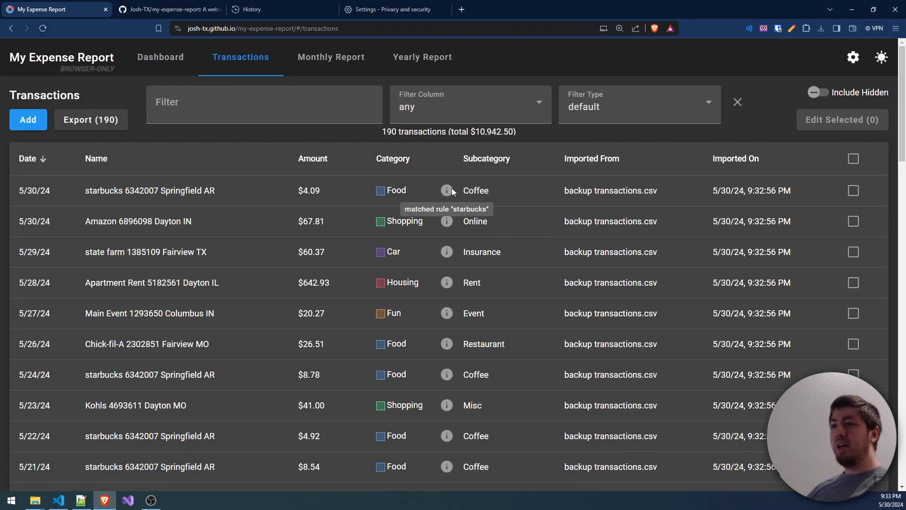
Step: Return to the dashboard and examine the restored spending charts and the storage note beneath them
{"action": "left_click", "coordinate": [171, 58]}
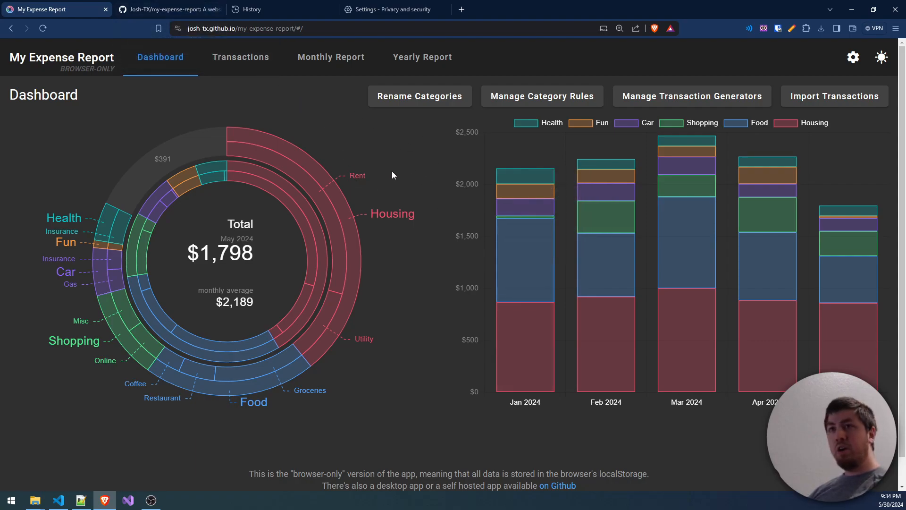
{"action": "scroll", "coordinate": [501, 239], "scroll_direction": "down", "scroll_amount": 1}
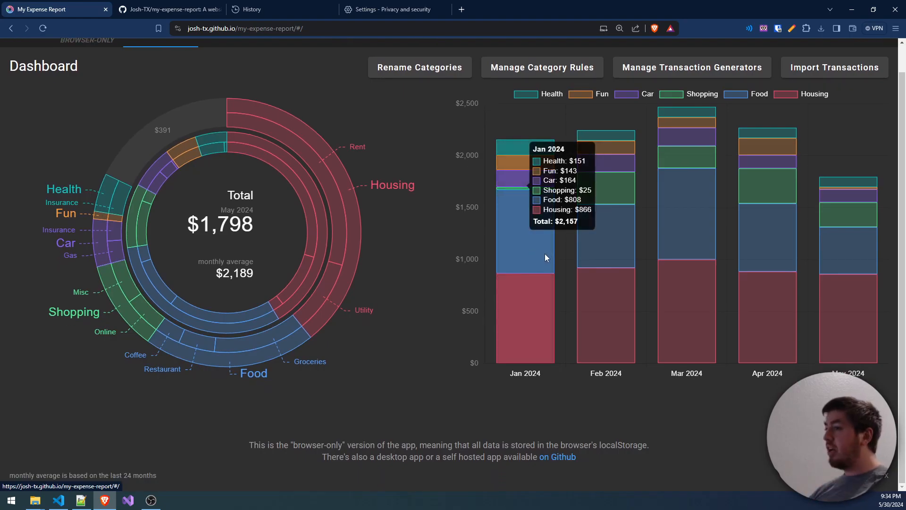
{"action": "scroll", "coordinate": [547, 271], "scroll_direction": "up", "scroll_amount": 1}
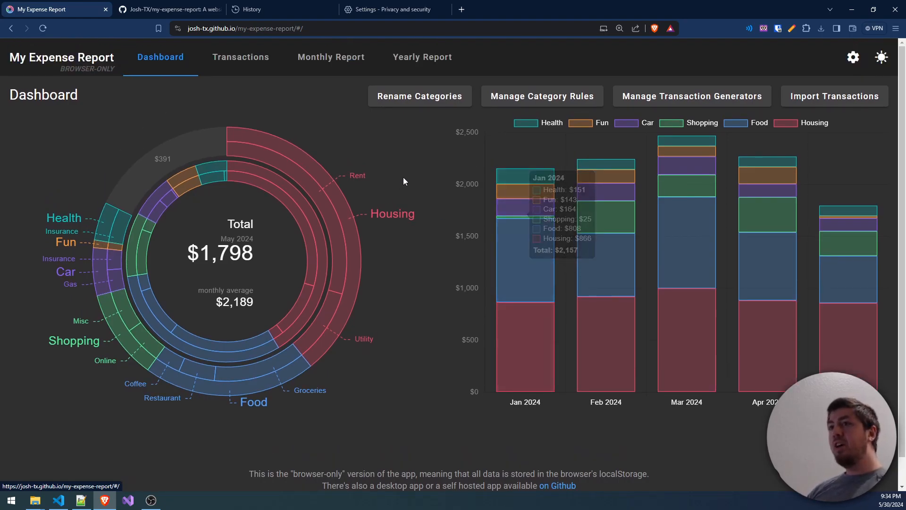